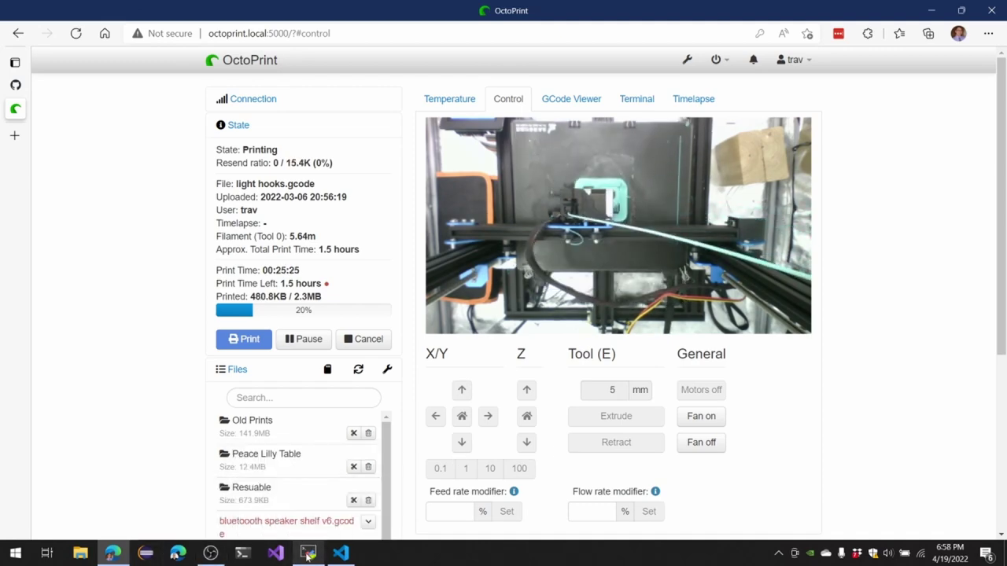
Switch to MobaXterm and examine the running mjpg_streamer process, its launch options and its process ID in the grep output.
click(308, 553)
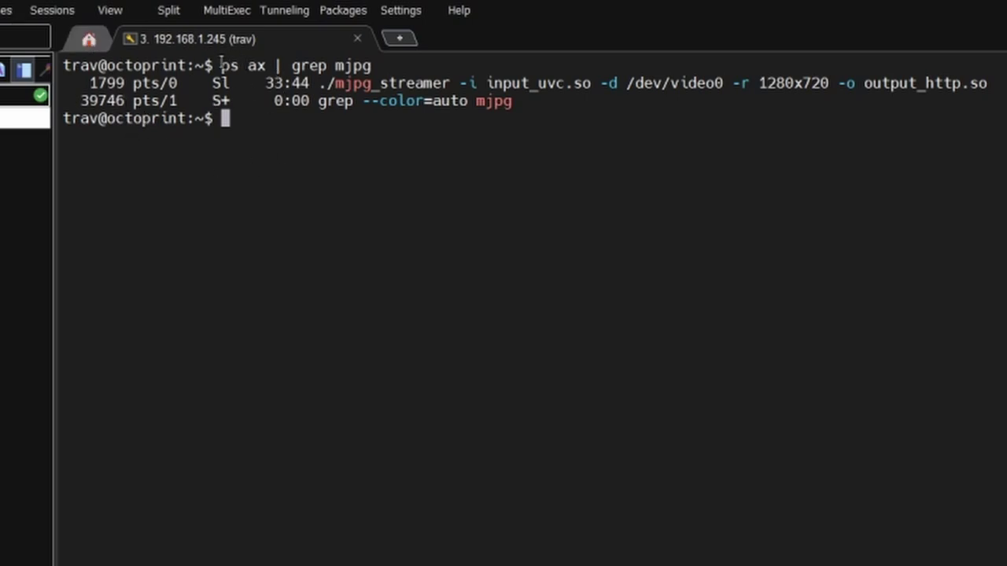
drag(221, 65, 260, 68)
drag(379, 68, 360, 66)
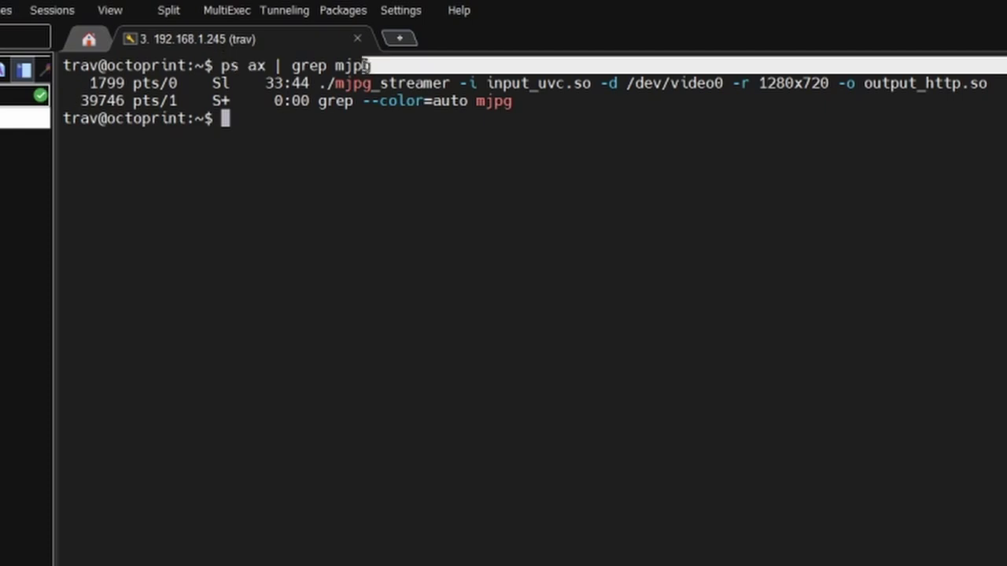
click(355, 66)
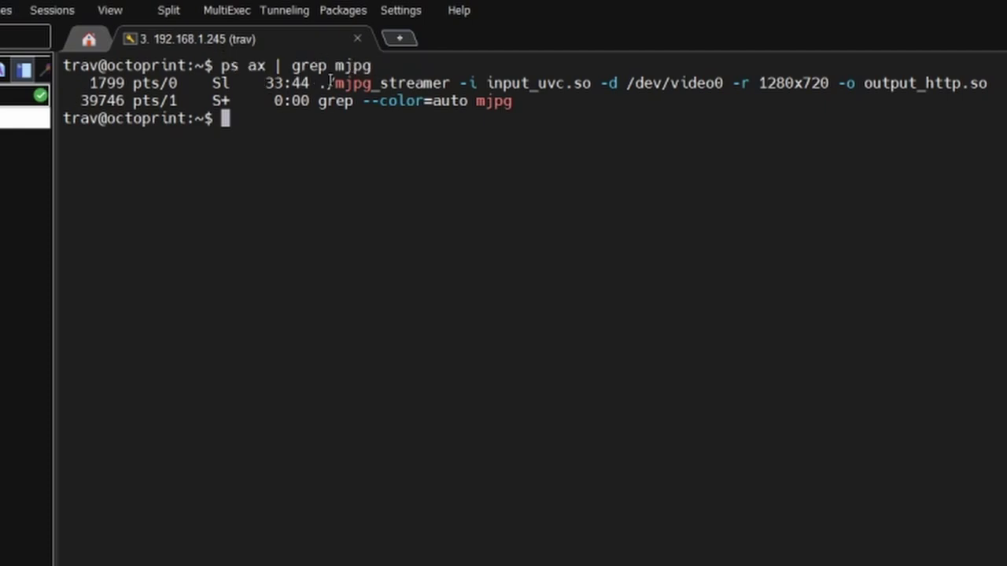
drag(319, 83, 1006, 83)
click(525, 83)
click(988, 84)
drag(89, 81, 120, 82)
click(121, 81)
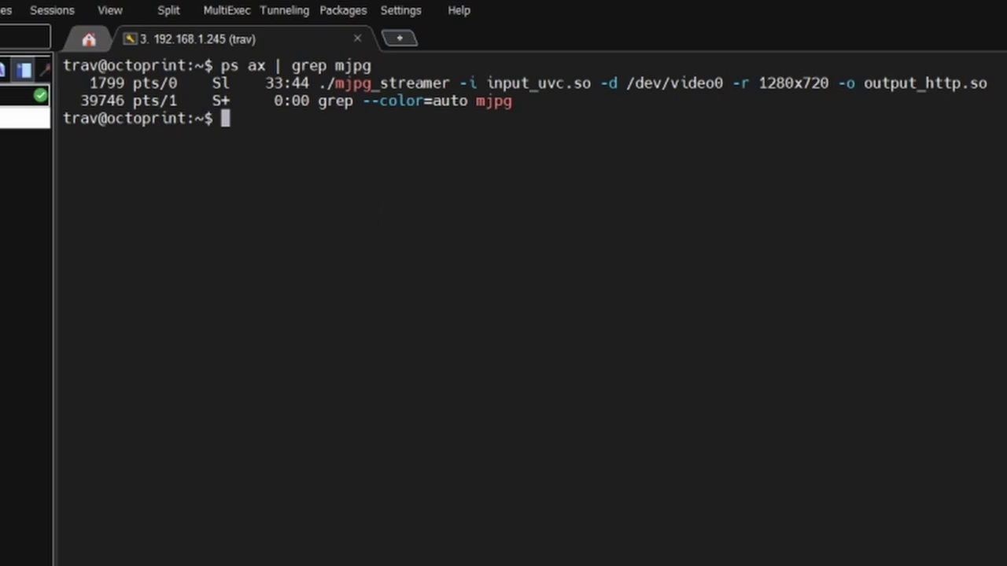
Force-kill the mjpg_streamer process with sudo kill -9 1799, authorising it with the account password.
click(115, 554)
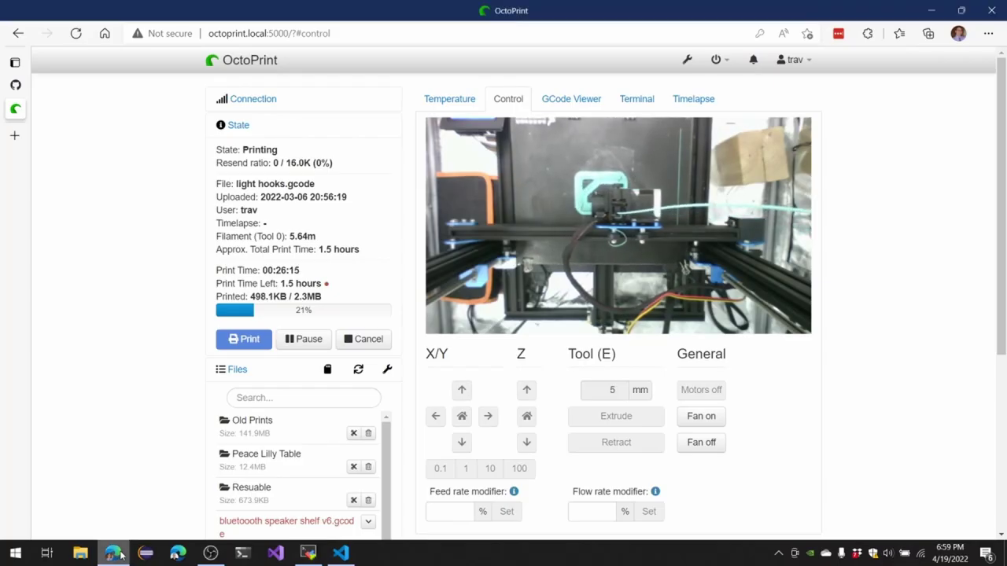
key(alt+Tab)
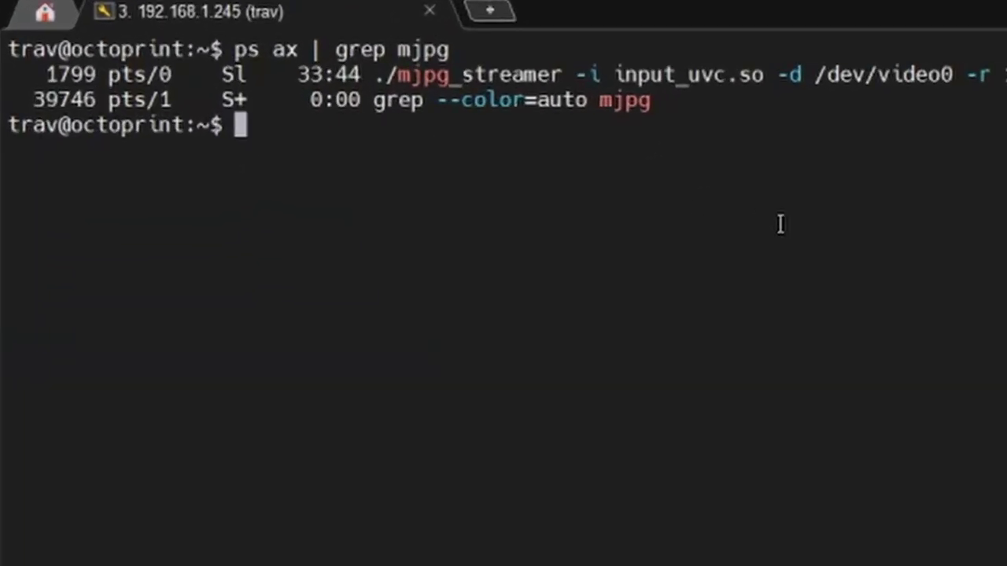
text(sudo kil)
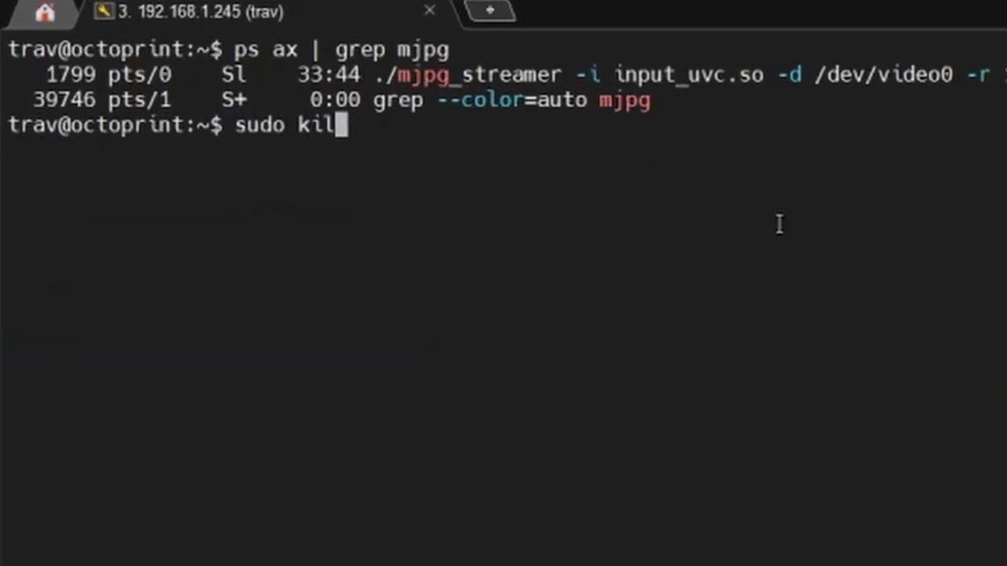
text(l -9 )
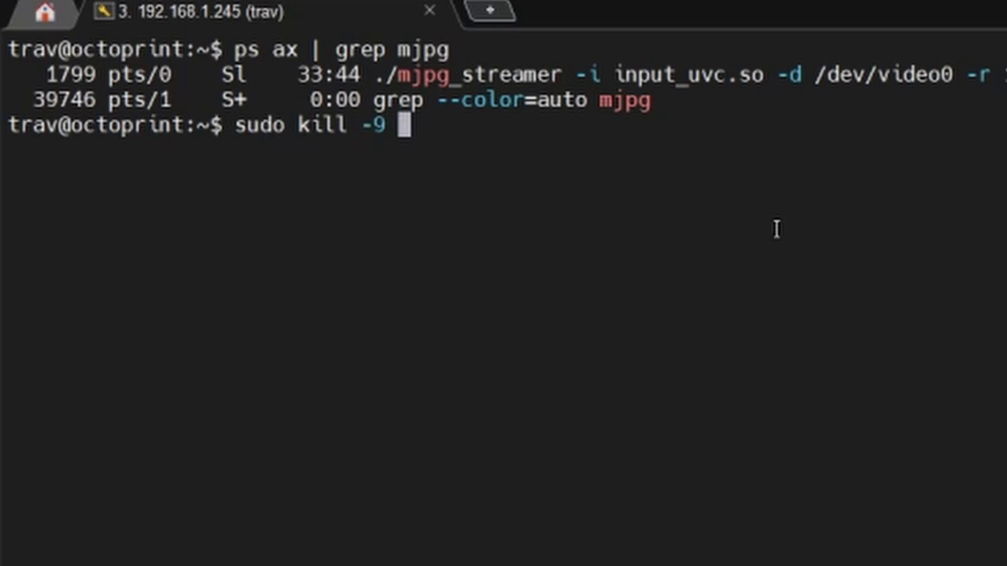
text(1799)
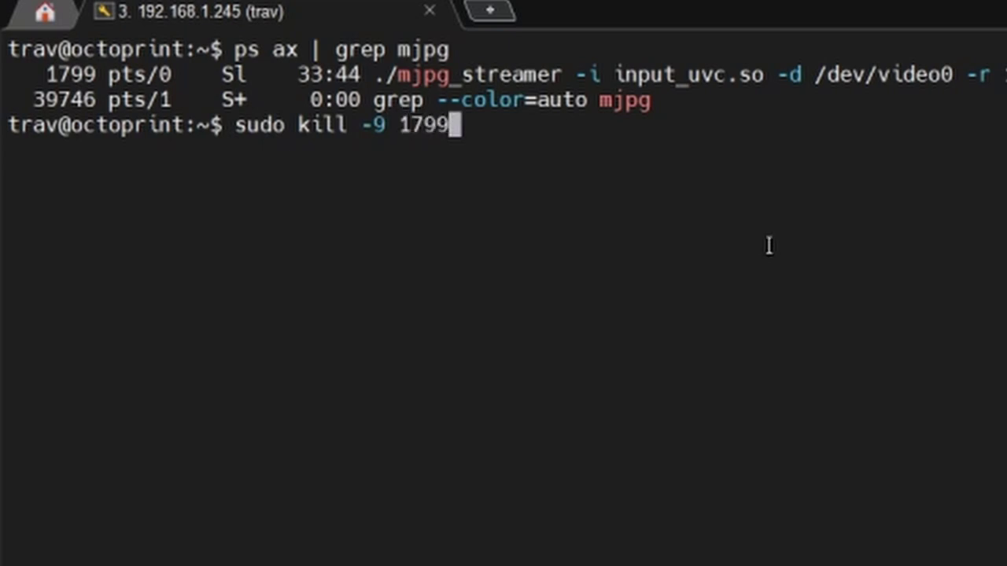
key(Return)
text(*********)
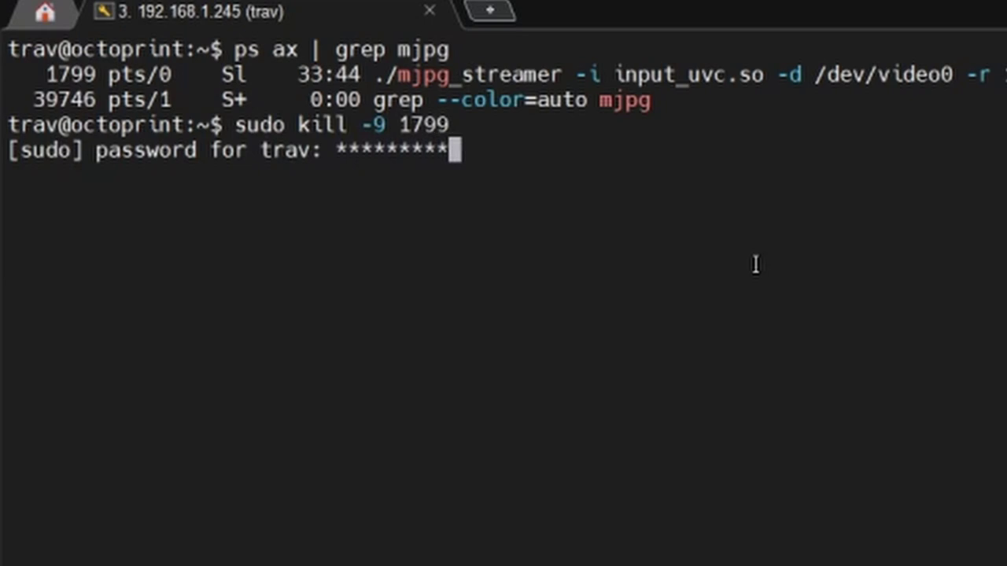
key(Return)
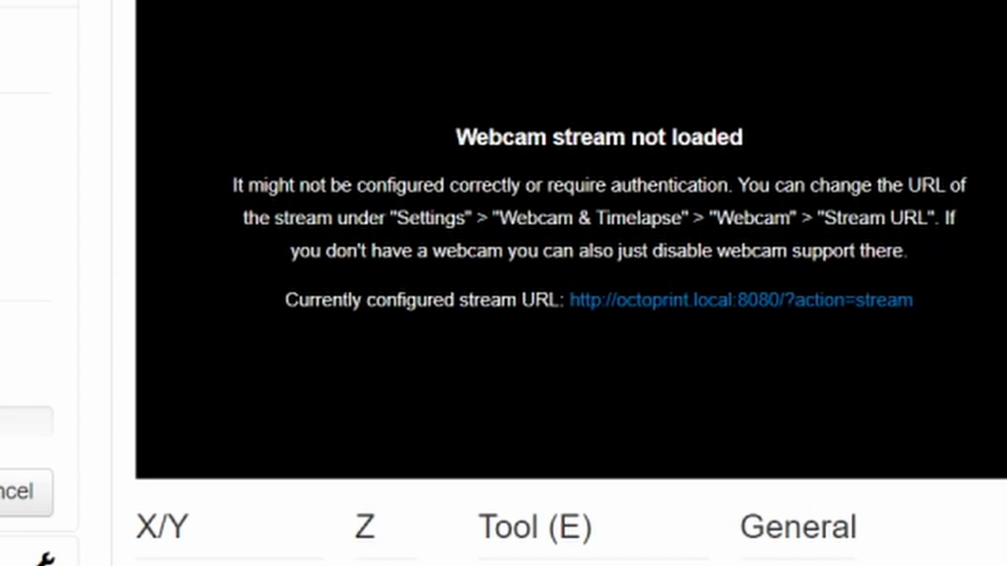
Check the configured webcam stream URL in OctoPrint, and list the home directory in the MobaXterm terminal to locate the mjpg-streamer folder.
drag(568, 300, 928, 299)
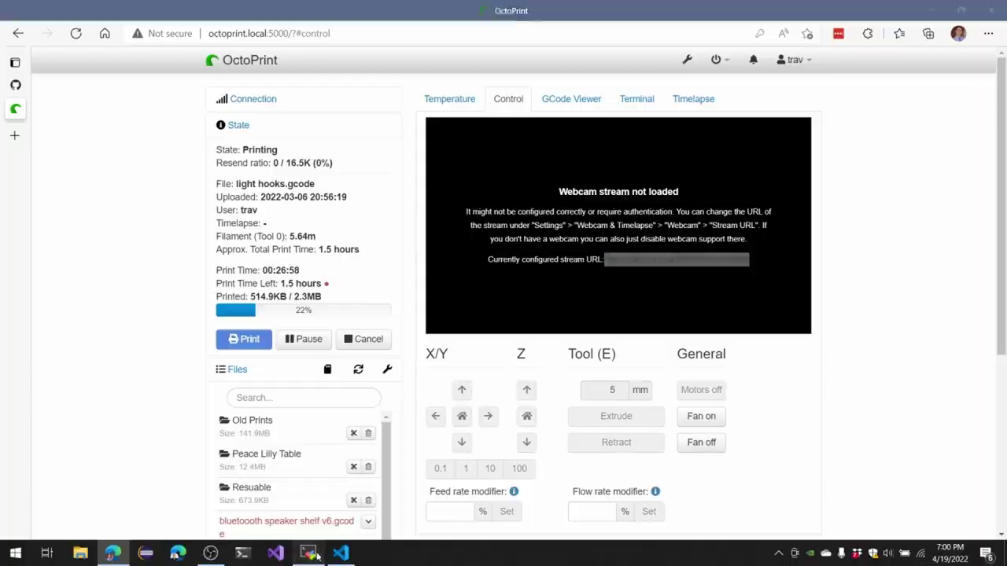
click(313, 555)
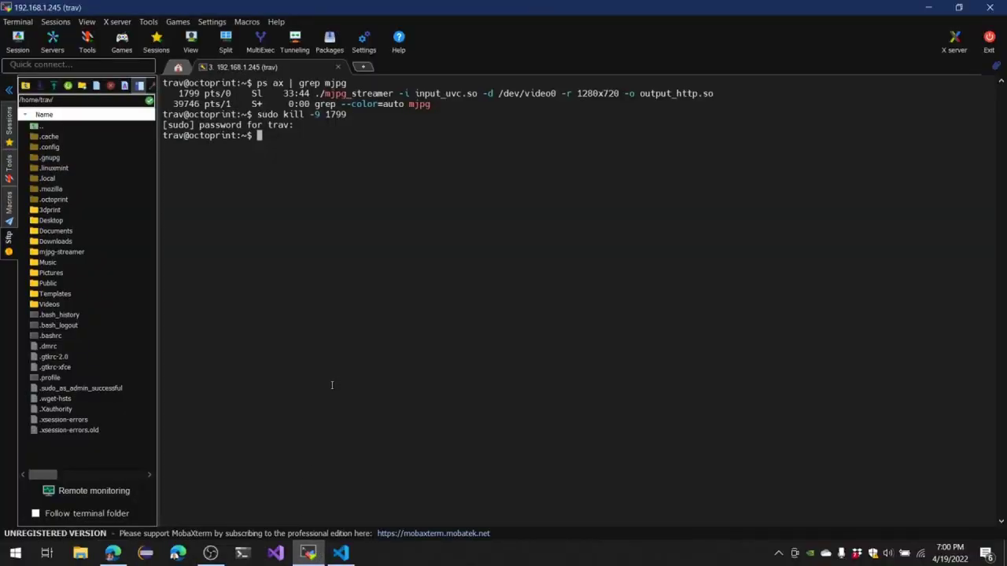
text(ls)
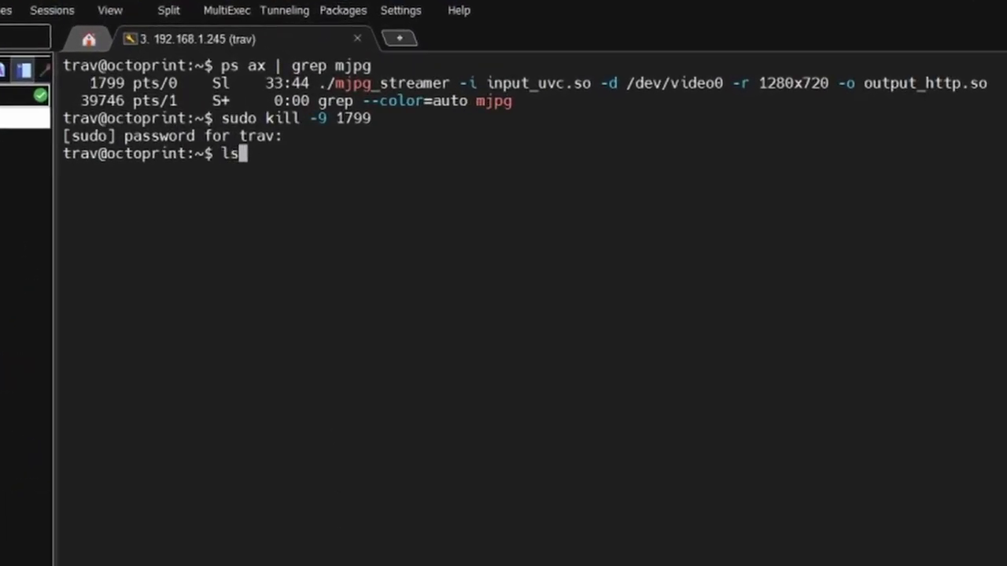
key(Return)
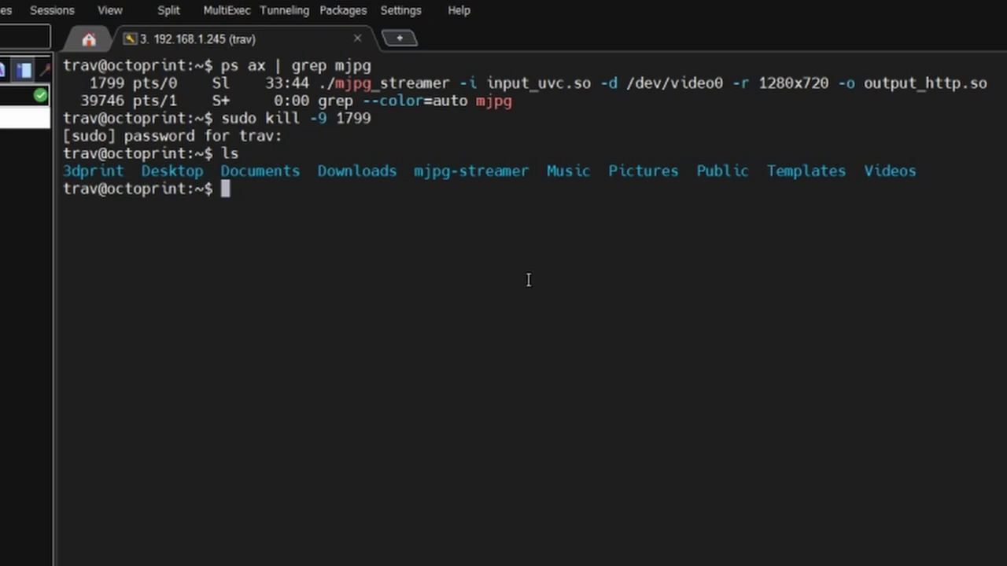
drag(410, 171, 534, 172)
click(533, 172)
Enter the mjpg-streamer directory and list its contents to locate the mjpg-streamer-experimental folder.
text(cd mj)
key(Tab)
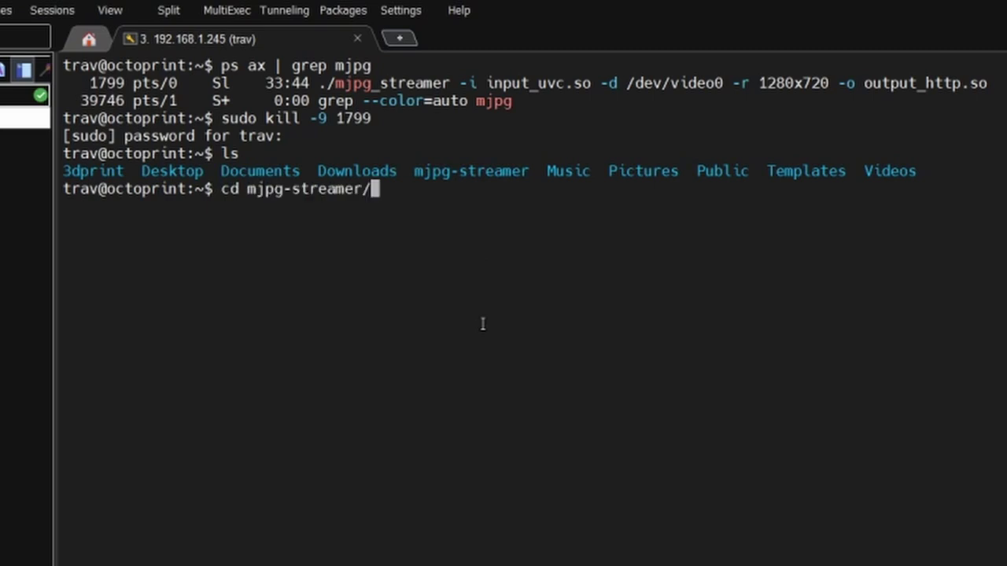
key(Return)
text(ls)
key(Return)
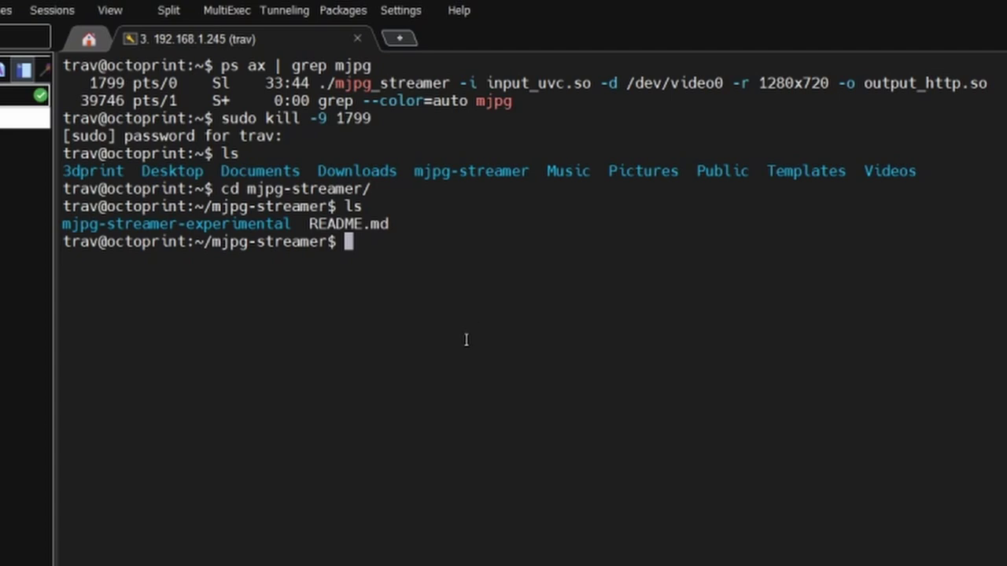
drag(298, 224, 65, 228)
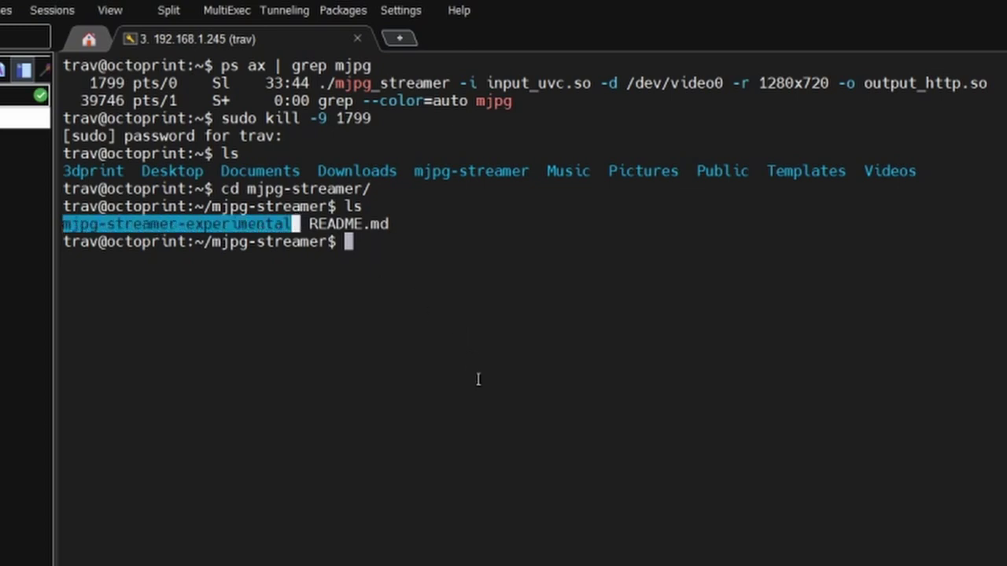
Return to the home directory with cd .. and list its contents, checking for the mjpg-streamer folder.
text(cd..)
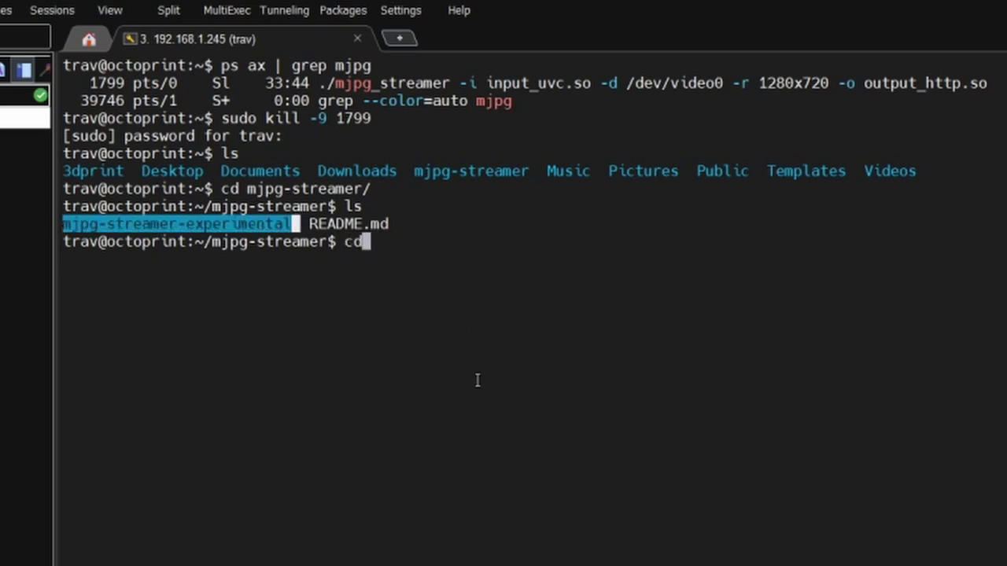
key(Return)
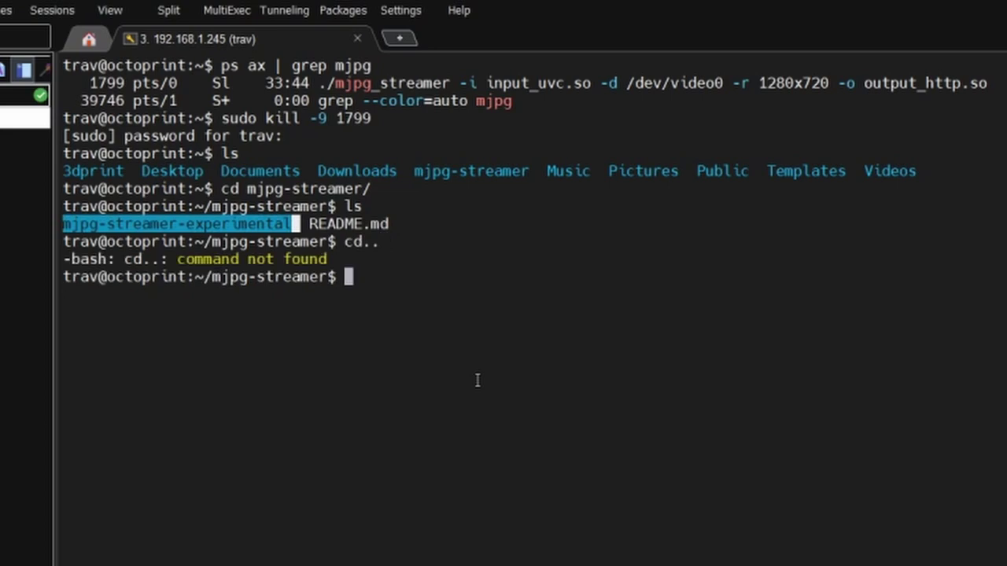
text(ls)
key(Return)
text(..)
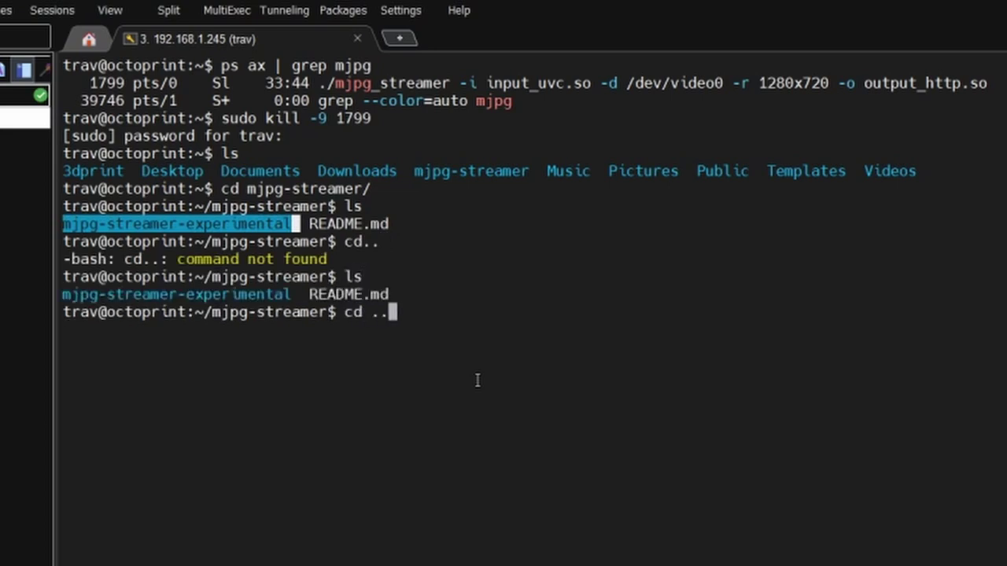
key(Return)
text(ls)
key(Return)
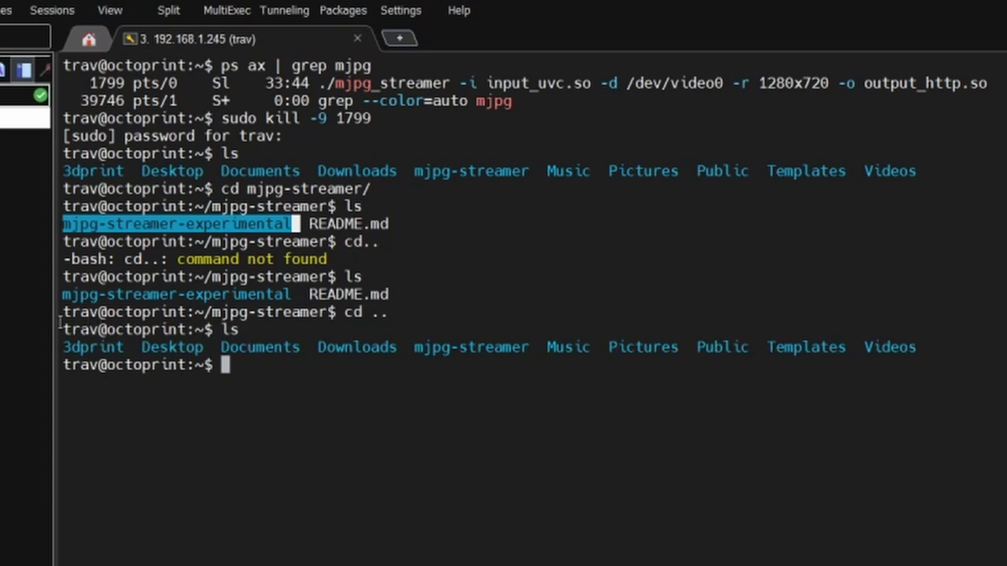
drag(63, 326, 96, 330)
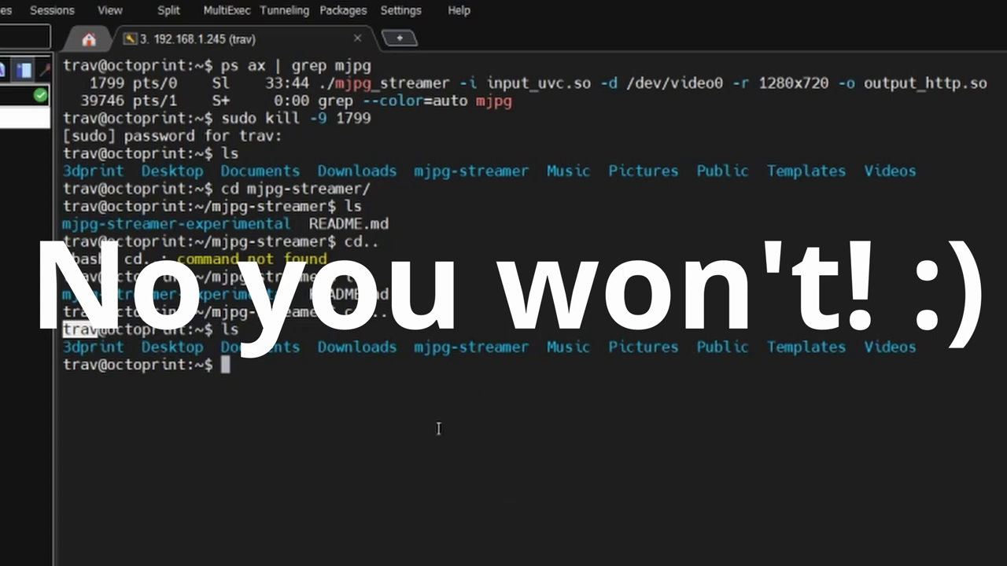
click(424, 412)
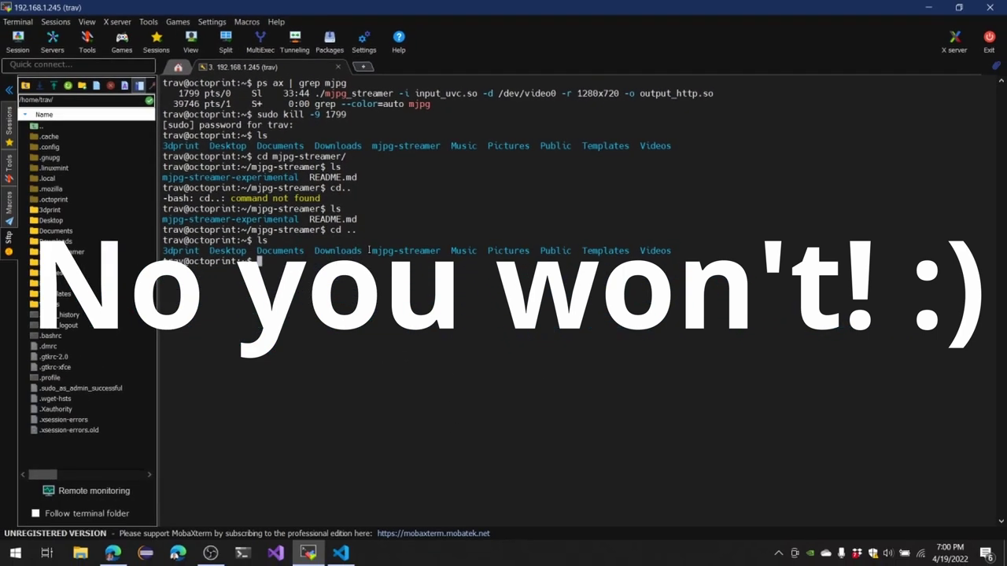
drag(368, 250, 444, 252)
click(414, 250)
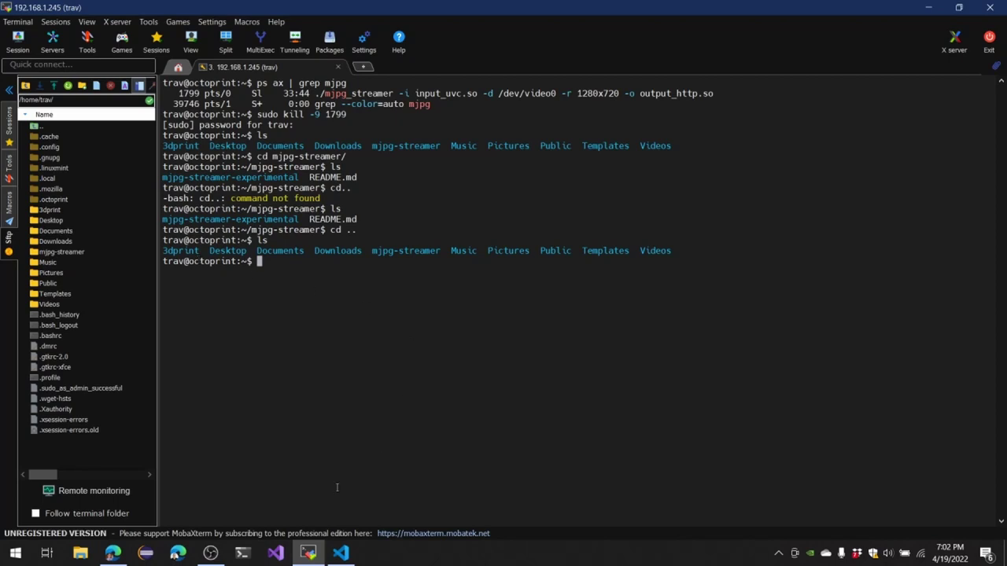
Switch to the browser and review the dependency and git clone commands in the mjpg-streamer-setup README on GitHub.
click(120, 552)
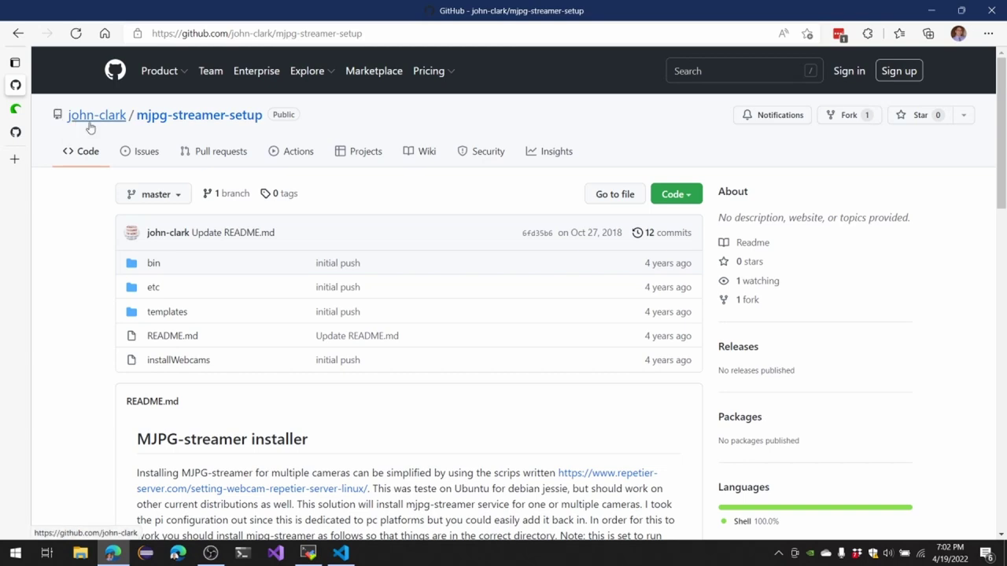
mouse_move(97, 116)
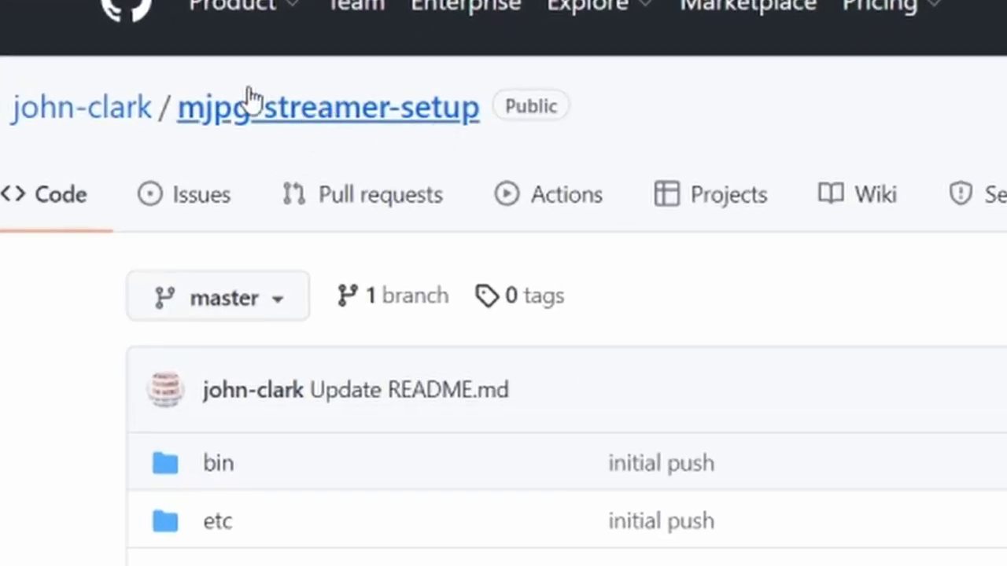
scroll(220, 153, down, 3)
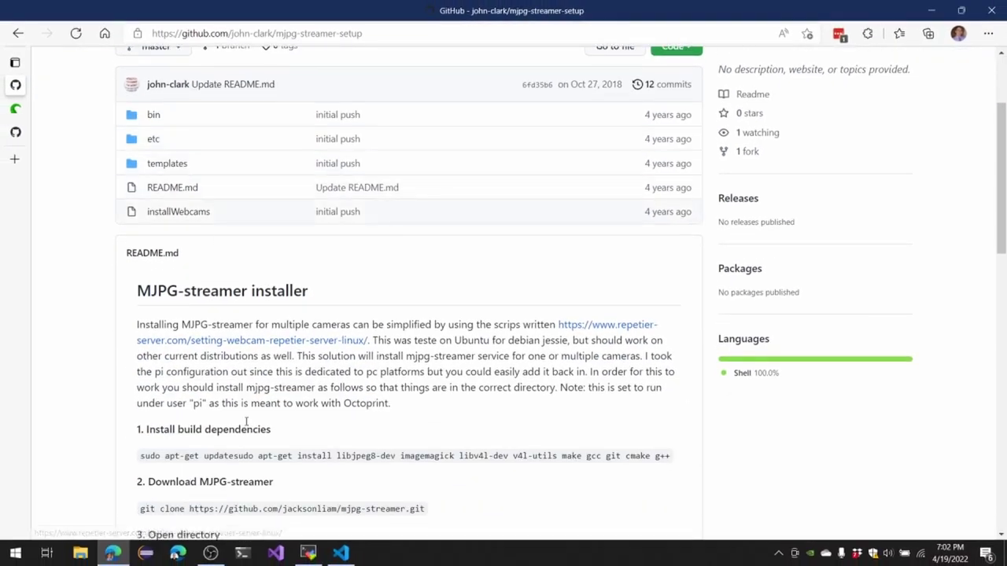
scroll(240, 425, down, 1)
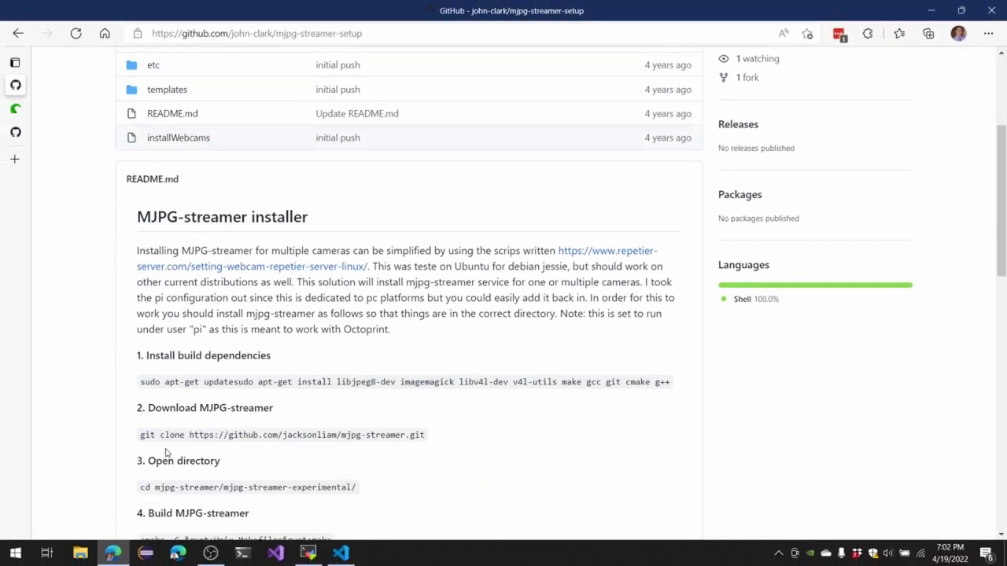
triple_click(236, 436)
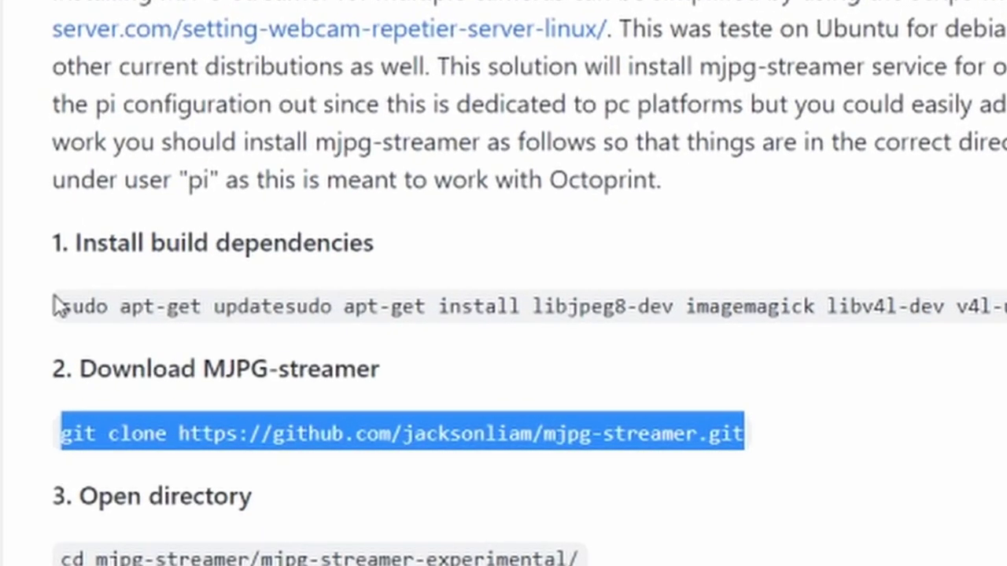
click(141, 378)
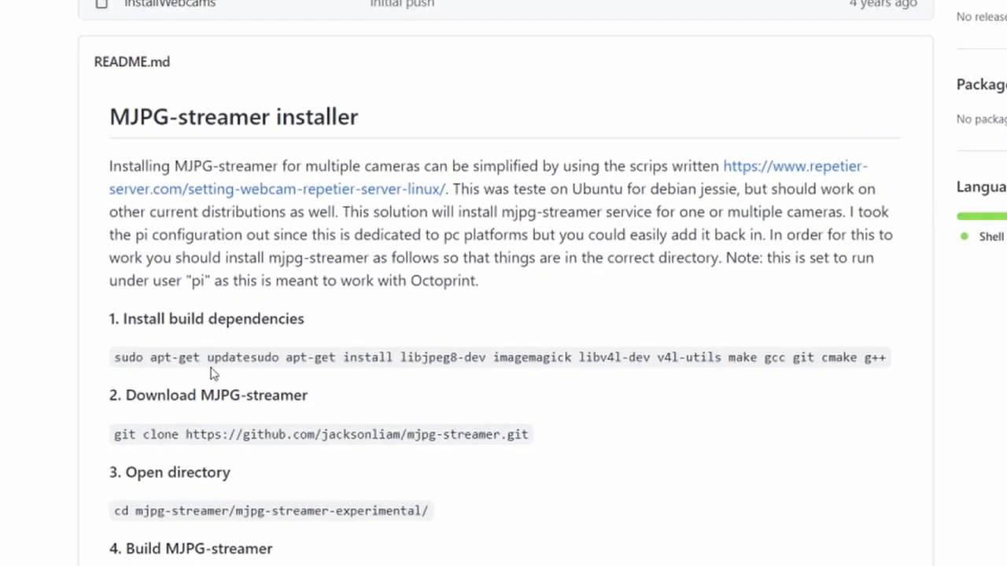
drag(114, 358, 999, 387)
click(251, 387)
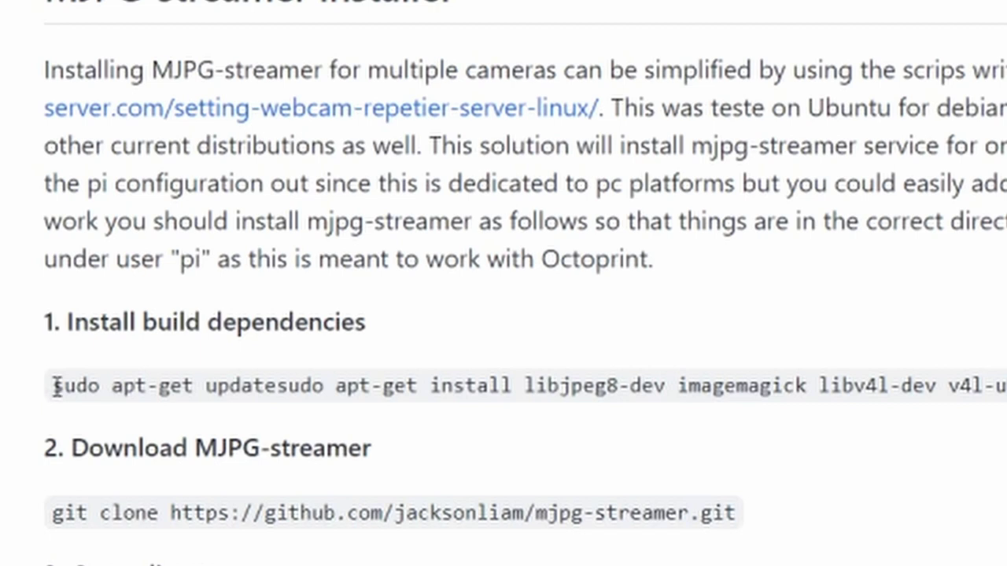
Copy only the sudo apt-get update part of the README's build dependencies command and switch to the MobaXterm terminal.
mouse_move(55, 387)
mouse_down()
mouse_move(160, 394)
mouse_move(195, 407)
mouse_move(285, 385)
mouse_move(49, 390)
mouse_up()
key(ctrl+c)
click(274, 388)
right_click(86, 392)
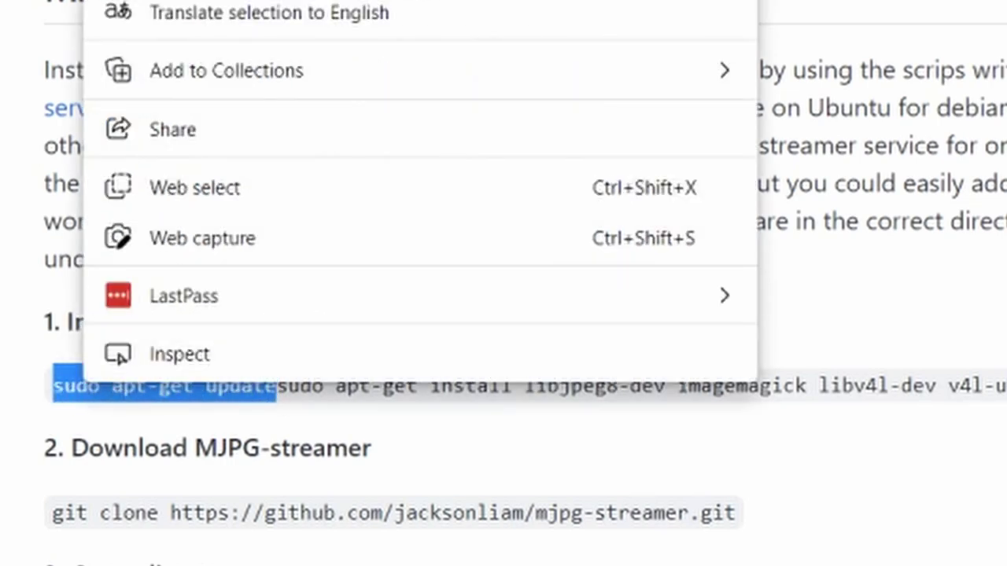
key(Escape)
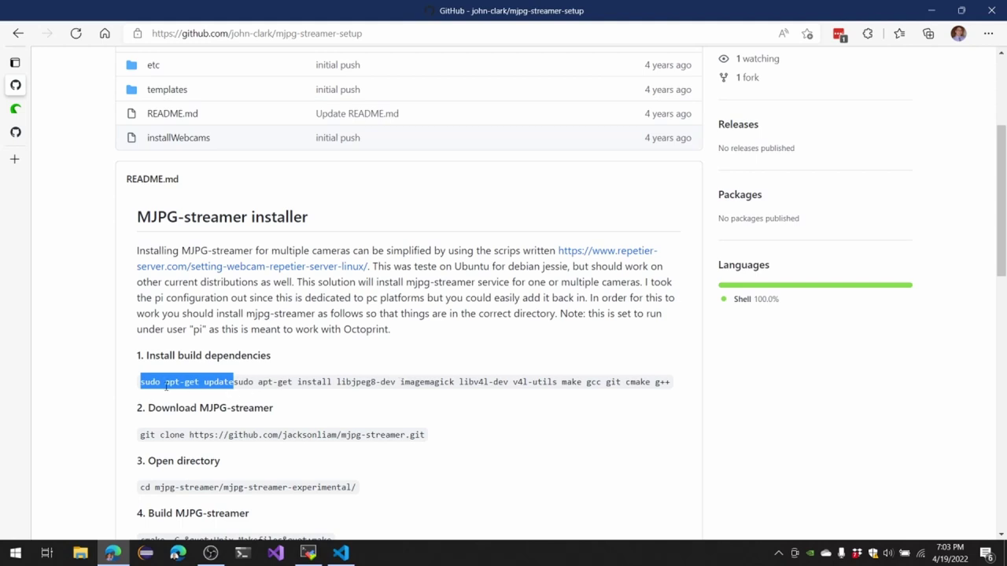
click(308, 553)
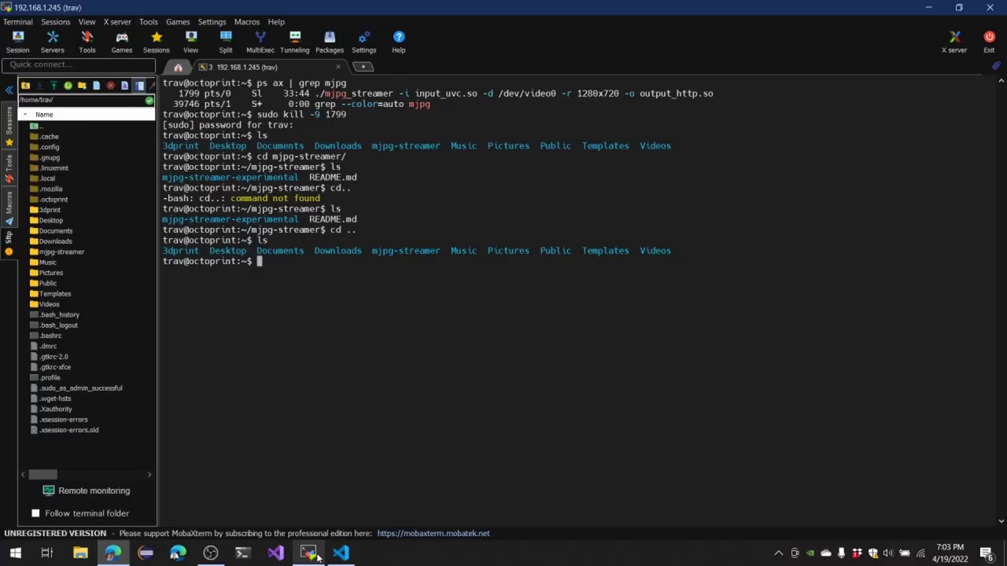
Paste the copied sudo apt-get update command into the terminal and run it to refresh the package lists.
right_click(265, 367)
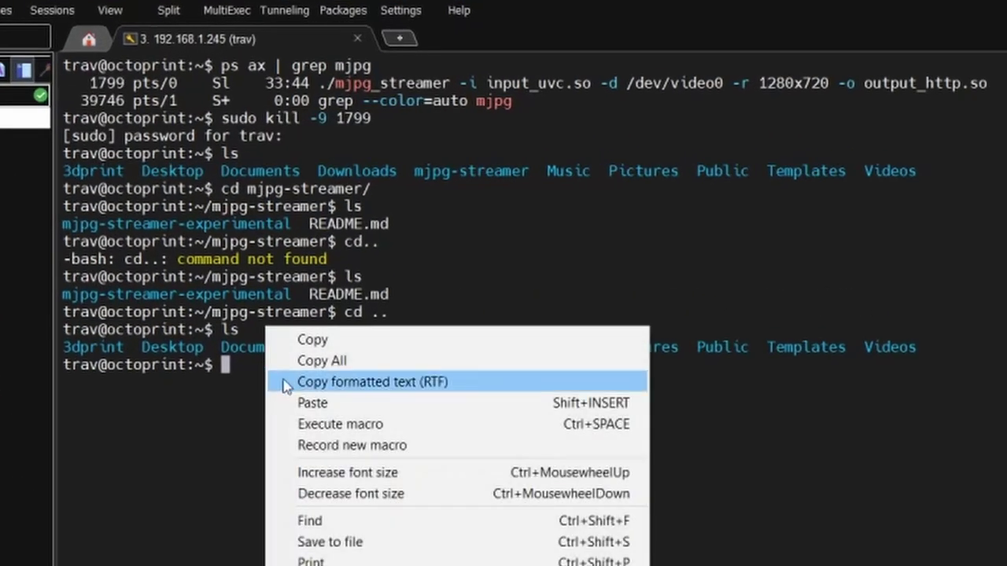
click(342, 404)
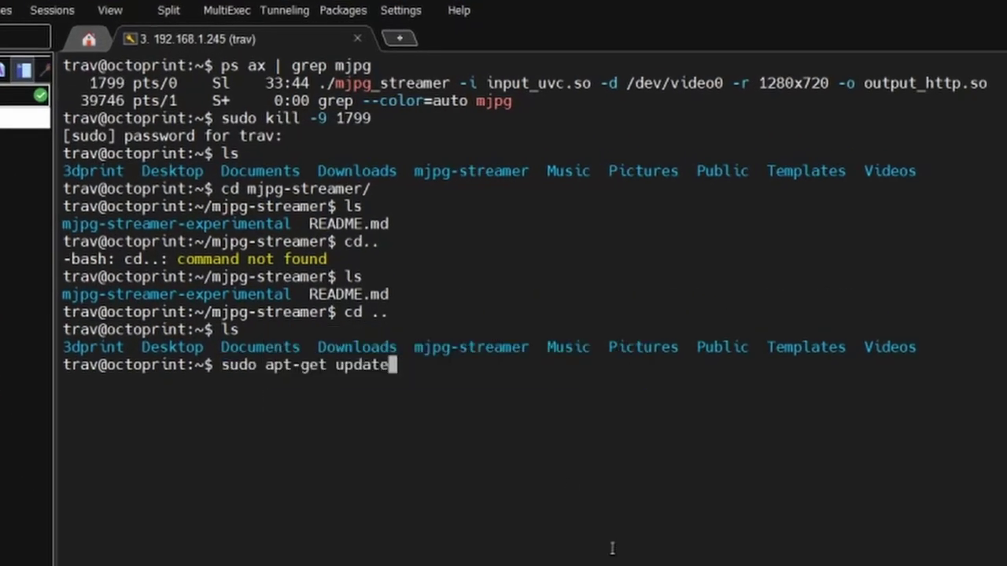
key(Return)
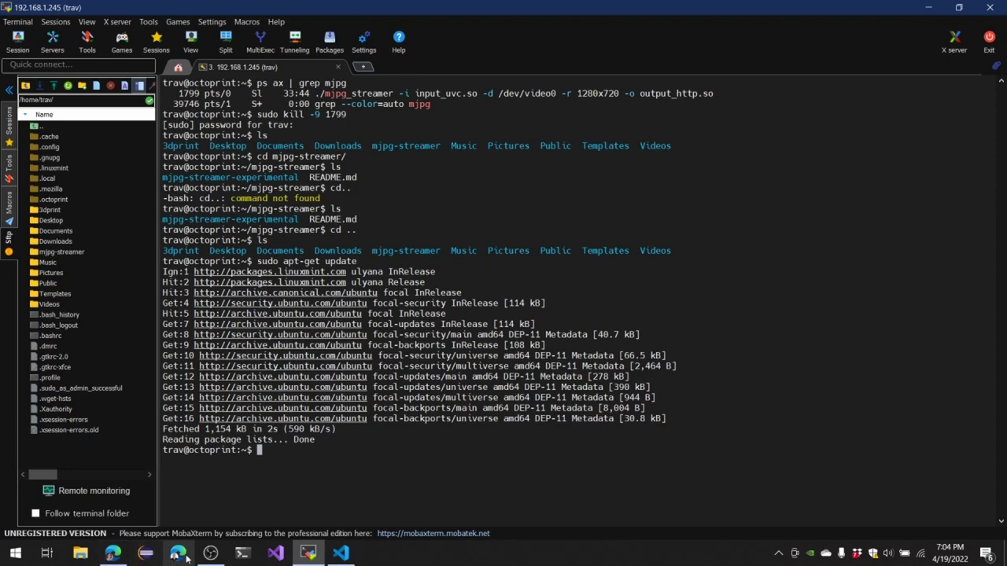
Copy the README's sudo apt-get install command for the build dependencies, from libjpeg8-dev to g++, and run it in the MobaXterm terminal.
click(113, 553)
drag(233, 381, 470, 382)
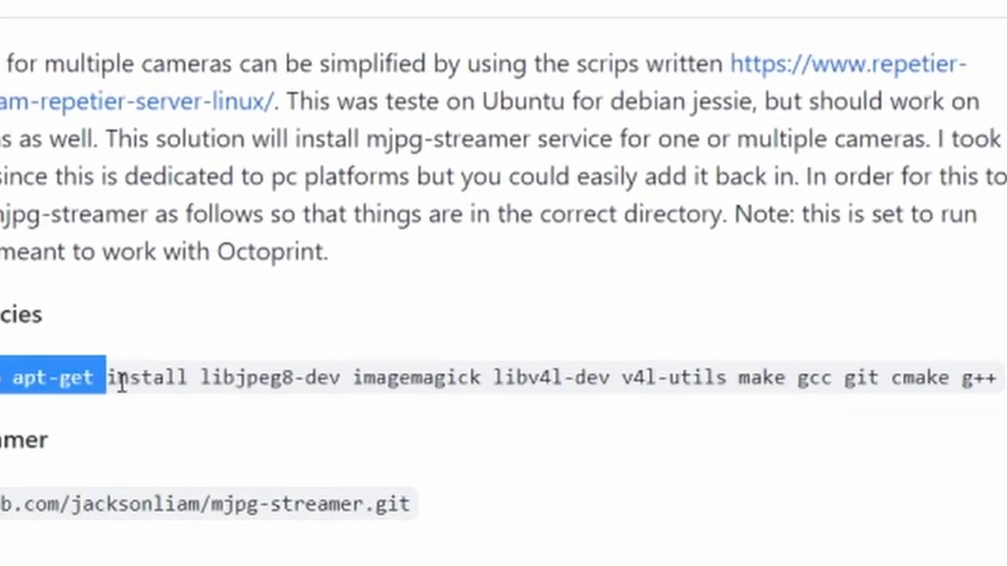
drag(531, 386, 999, 363)
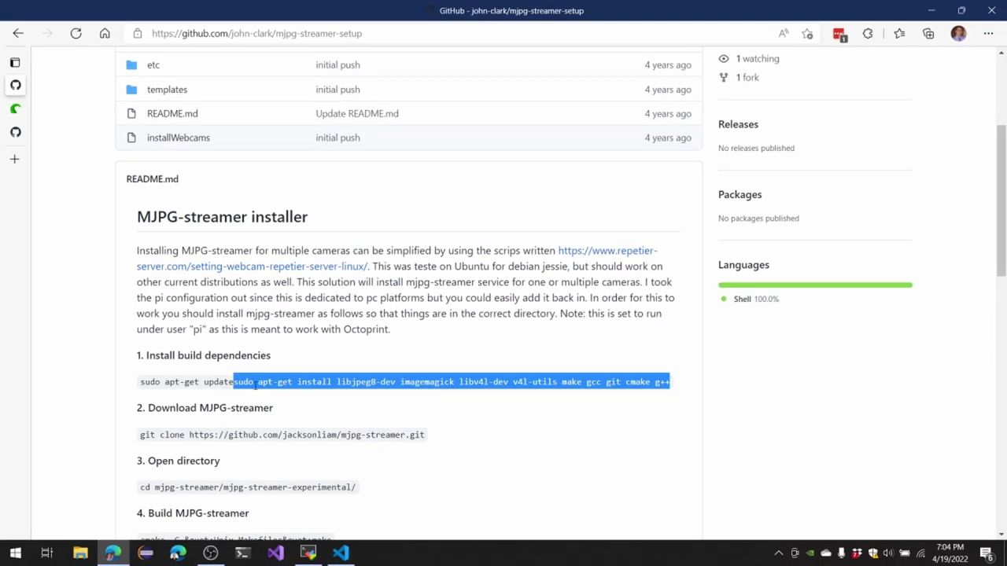
right_click(260, 381)
click(337, 77)
click(308, 553)
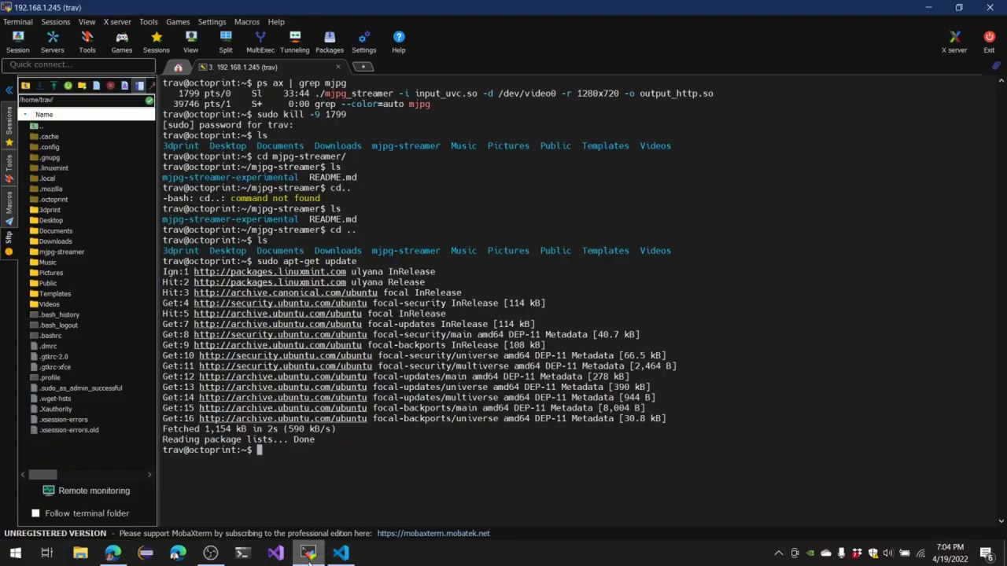
right_click(269, 460)
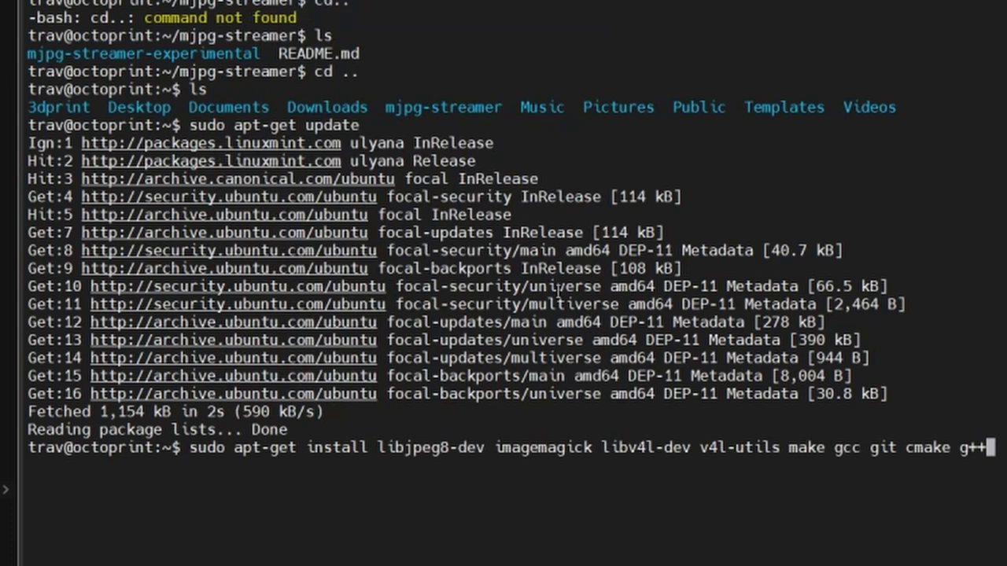
key(Return)
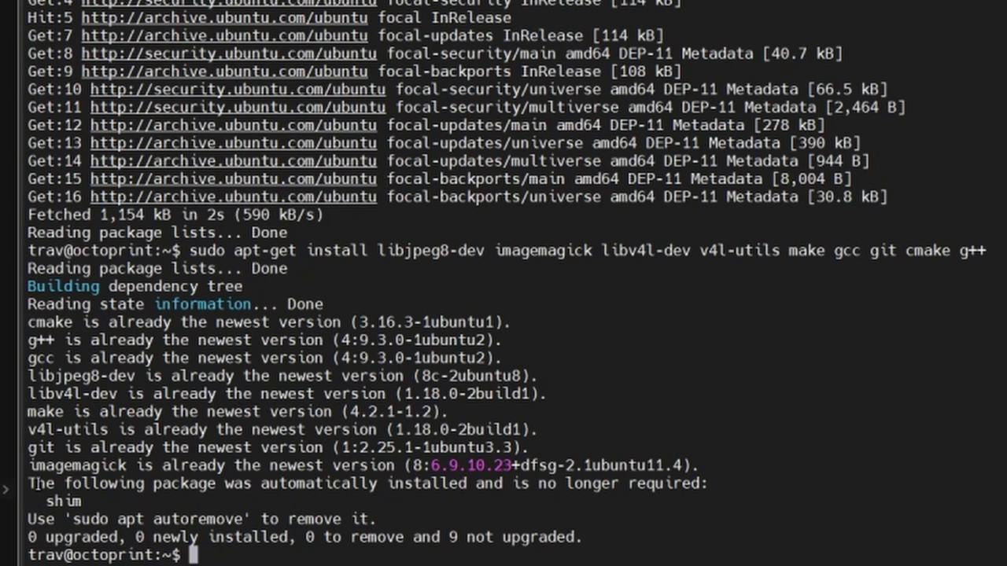
Check the current working directory with pwd.
drag(37, 501, 99, 501)
click(98, 501)
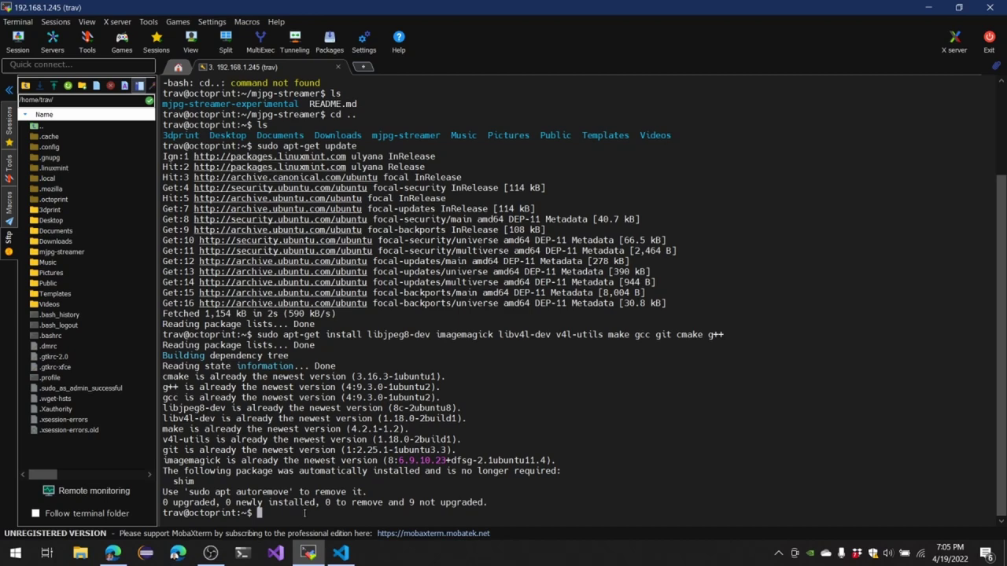
text(pwd)
key(Return)
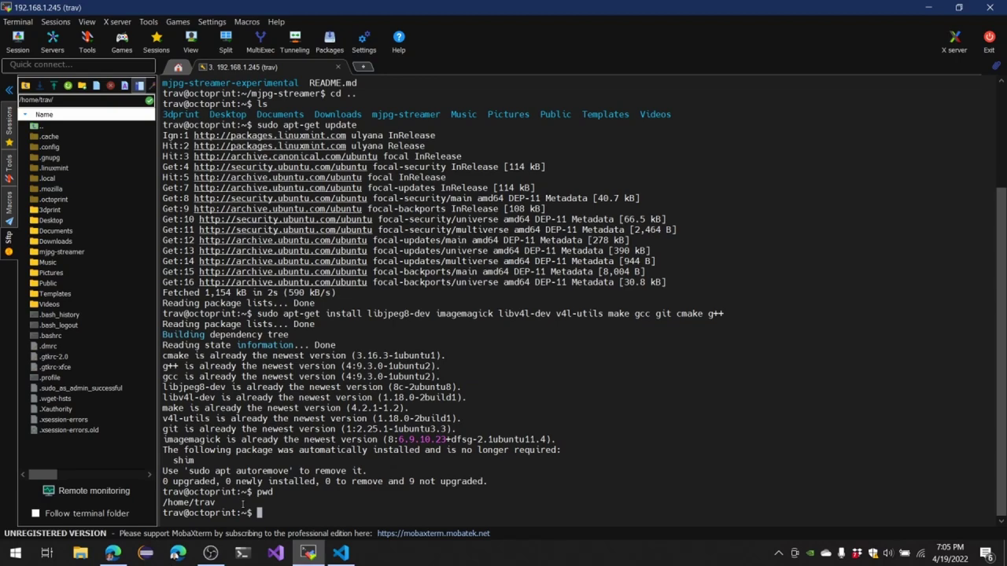
Copy the git clone command for mjpg-streamer.git from the README's Download MJPG-streamer section in the browser and switch back to MobaXterm.
click(112, 553)
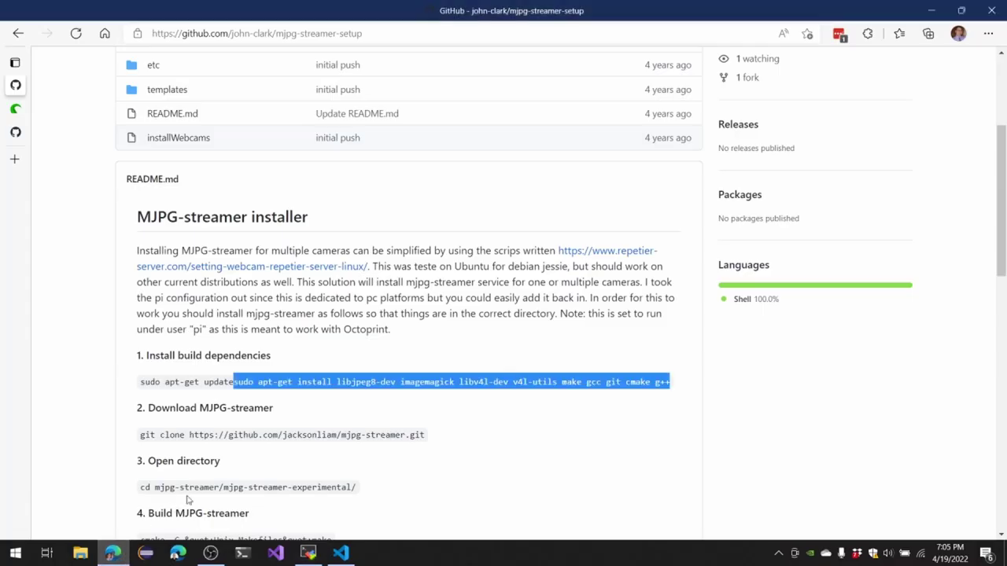
scroll(139, 399, down, 1)
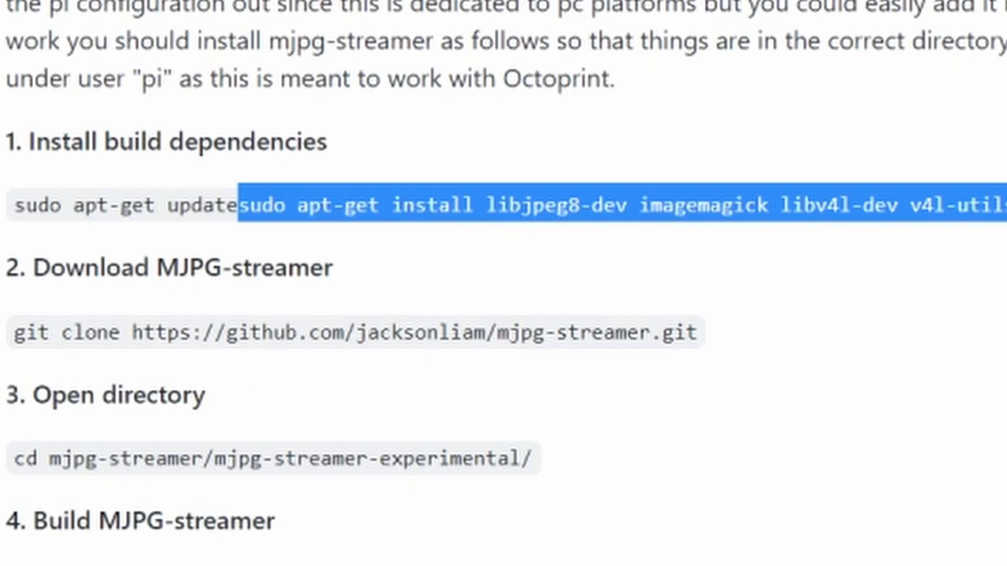
click(19, 334)
drag(19, 333, 712, 334)
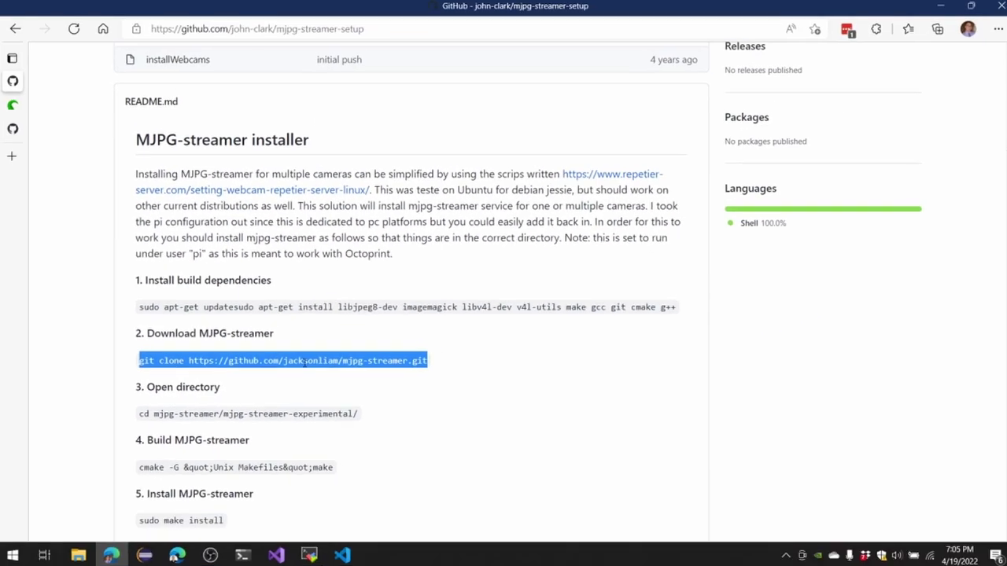
right_click(406, 337)
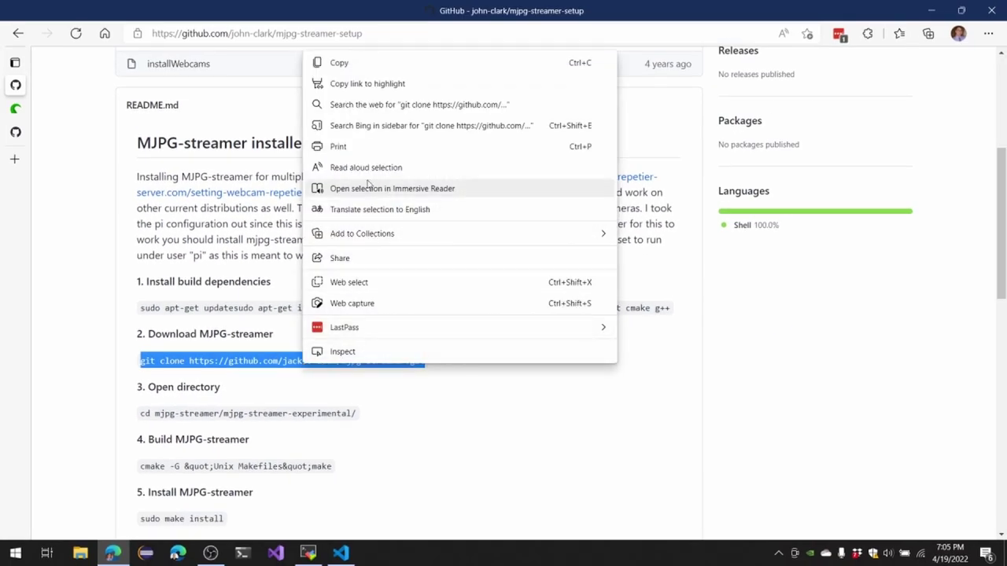
click(308, 553)
Try to clone the mjpg-streamer.git repository into the home directory with the copied git clone command.
right_click(263, 523)
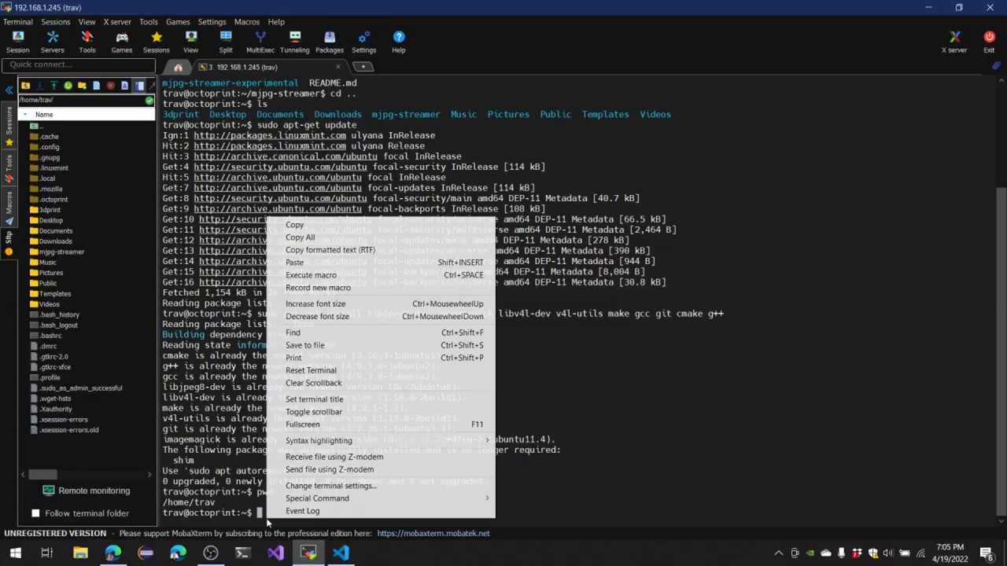
click(295, 262)
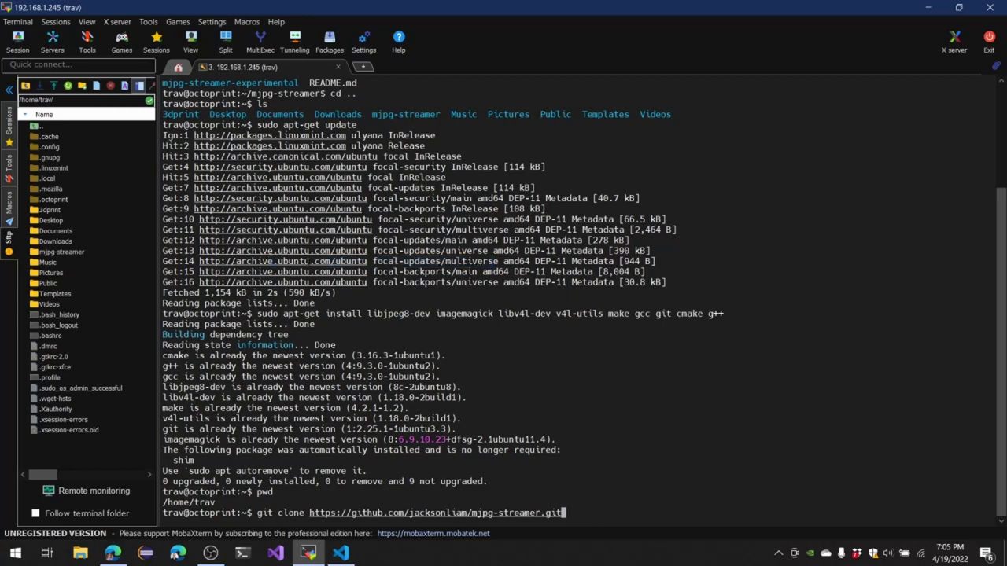
key(Return)
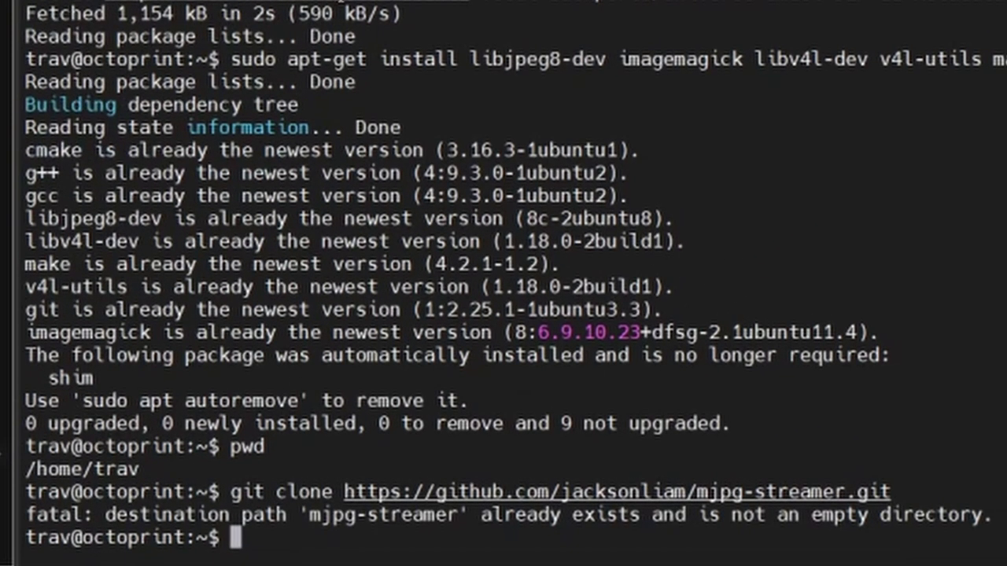
key(Up)
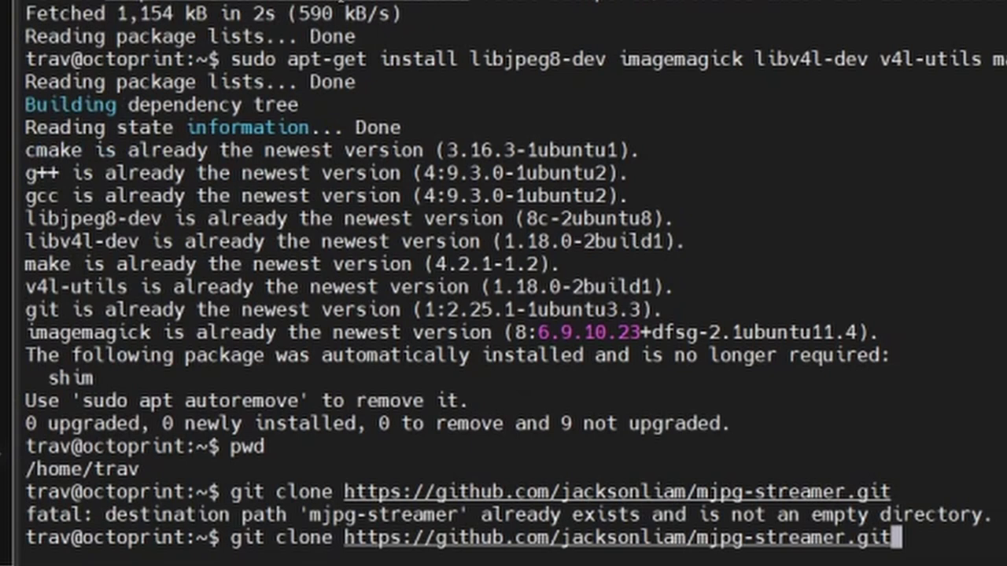
key(BackSpace)
key(BackSpace)
key(BackSpace)
key(BackSpace)
key(BackSpace)
key(BackSpace)
key(BackSpace)
key(BackSpace)
key(BackSpace)
key(BackSpace)
key(BackSpace)
key(BackSpace)
key(BackSpace)
key(BackSpace)
key(BackSpace)
key(BackSpace)
key(BackSpace)
key(BackSpace)
key(BackSpace)
key(BackSpace)
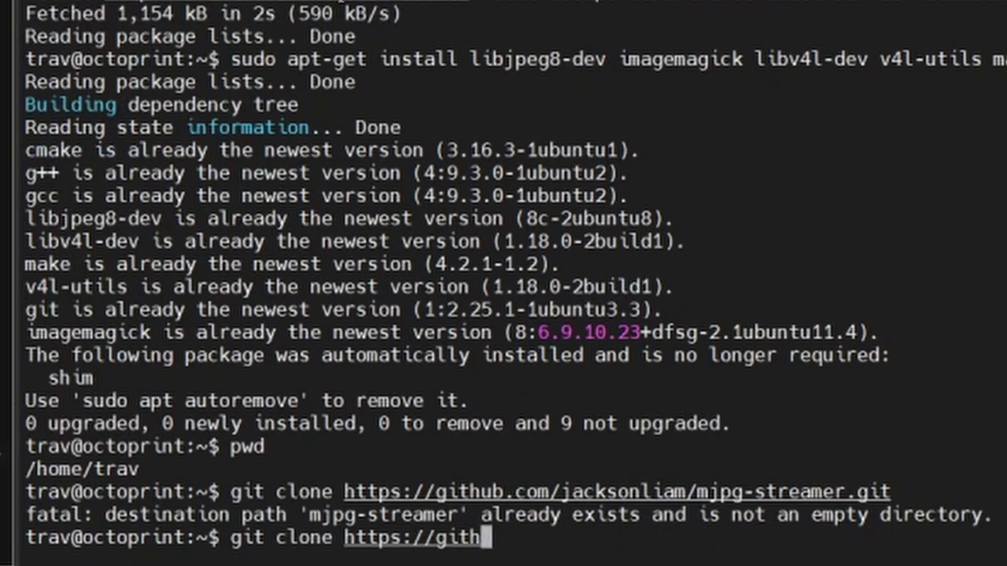
key(BackSpace)
key(BackSpace)
key(BackSpace)
key(BackSpace)
key(BackSpace)
key(BackSpace)
key(BackSpace)
key(BackSpace)
key(BackSpace)
key(BackSpace)
key(BackSpace)
key(BackSpace)
key(BackSpace)
key(BackSpace)
key(BackSpace)
key(BackSpace)
key(BackSpace)
key(BackSpace)
key(BackSpace)
key(BackSpace)
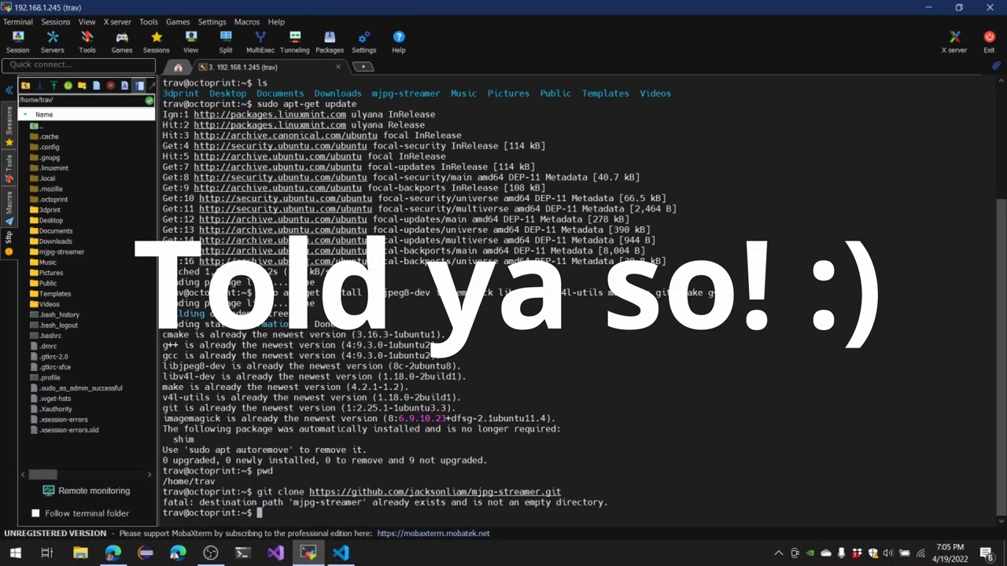
Create a directory named mjpg-streamer-setup-demo in the home directory with mkdir.
text(mkdir mjpg)
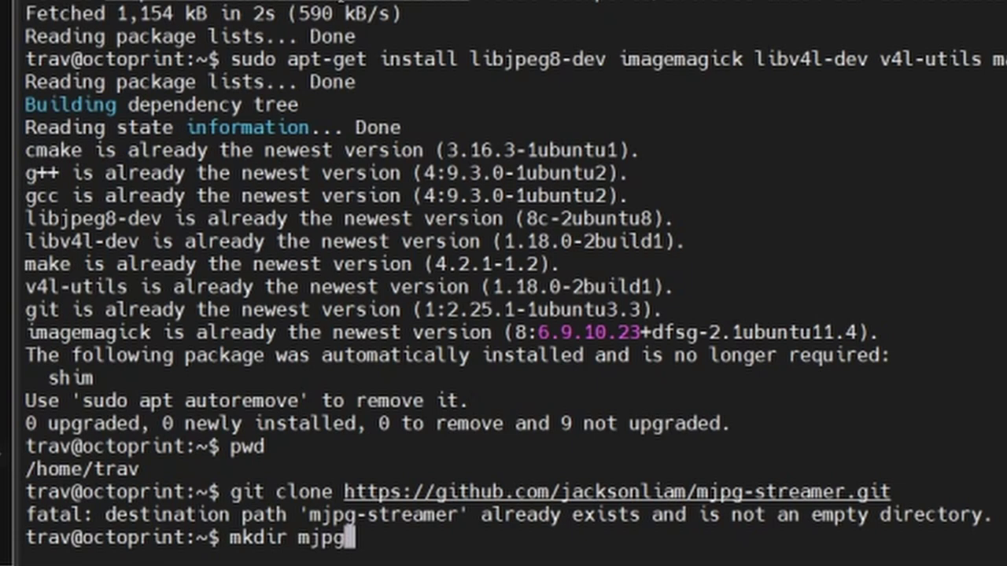
text(-stera)
key(BackSpace)
key(BackSpace)
text(re)
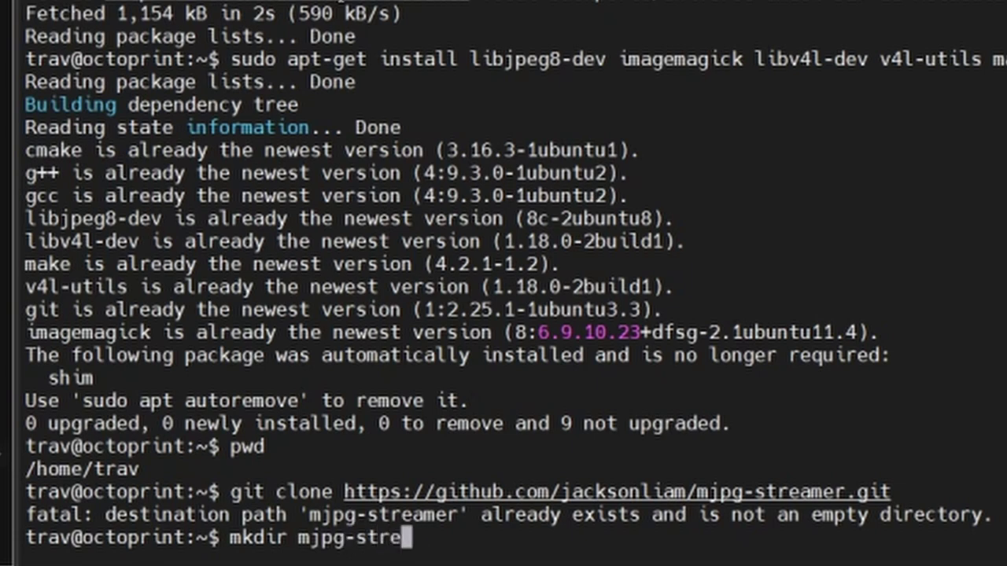
text(amer-setup)
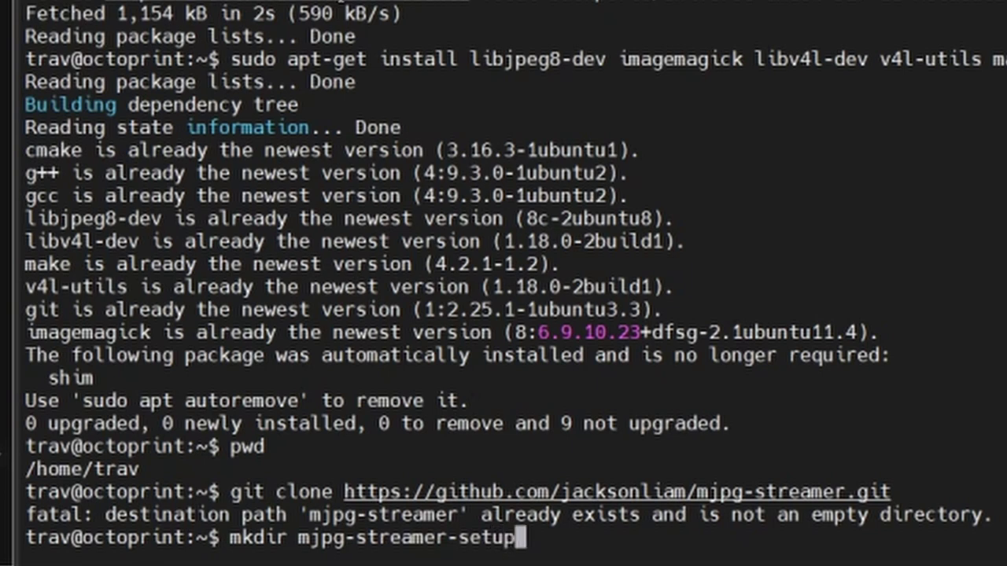
text(-demo)
key(Return)
Enter the mjpg-streamer-setup-demo directory and list its contents with ls.
text(cd )
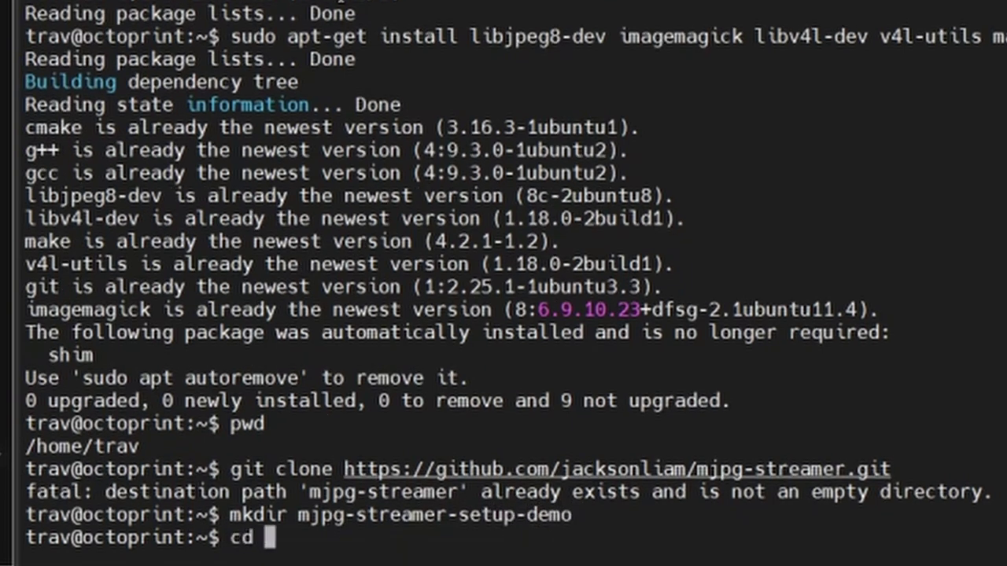
text(mjpg-streamer)
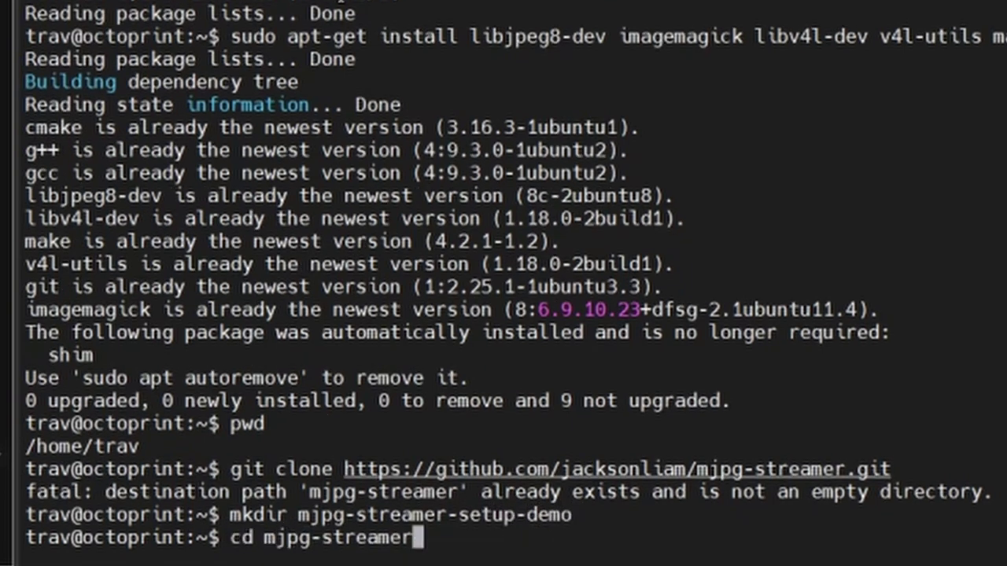
text(-)
key(Tab)
key(Return)
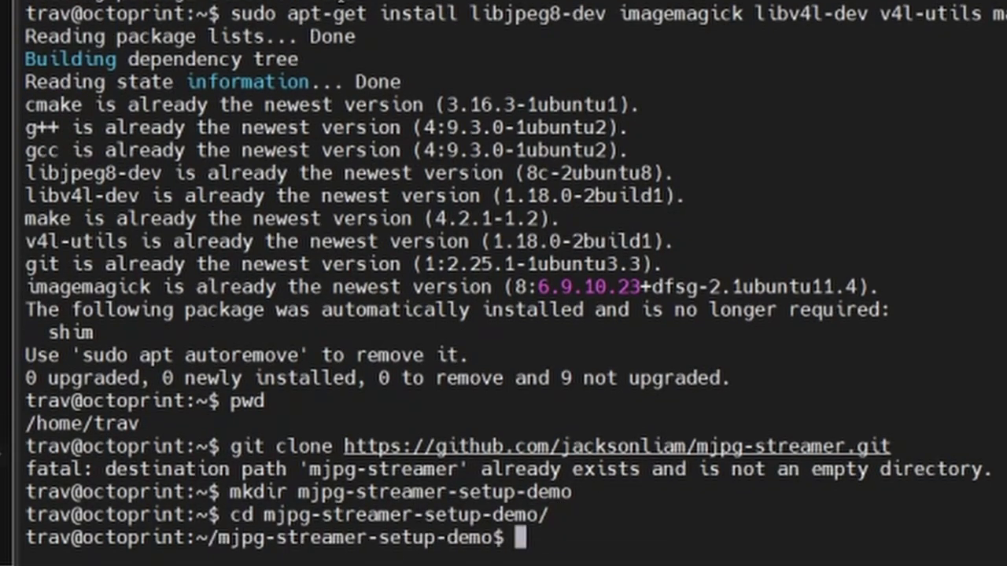
text(ls)
key(Return)
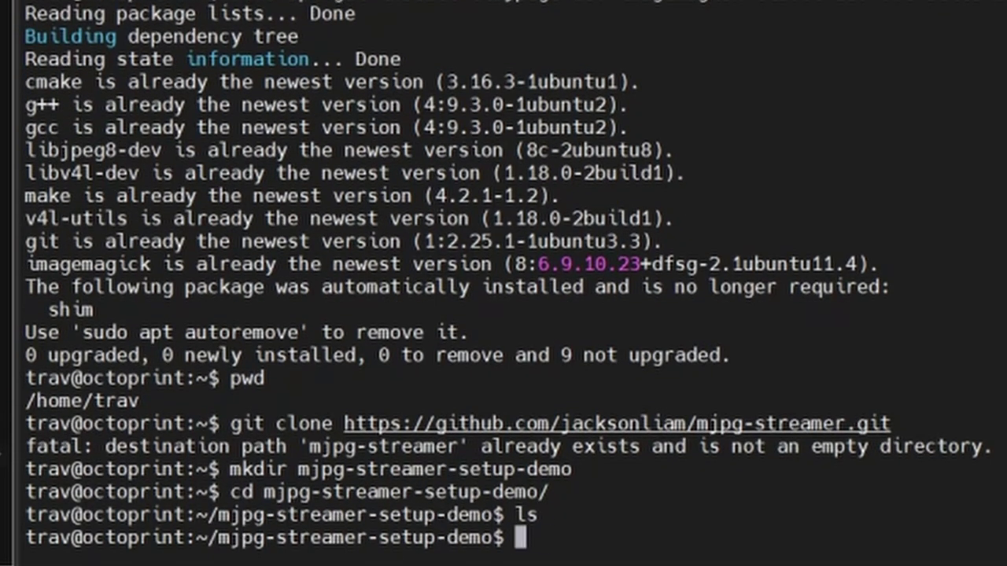
Clone the mjpg-streamer.git repository into mjpg-streamer-setup-demo with the copied git clone command and list the directory's contents.
right_click(526, 538)
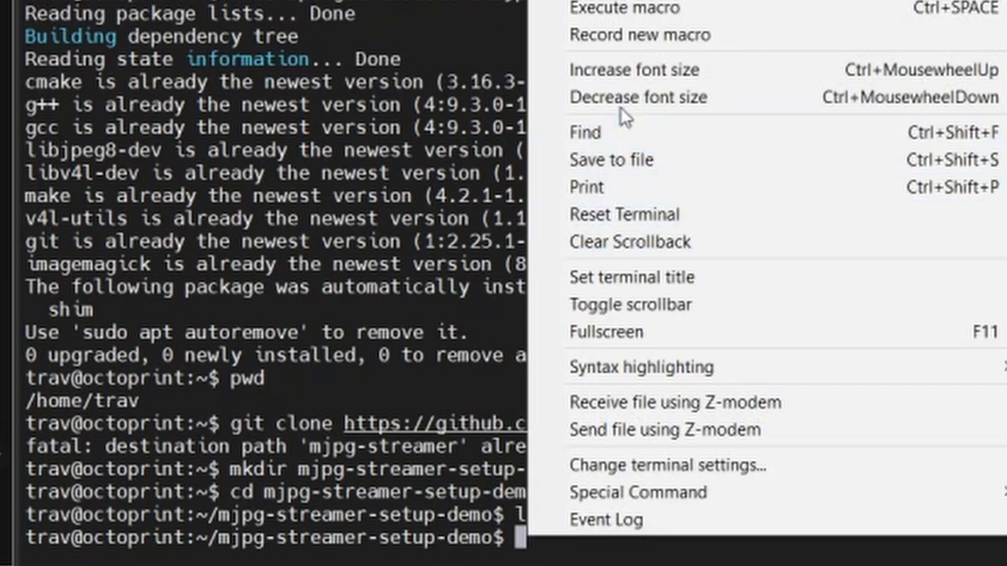
click(634, 1)
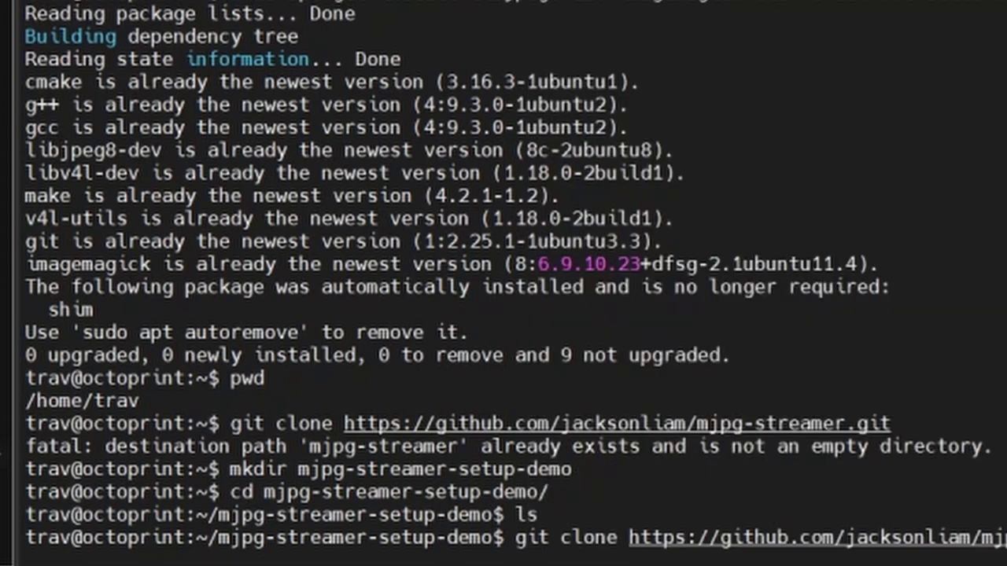
key(Return)
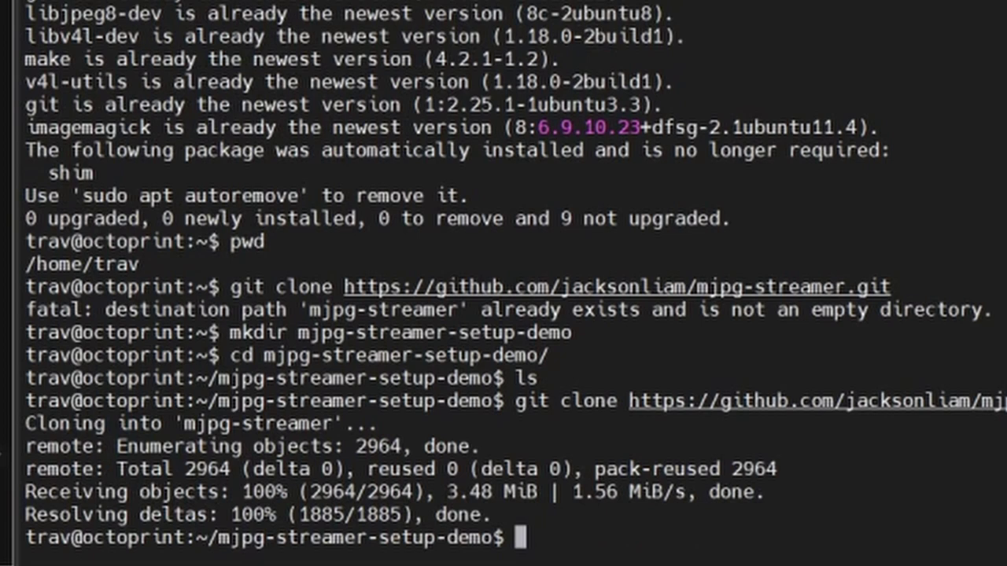
text(ls)
key(Return)
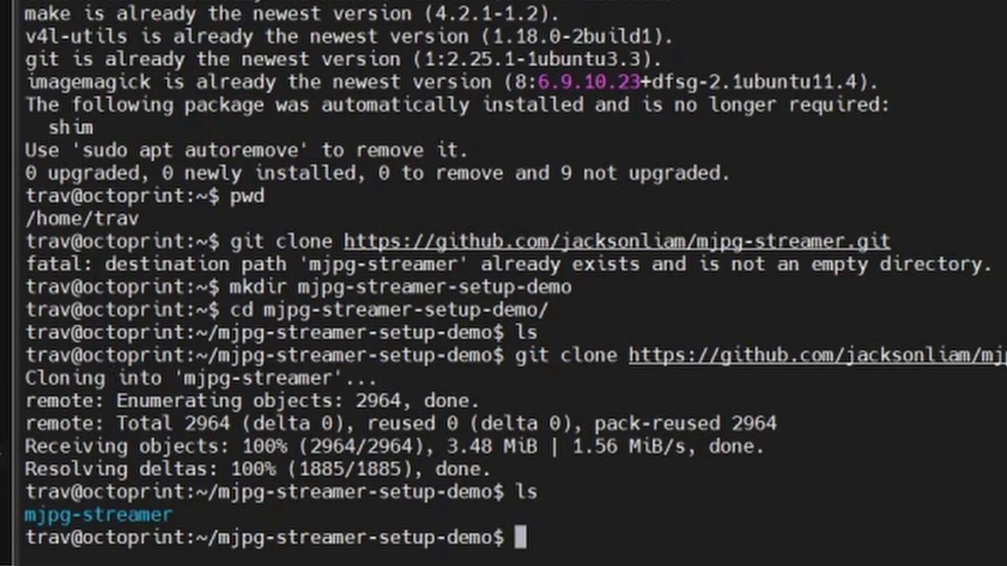
Change into the cloned mjpg-streamer directory with cd.
text(cd )
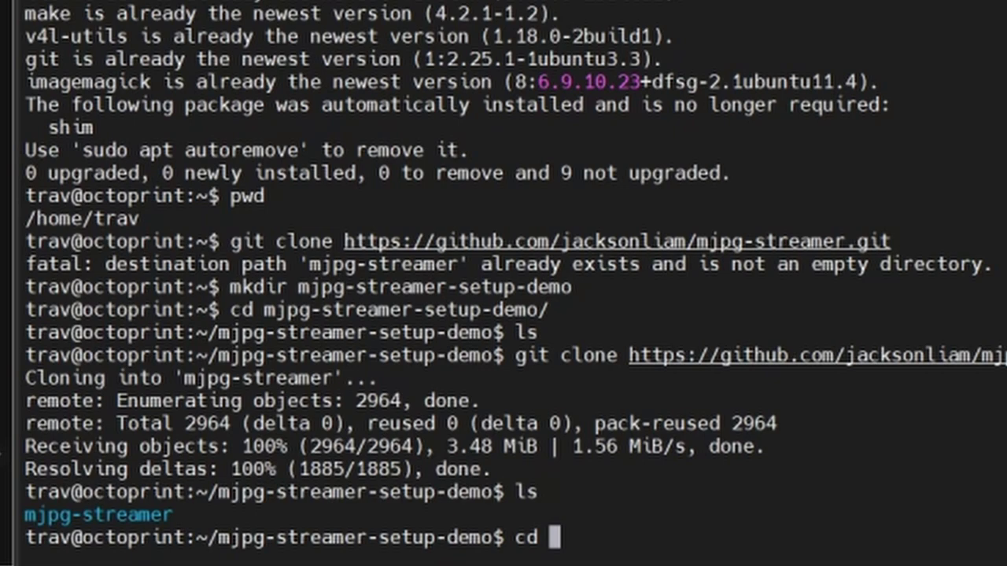
text(mj)
key(Tab)
key(Return)
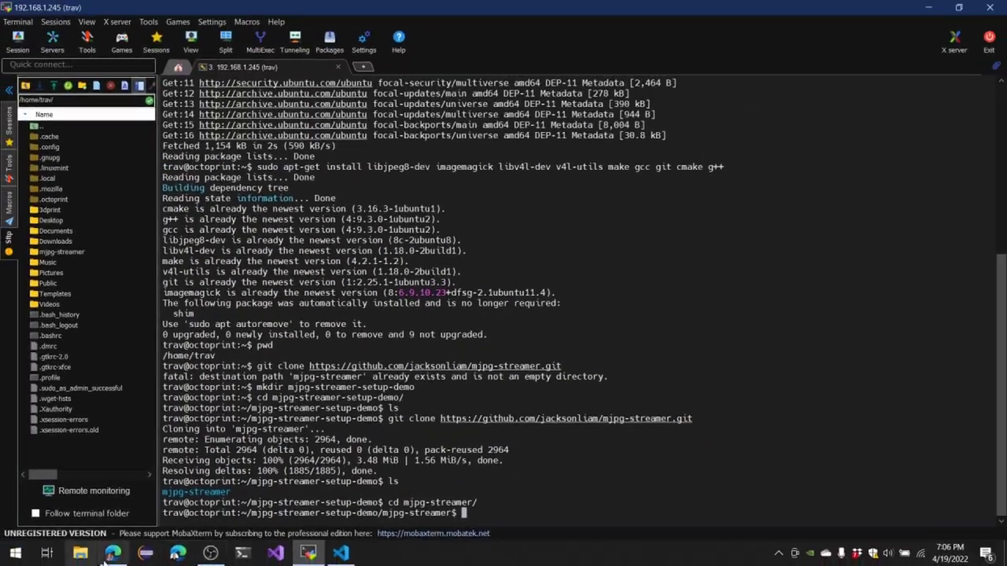
Switch to the browser and check the README's Open directory command, cd mjpg-streamer/mjpg-streamer-experimental/.
click(97, 558)
scroll(142, 367, down, 1)
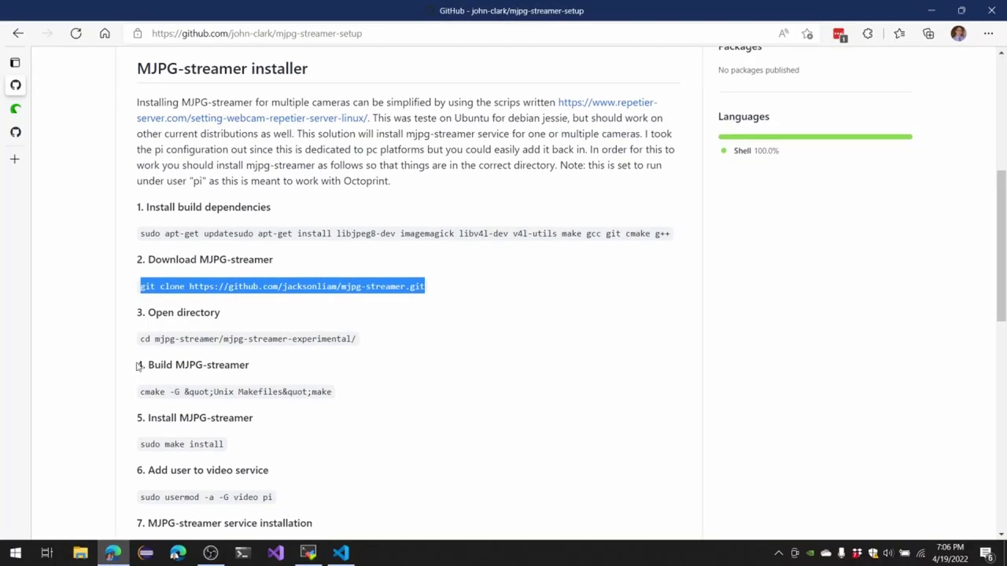
click(142, 340)
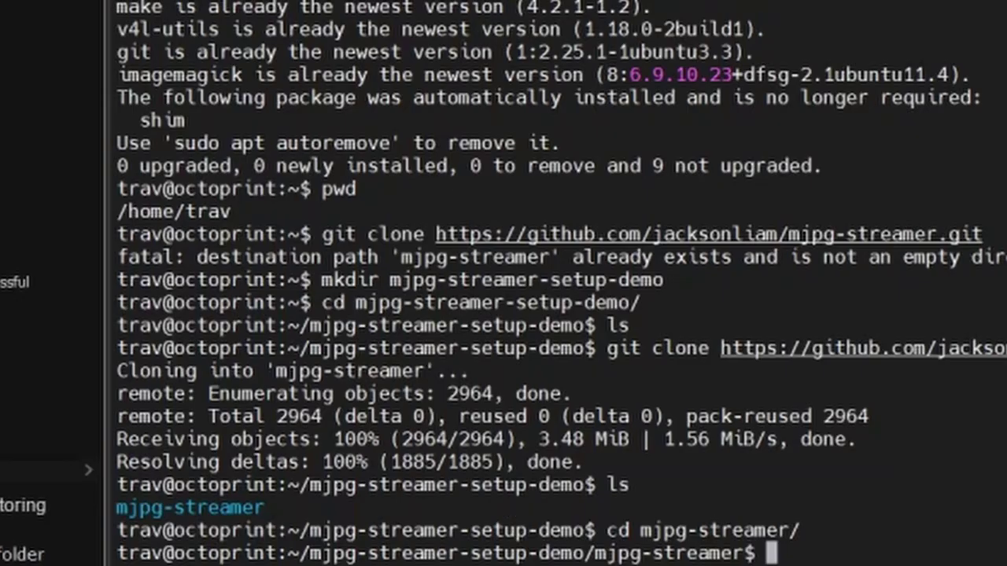
Change into the mjpg-streamer-experimental directory with cd and check the full working path in the prompt.
text(cd mj)
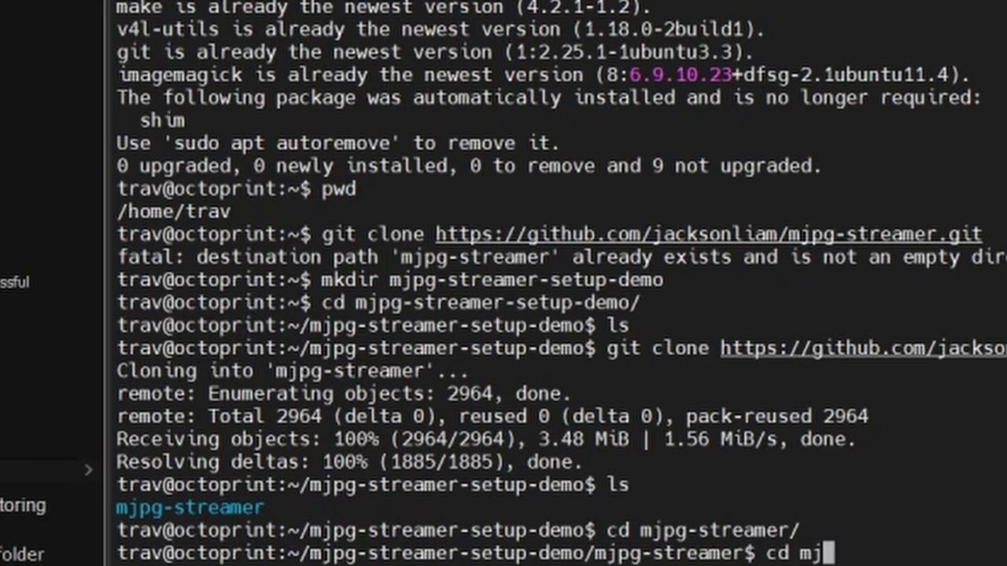
key(Tab)
key(Return)
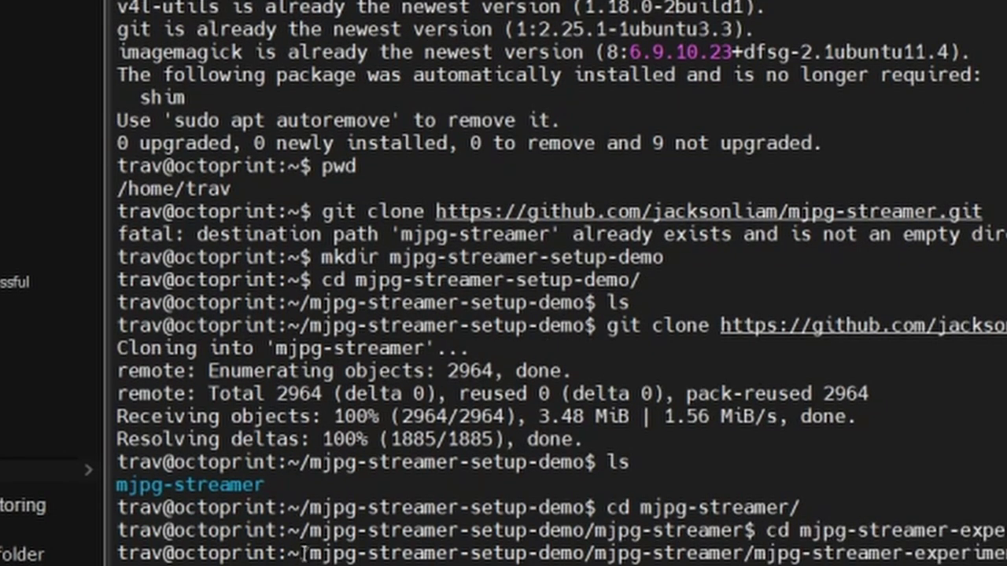
drag(302, 553, 1005, 553)
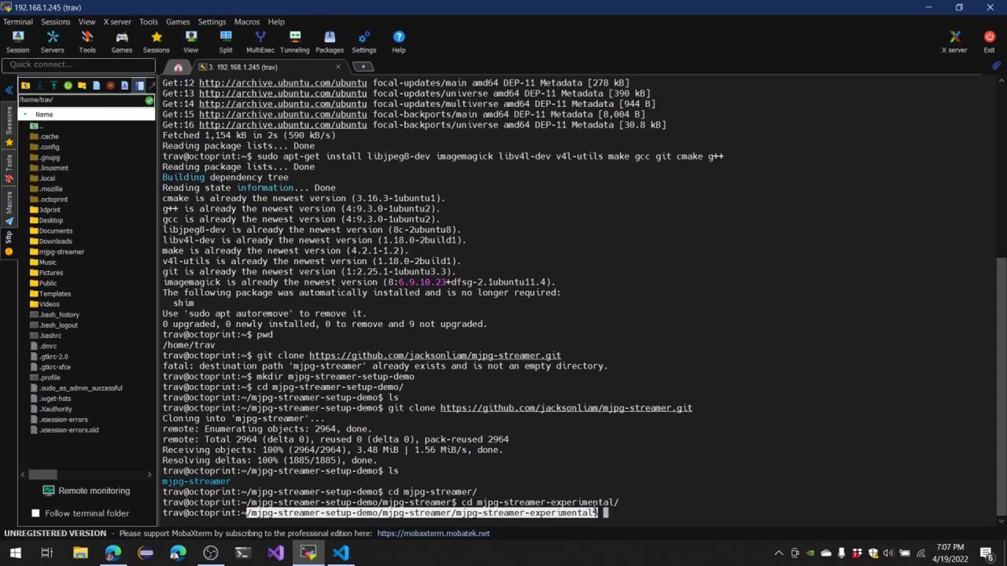
click(999, 553)
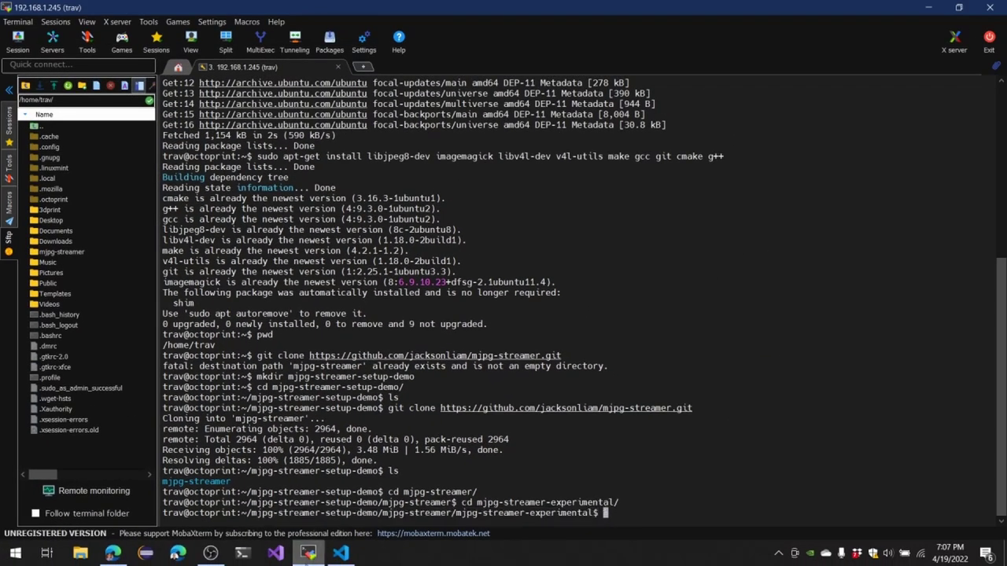
Switch to the browser and copy the README's Build MJPG-streamer command, cmake -G &quot;Unix Makefiles&quot;make.
click(114, 554)
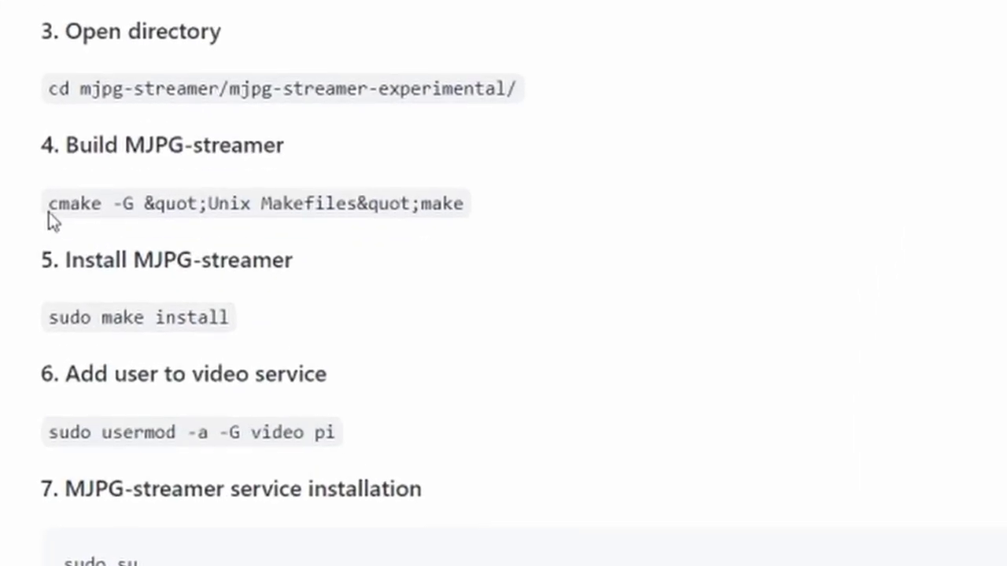
drag(49, 212, 458, 206)
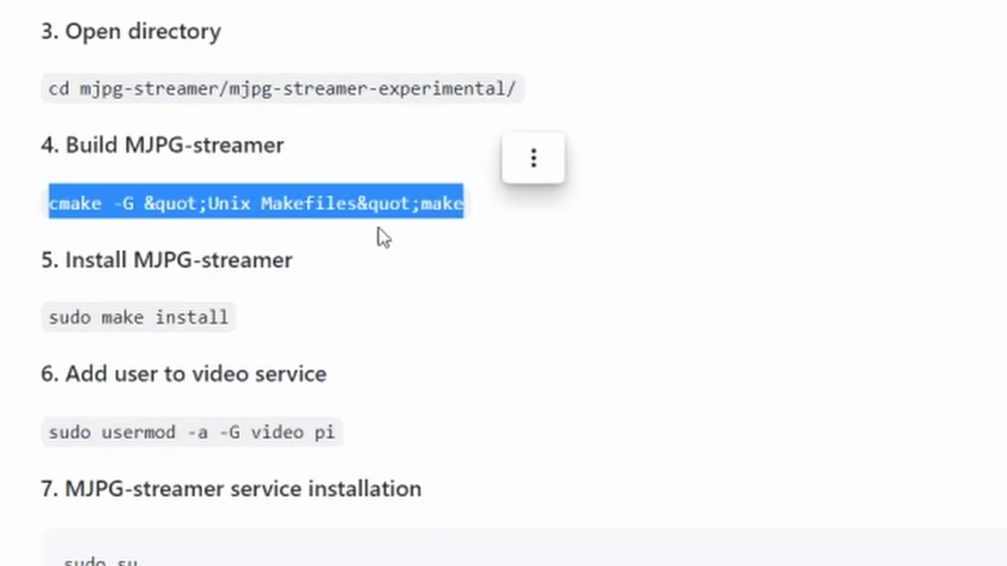
right_click(331, 206)
click(161, 196)
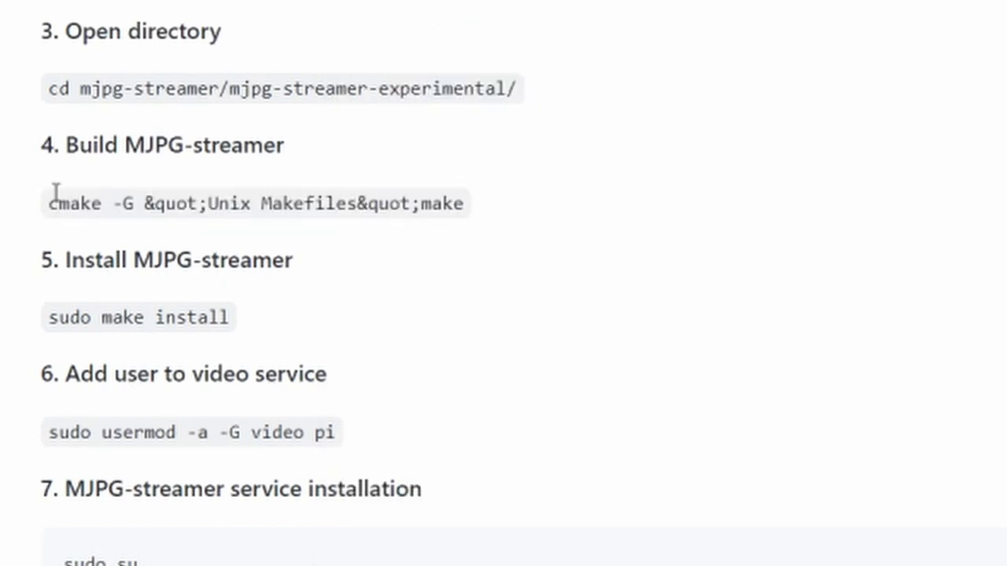
drag(45, 209, 512, 220)
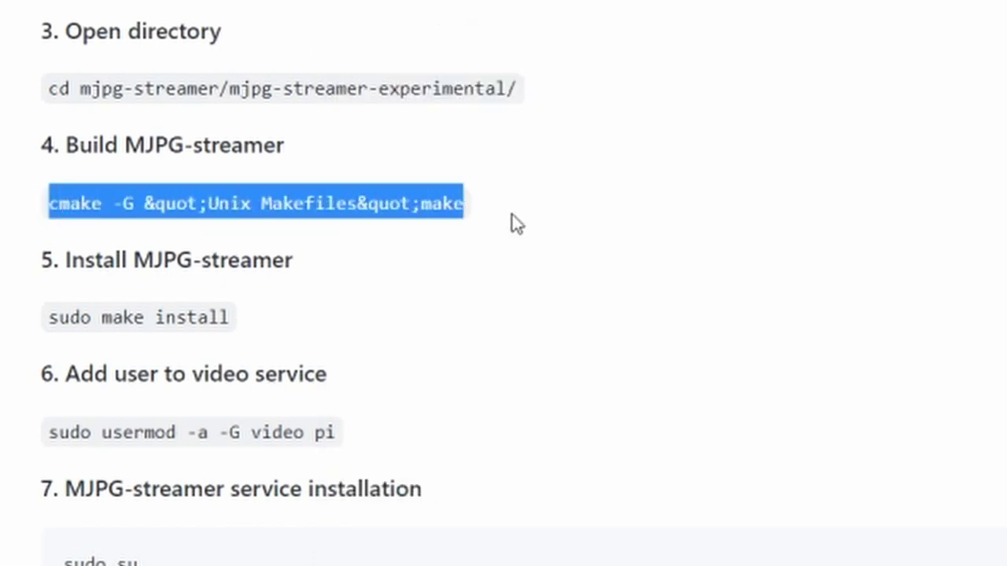
right_click(406, 203)
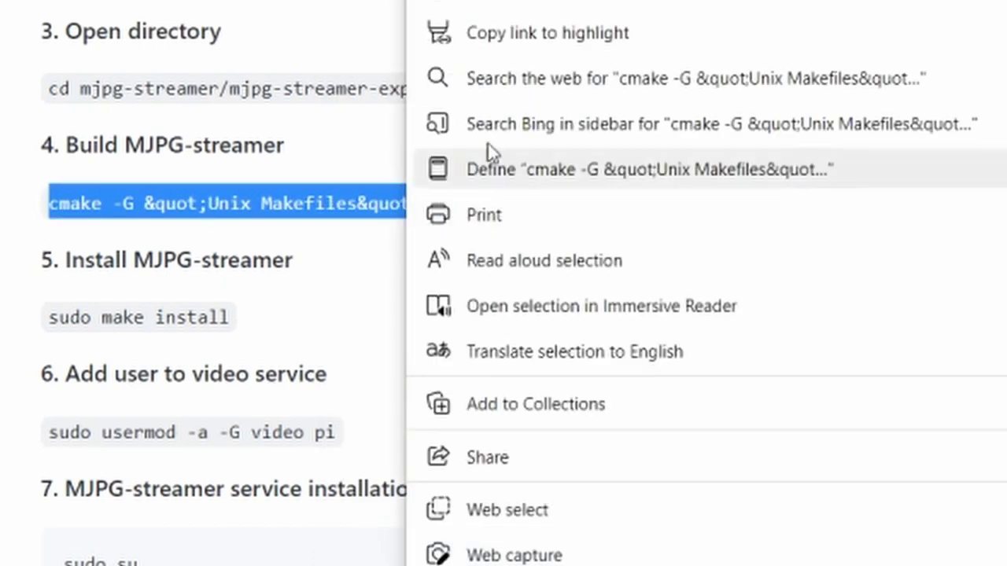
click(539, 2)
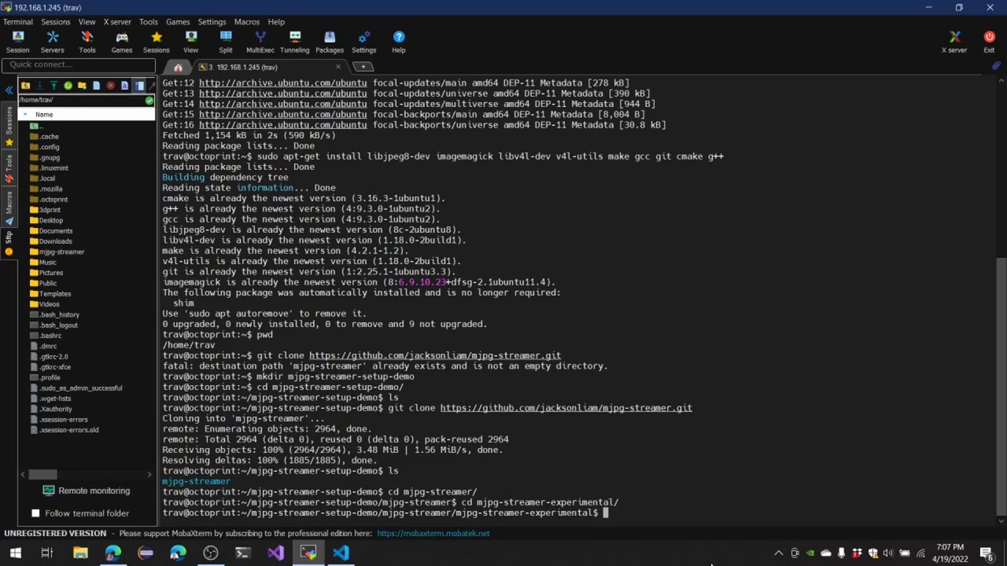
Paste the copied cmake command into the MobaXterm terminal and replace the first &quot; before Unix with a real quotation mark.
right_click(613, 515)
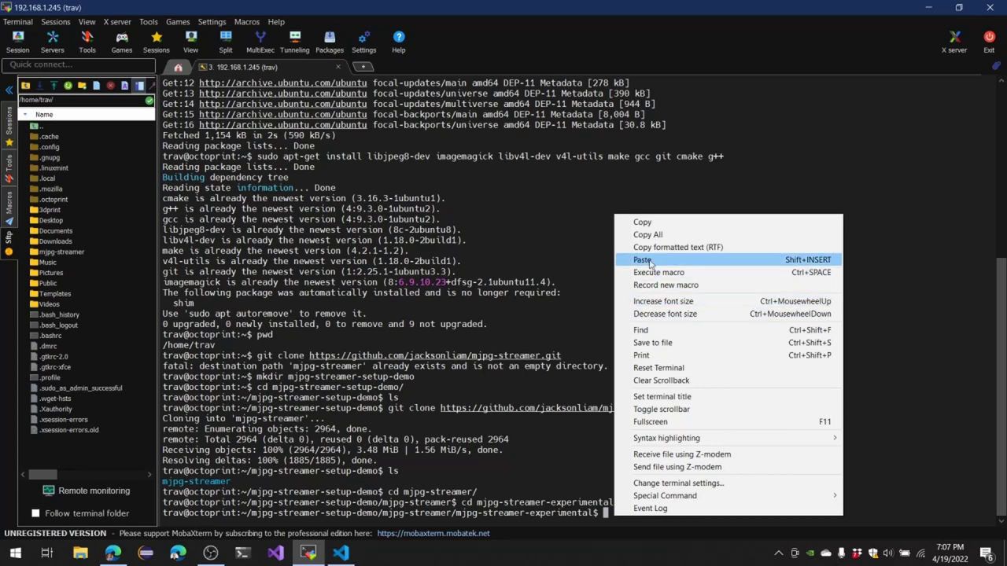
click(661, 259)
key(Left)
key(Left)
key(Left)
key(Left)
key(Left)
key(Left)
key(Left)
key(Left)
key(Left)
key(Left)
key(Left)
key(Left)
key(Left)
key(Left)
key(Left)
key(Left)
key(Left)
key(Left)
key(Left)
key(Left)
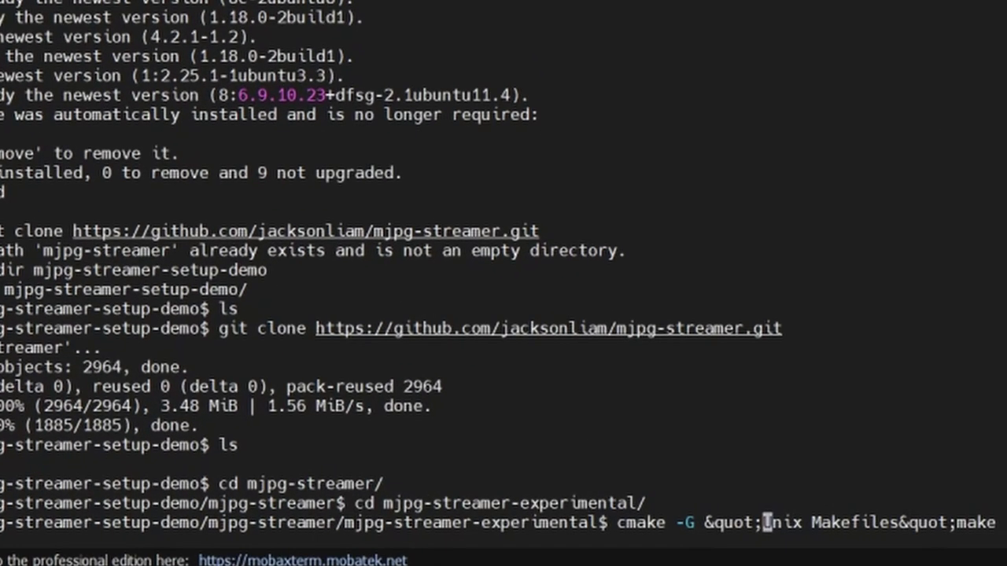
key(BackSpace)
key(BackSpace)
key(BackSpace)
key(BackSpace)
key(BackSpace)
key(BackSpace)
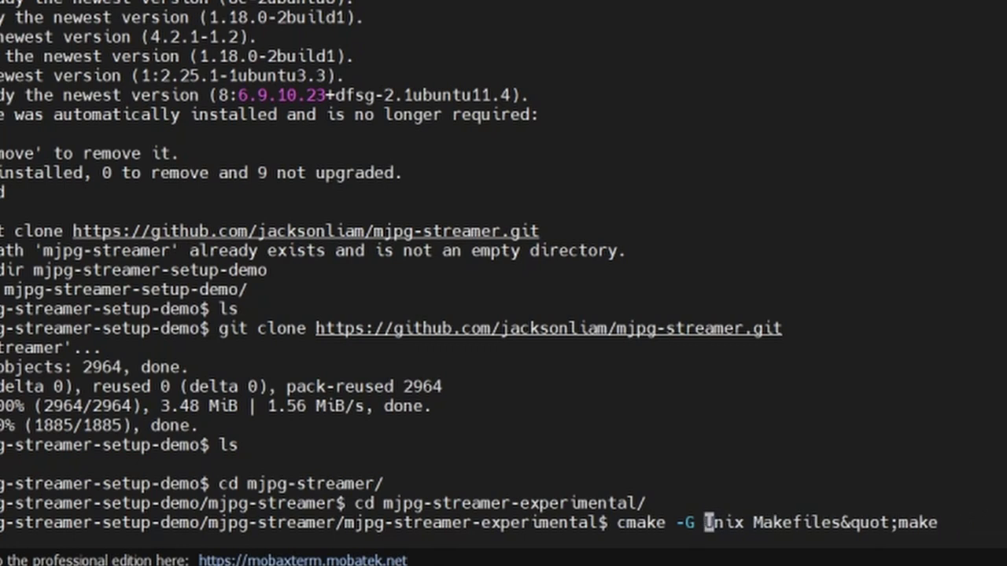
text(")
Replace the second &quot; with a quotation mark and a space, and try to run cmake -G "Unix Makefiles" make.
key(Right)
key(Right)
key(Right)
key(Right)
key(Right)
key(Right)
key(Right)
key(Right)
key(Right)
key(Right)
key(Right)
key(Right)
key(Right)
key(Right)
key(Right)
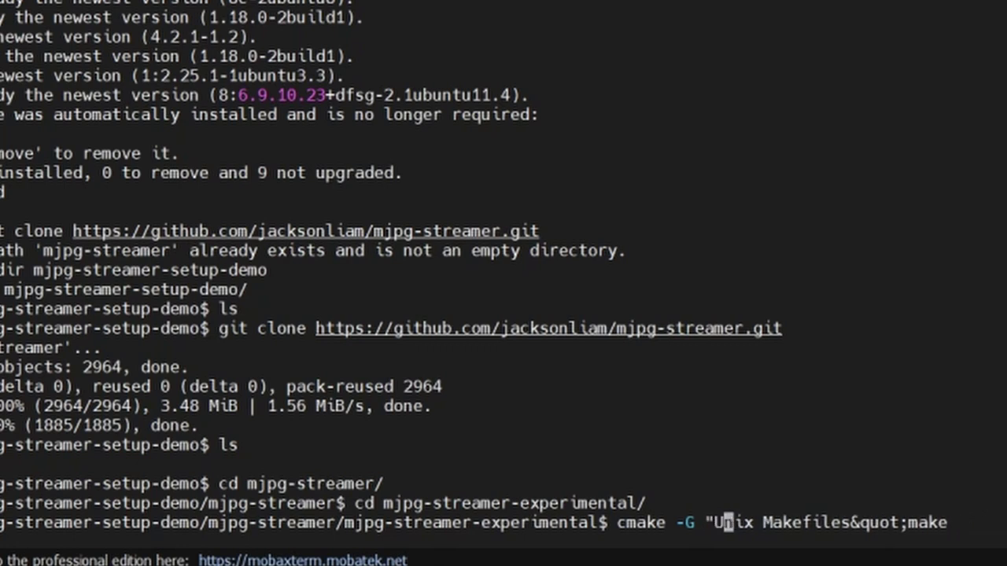
key(Right)
key(Right)
key(Right)
key(Right)
key(Right)
key(BackSpace)
key(BackSpace)
key(BackSpace)
key(BackSpace)
key(BackSpace)
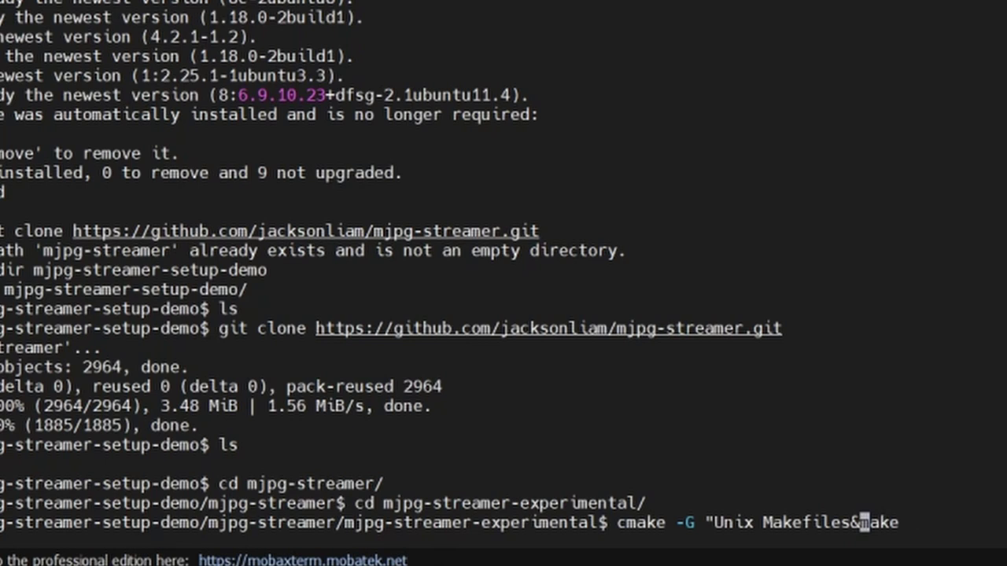
key(BackSpace)
text(")
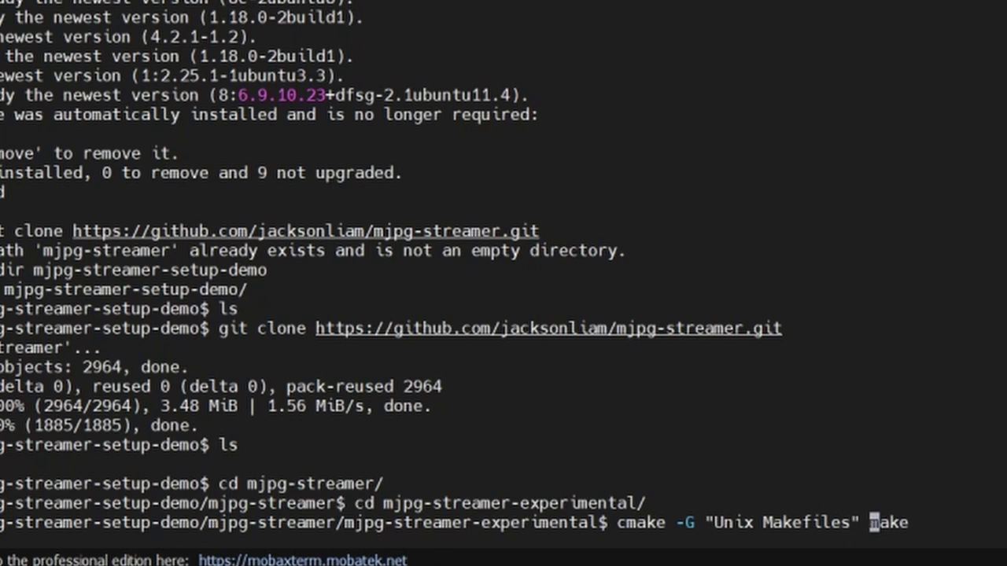
key(Return)
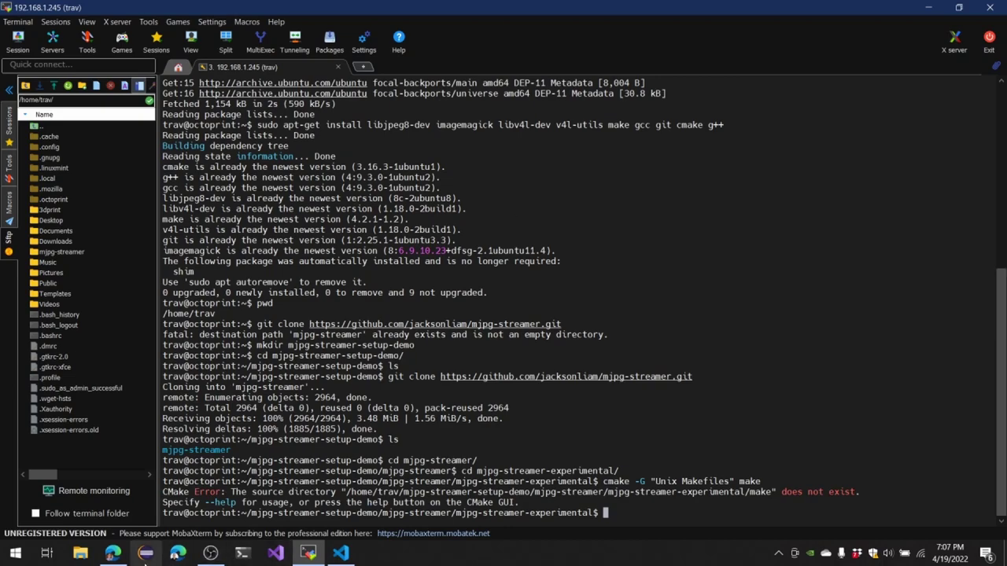
Recheck the README's build command in the browser, and try running cmake -G without a generator name in the terminal.
click(107, 554)
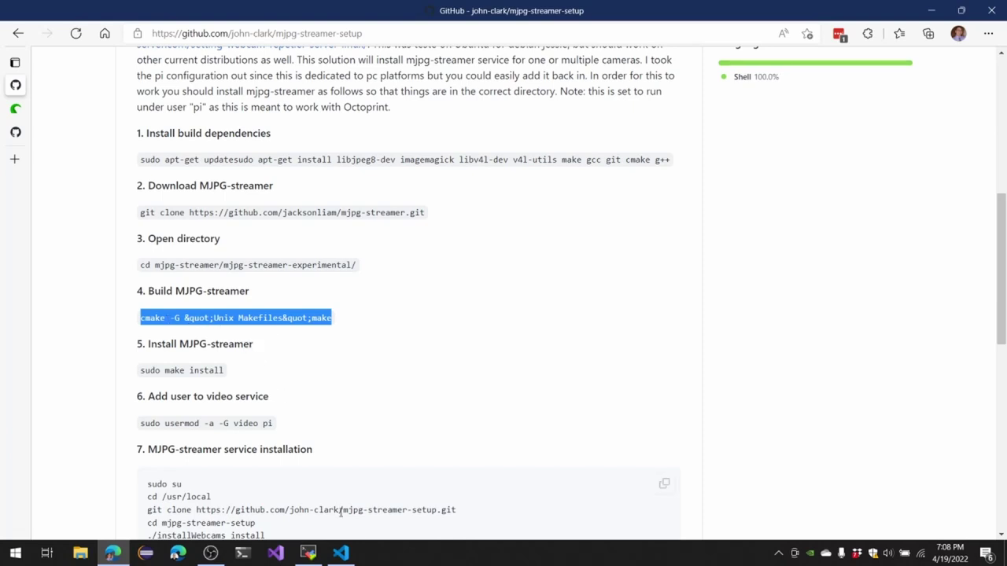
click(309, 553)
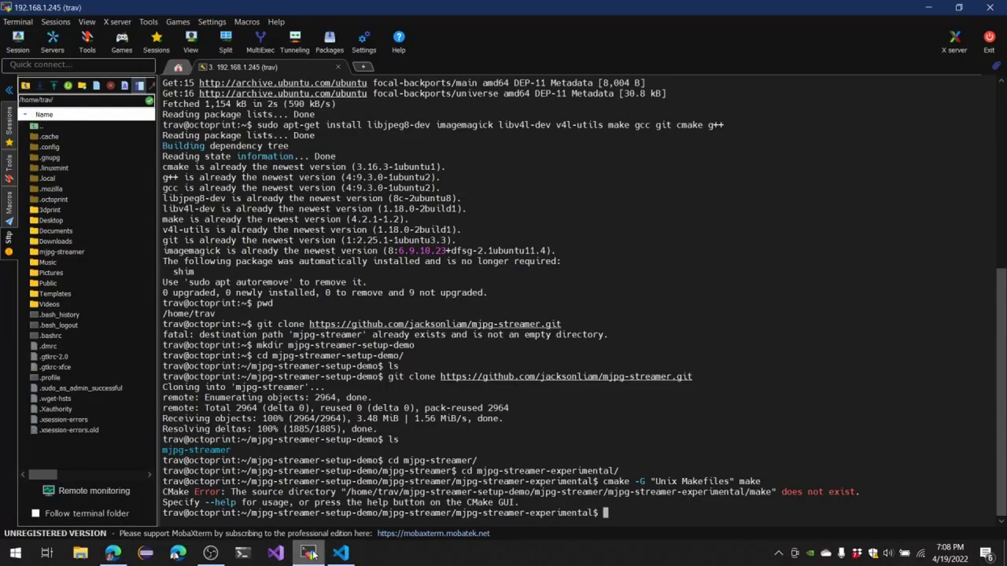
text(cmake )
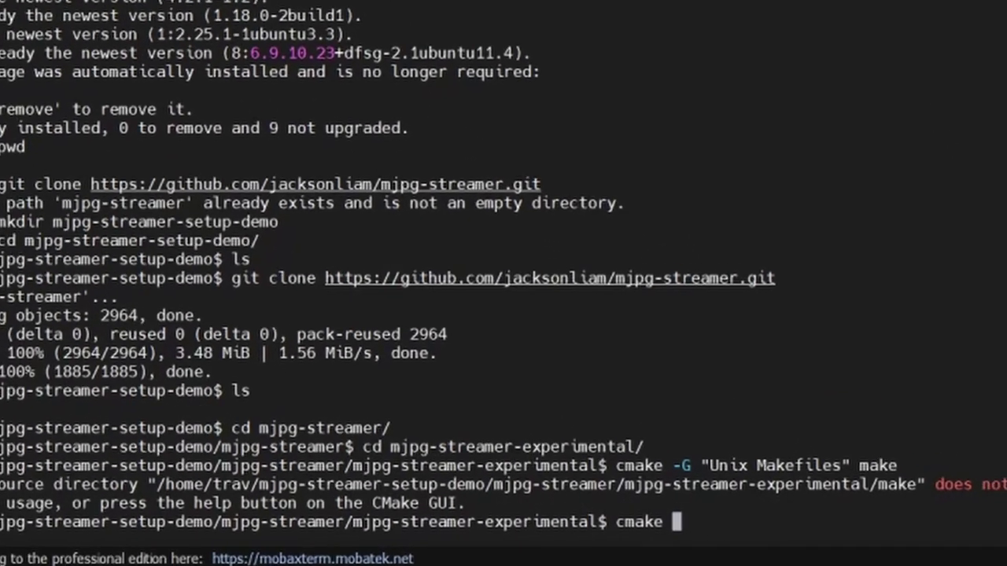
text(-G)
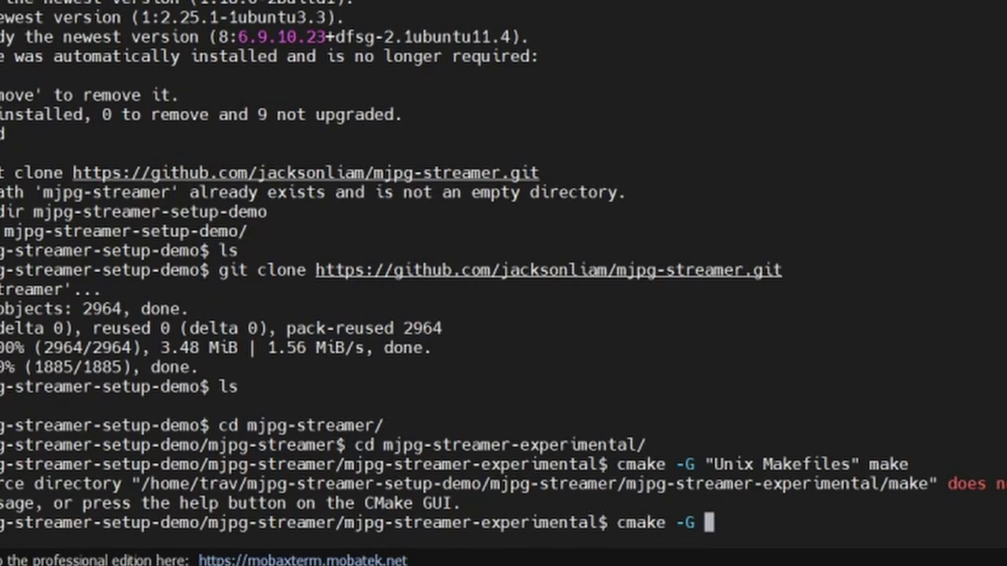
key(BackSpace)
key(Return)
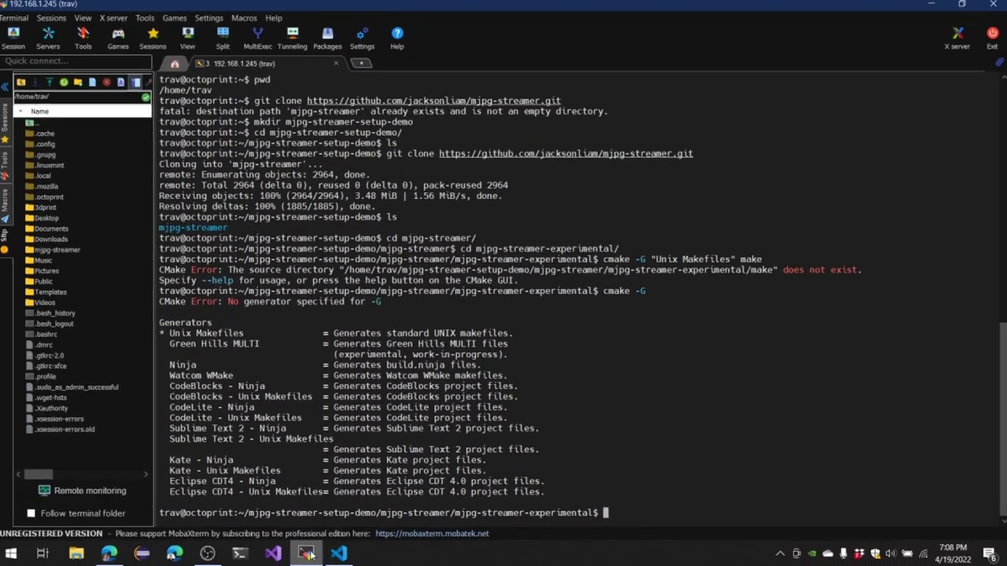
Generate the build files in mjpg-streamer-experimental by running cmake -G "Unix Makefiles".
text(cmake -G "Uni)
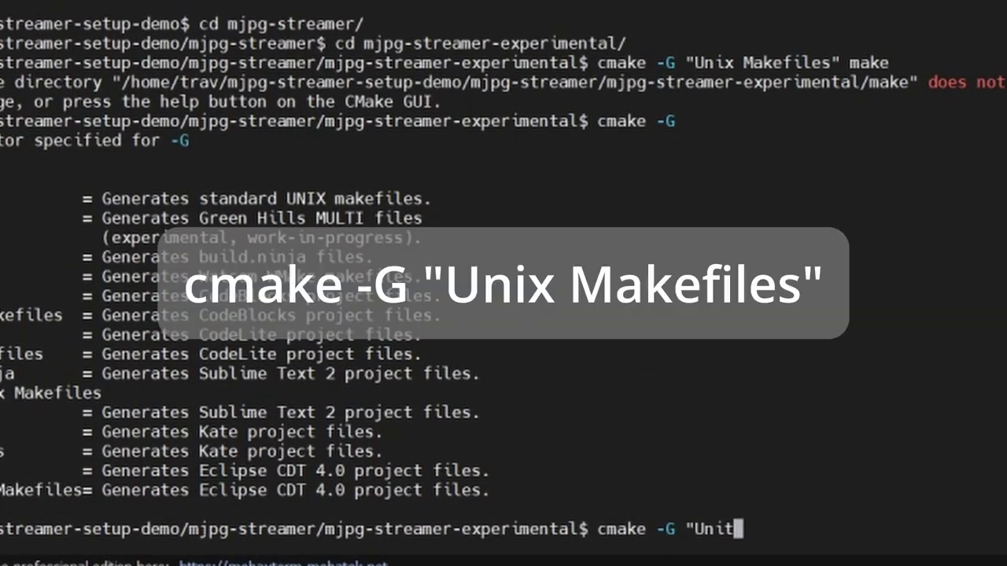
text(x Makefiles")
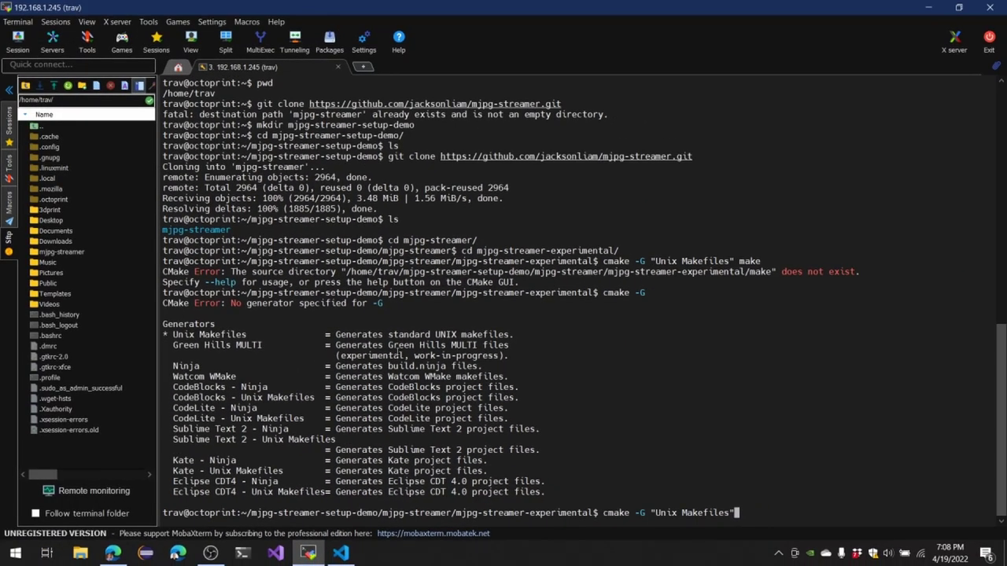
key(Return)
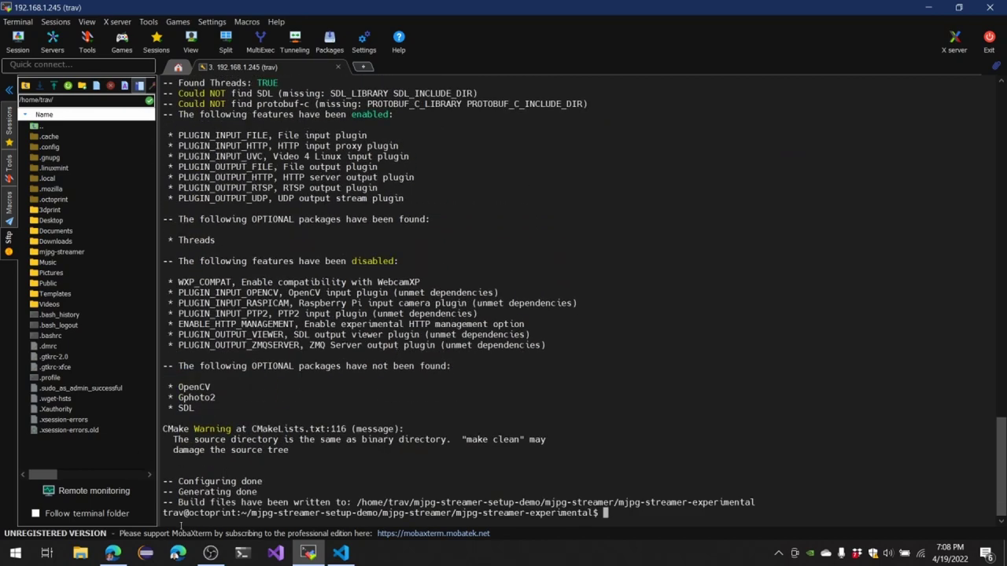
Switch to the browser and copy the README's Install MJPG-streamer command, sudo make install.
mouse_move(118, 555)
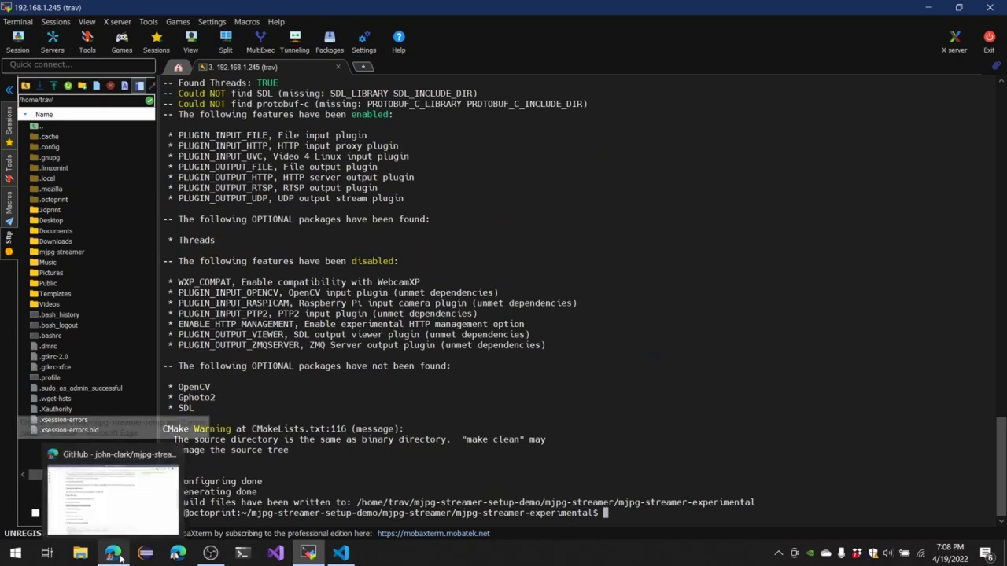
click(122, 516)
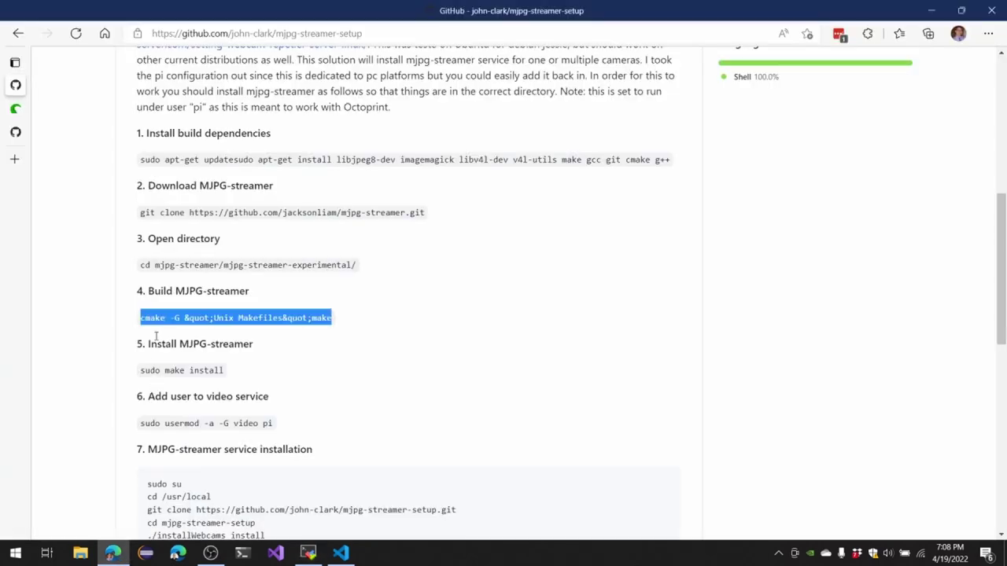
drag(139, 372, 236, 376)
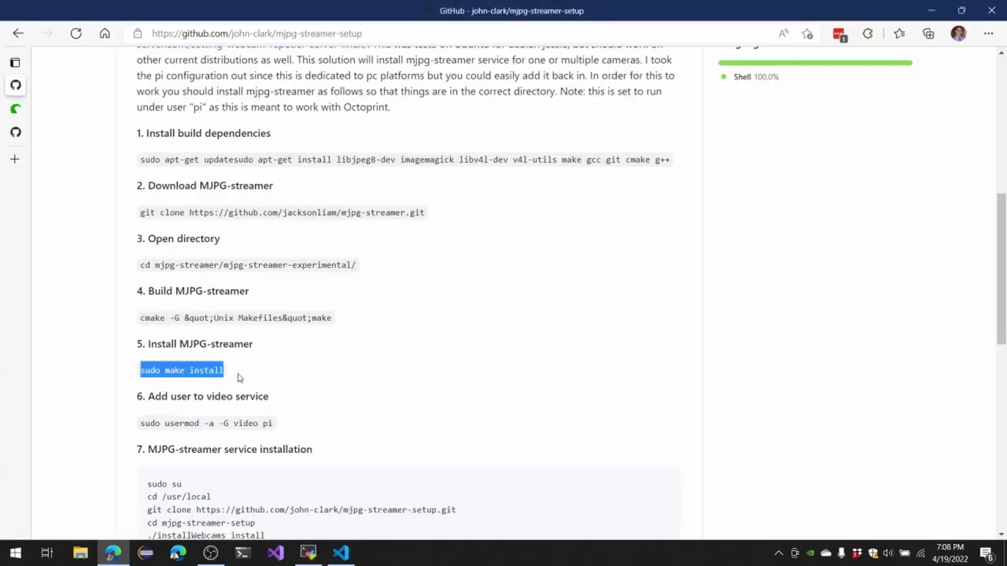
right_click(214, 370)
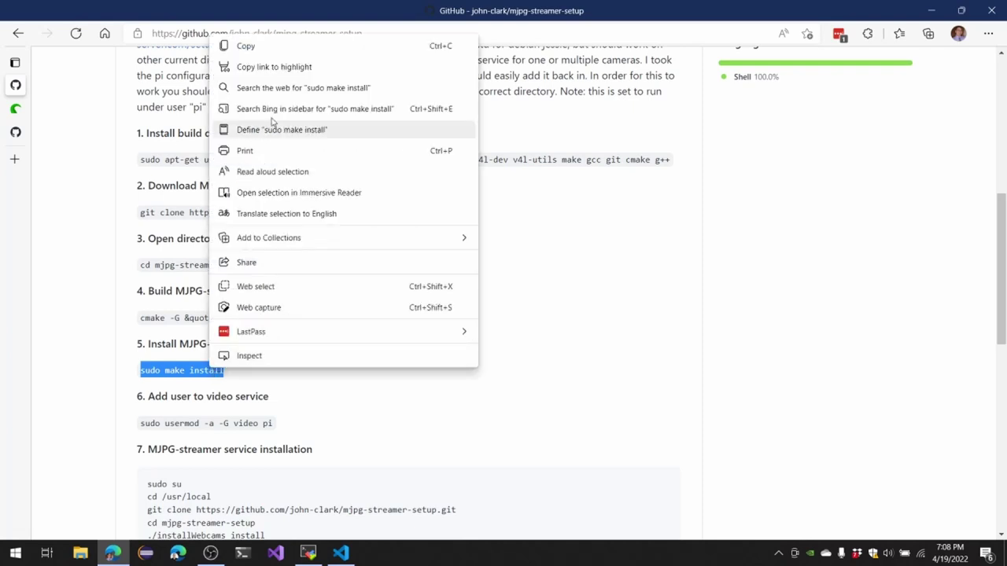
click(284, 51)
Paste the copied sudo make install command into the MobaXterm terminal and run it.
click(309, 553)
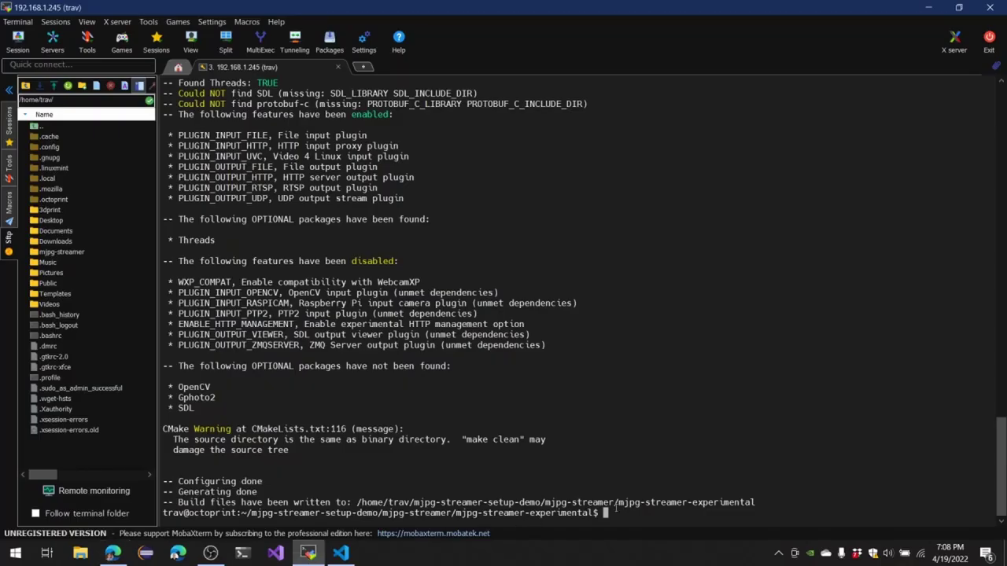
right_click(607, 209)
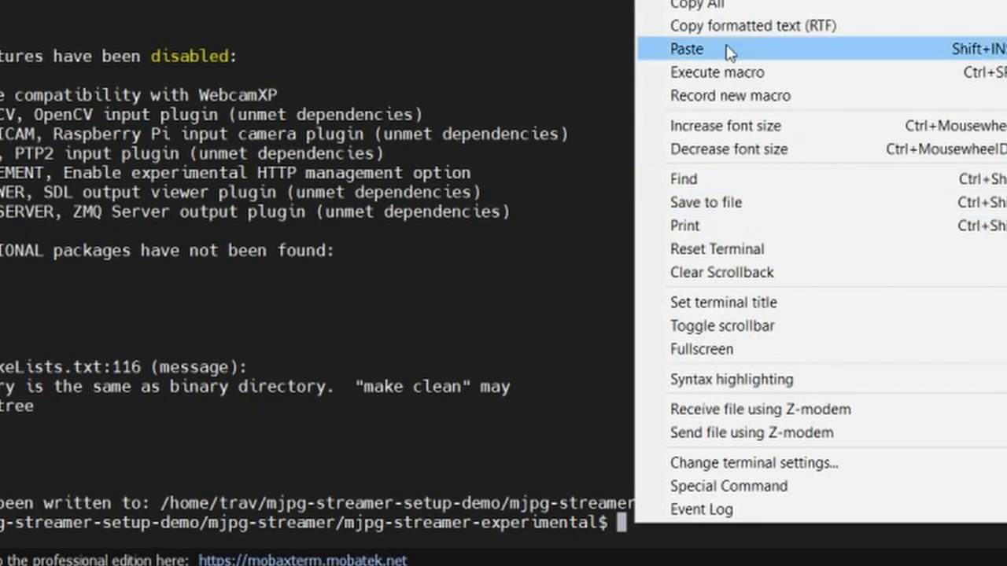
click(728, 49)
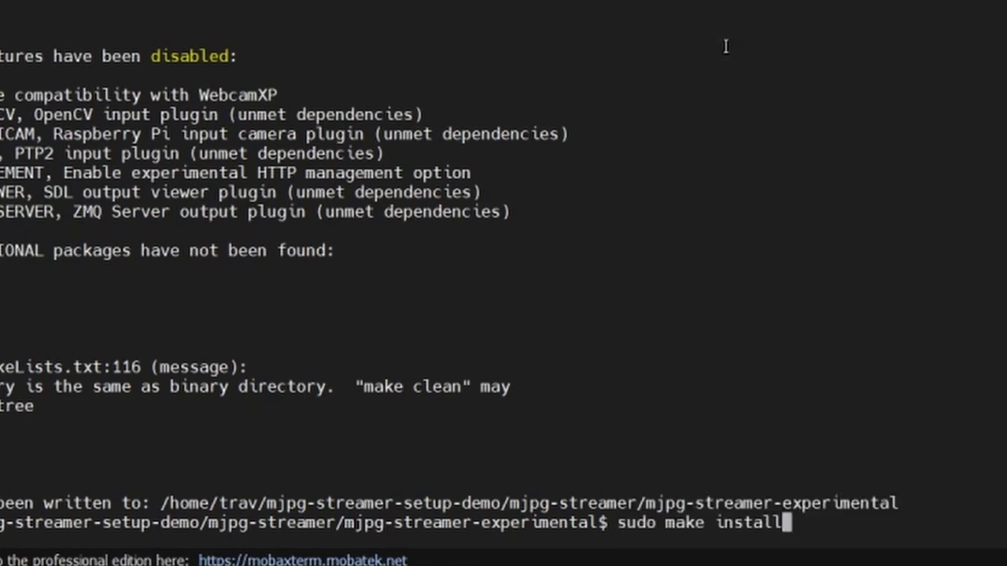
key(Return)
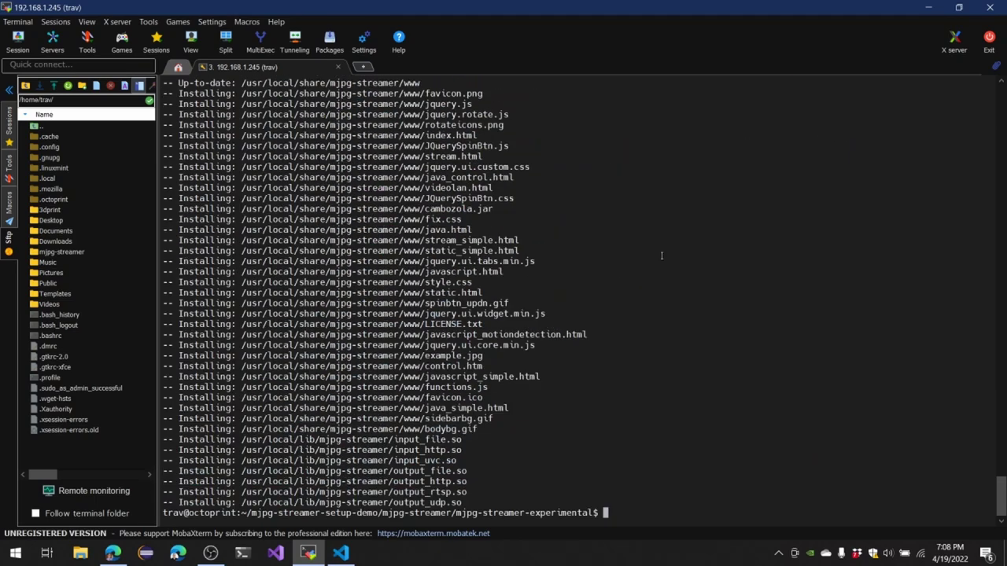
List the contents of mjpg-streamer-experimental with ls and highlight the mjpg_streamer executable.
text(ls)
key(Return)
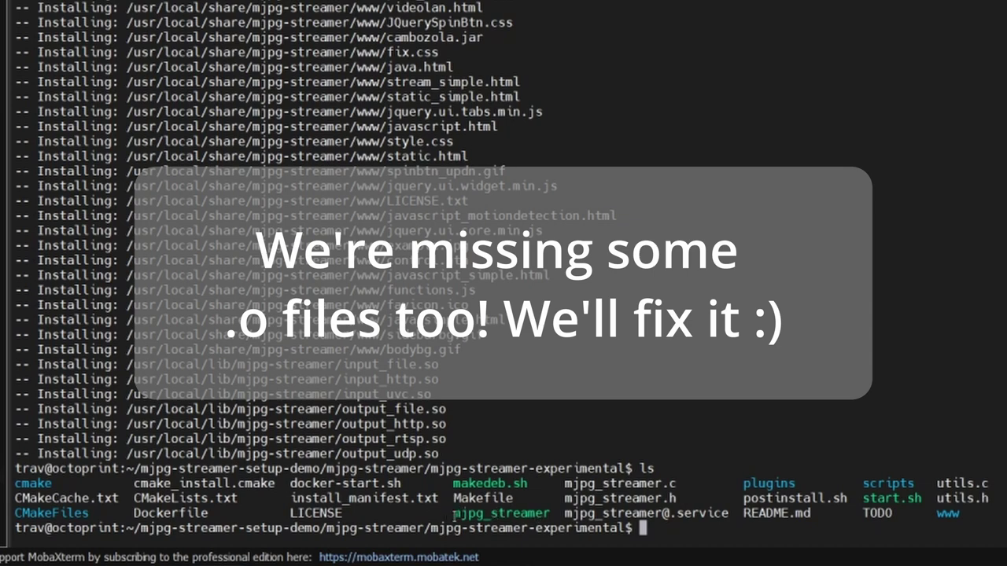
drag(453, 512, 543, 517)
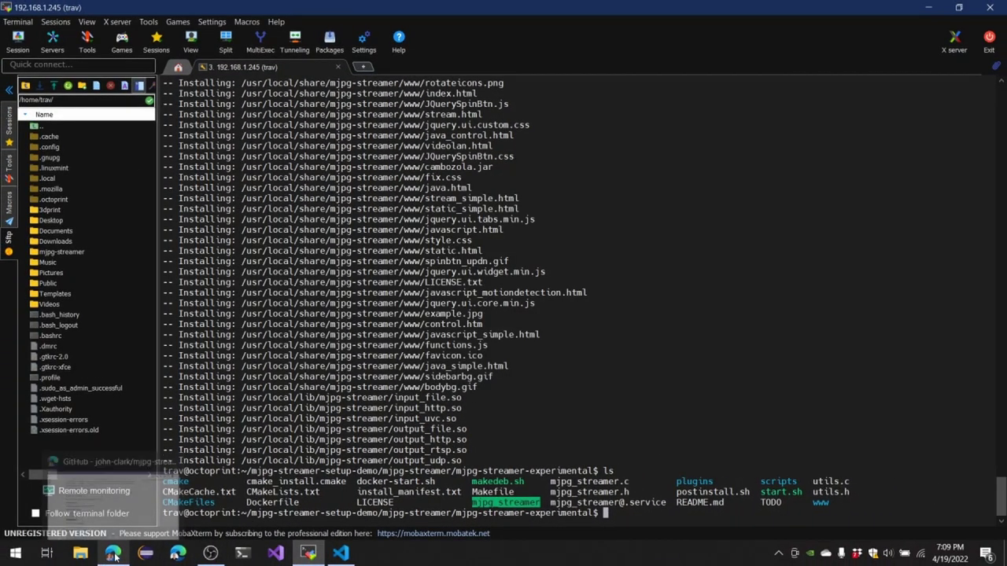
Switch to the browser and copy the README's Add user to video service command, sudo usermod -a -G video pi.
click(114, 555)
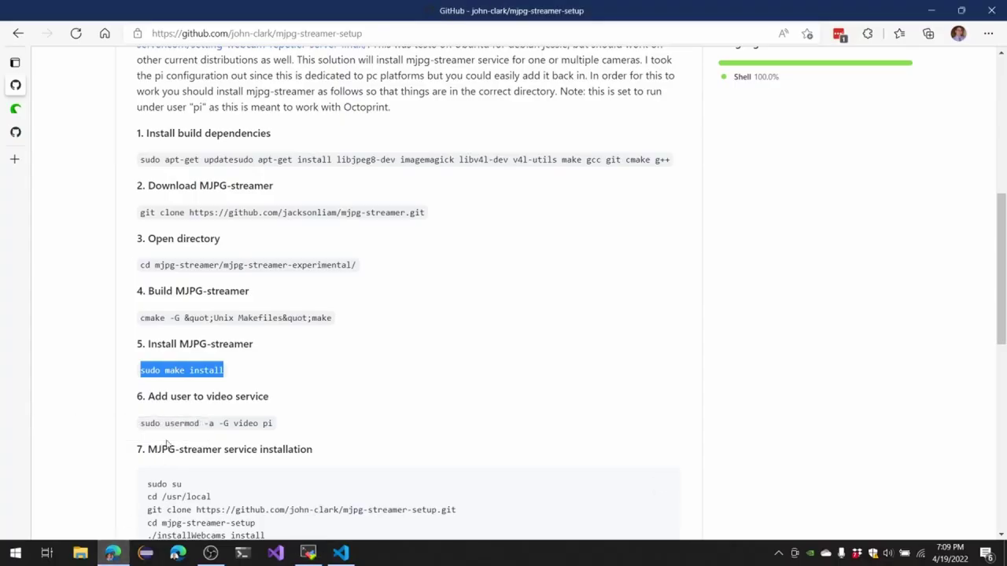
scroll(167, 423, down, 1)
click(142, 352)
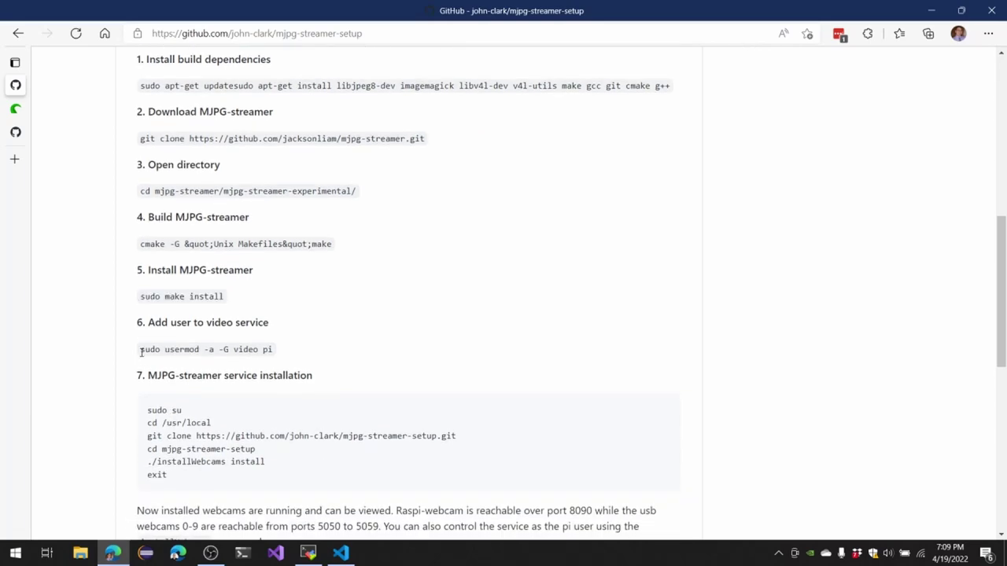
drag(142, 352, 272, 350)
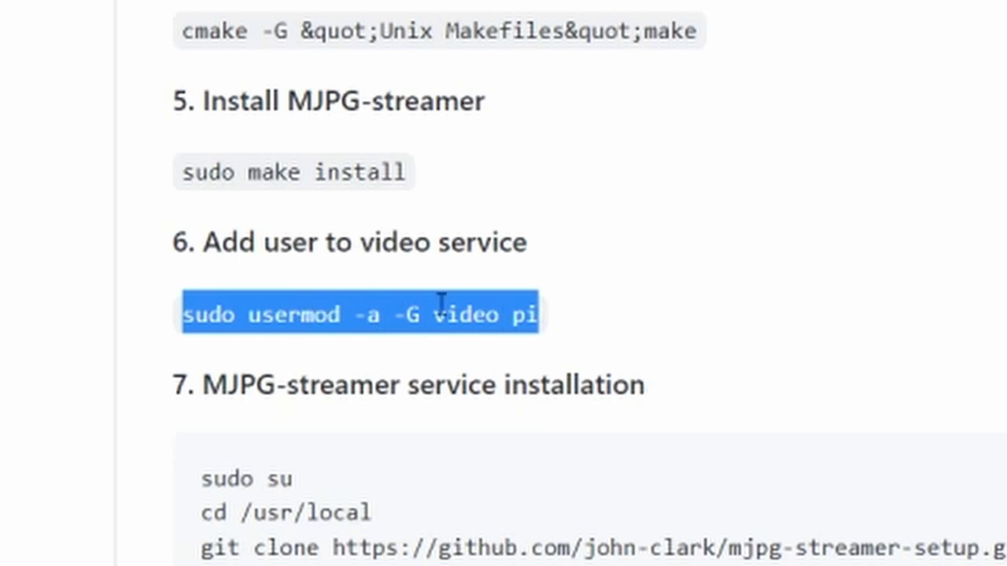
right_click(380, 312)
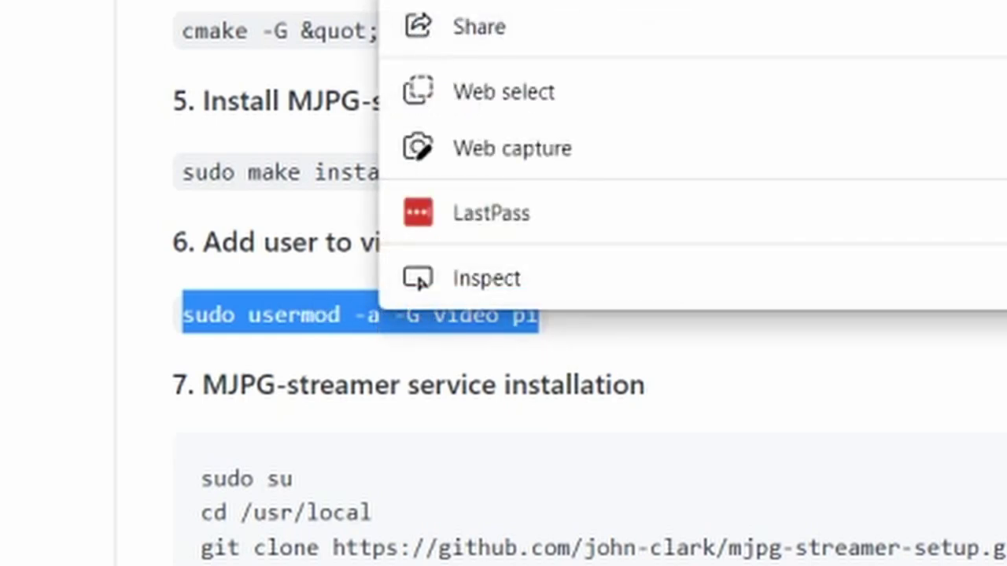
key(Escape)
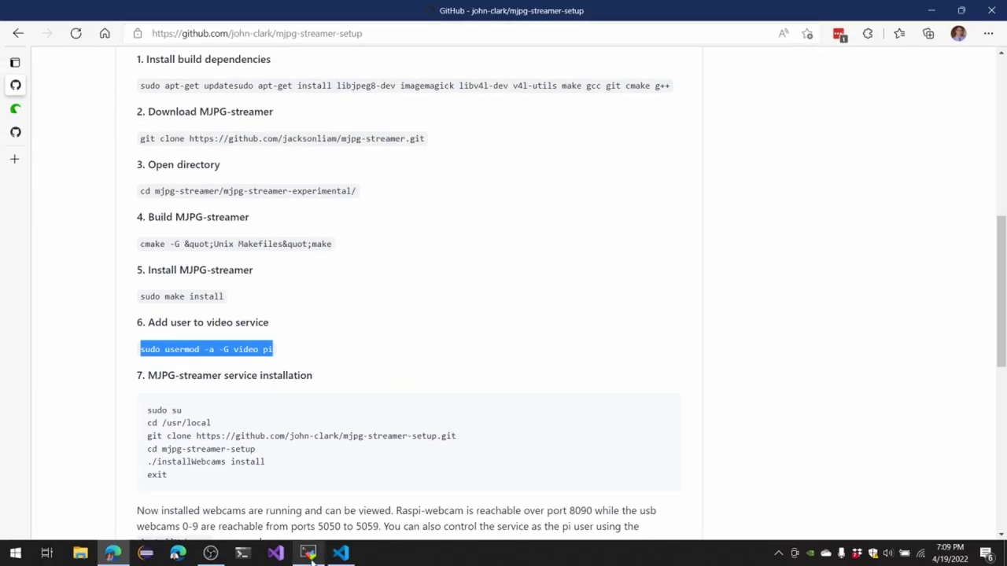
Paste the usermod command into the MobaXterm terminal, replace pi with the logged-in account's username, and run it.
click(310, 554)
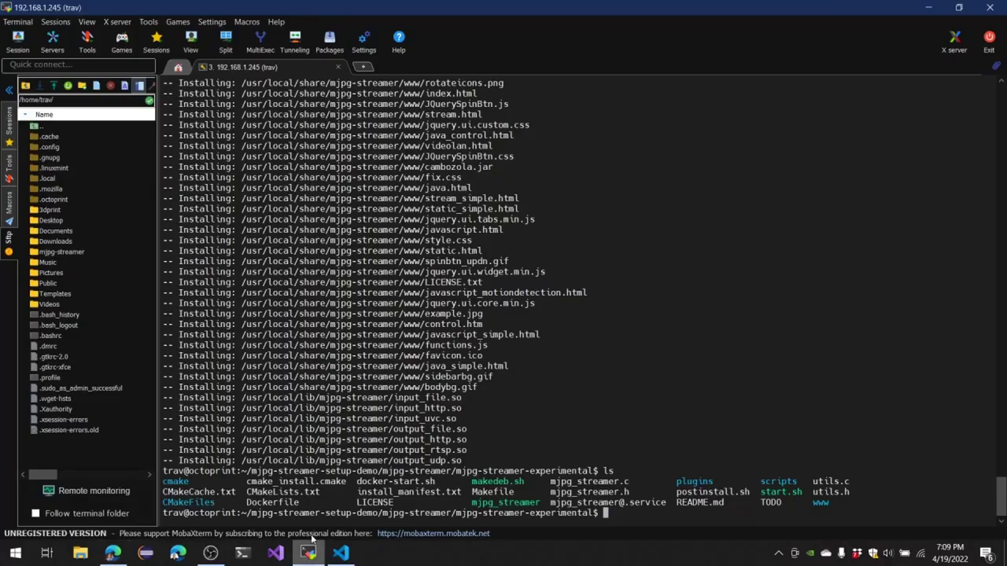
right_click(617, 514)
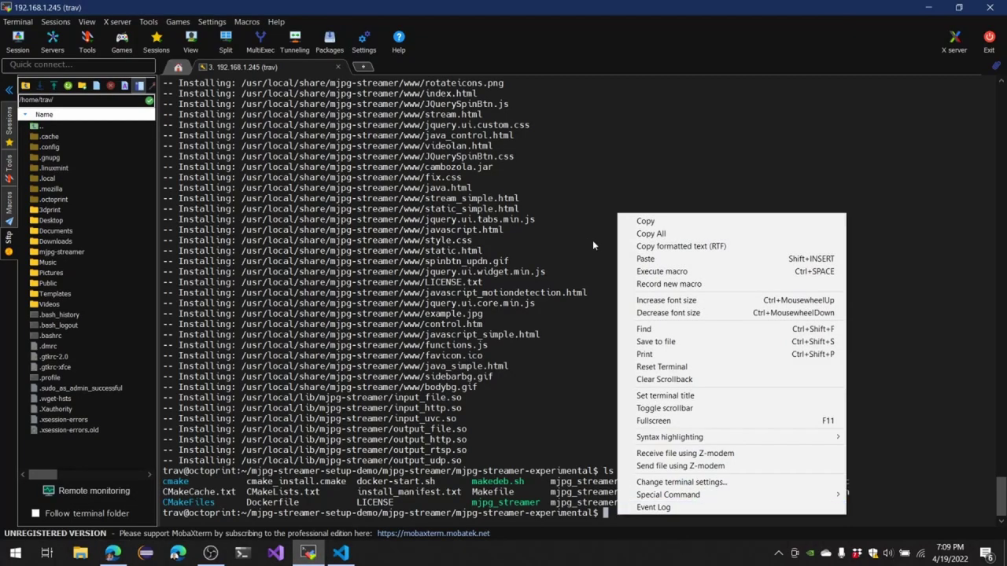
click(653, 258)
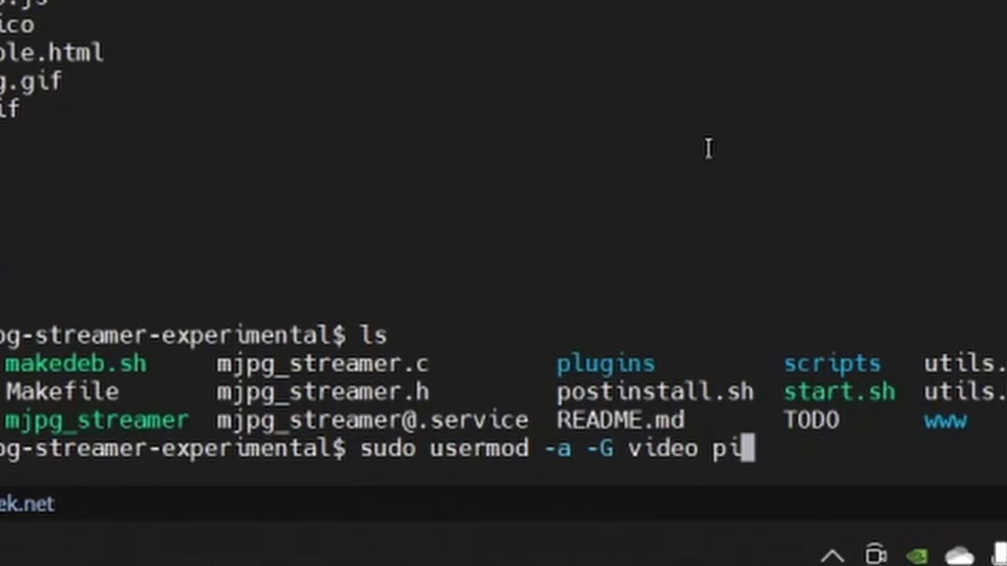
key(BackSpace)
key(BackSpace)
text(trav)
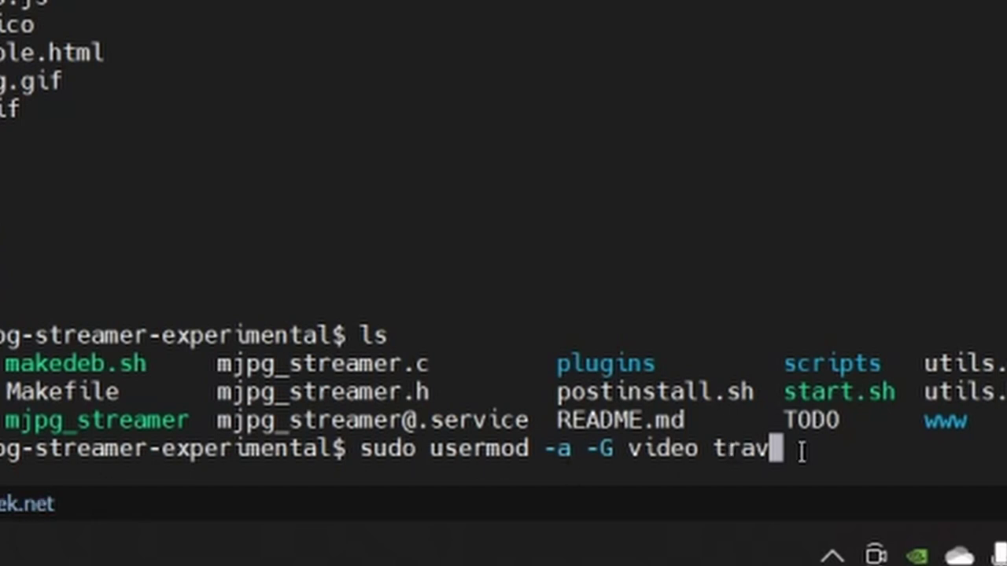
key(Return)
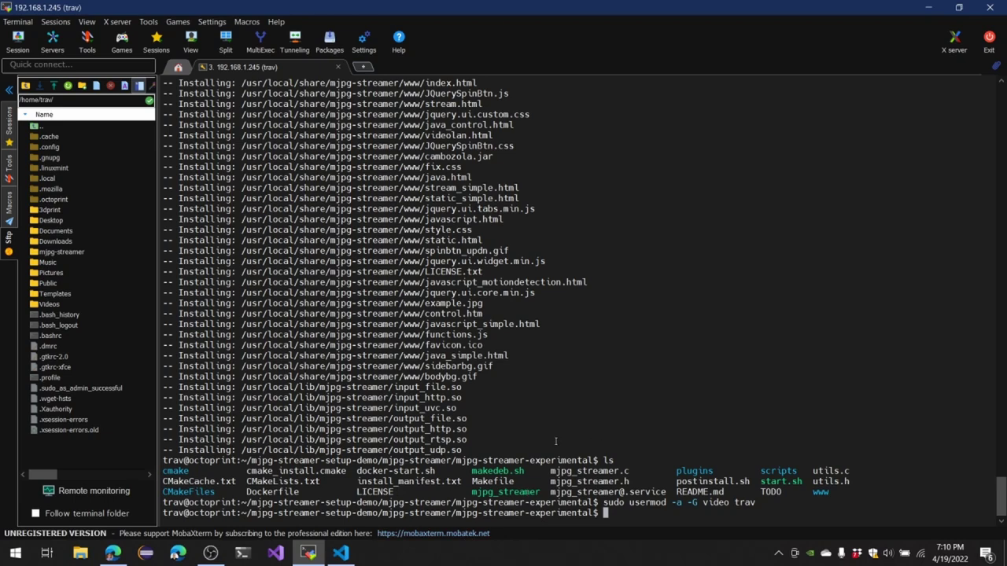
Copy ./mjpg_streamer -i "input_uvc.so -d /dev/video0 -r 1280x720" -o "output_http.so" & from VS Code and paste it into the MobaXterm terminal.
click(341, 553)
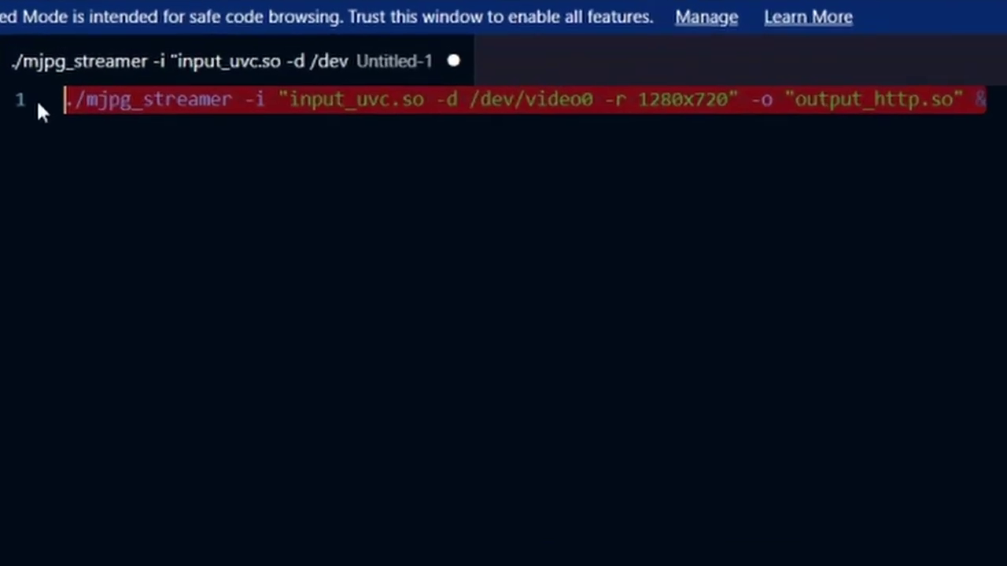
right_click(100, 96)
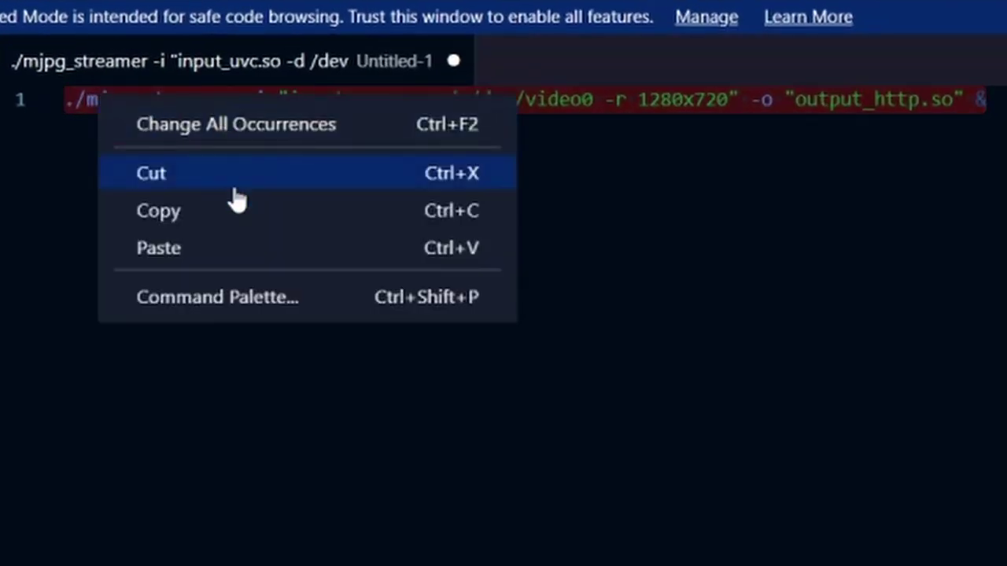
click(236, 224)
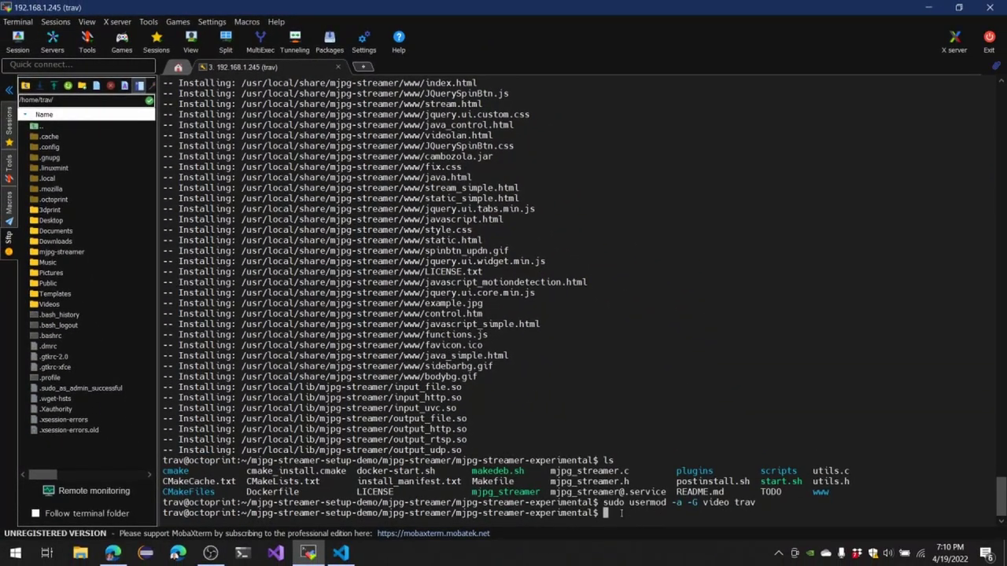
right_click(621, 512)
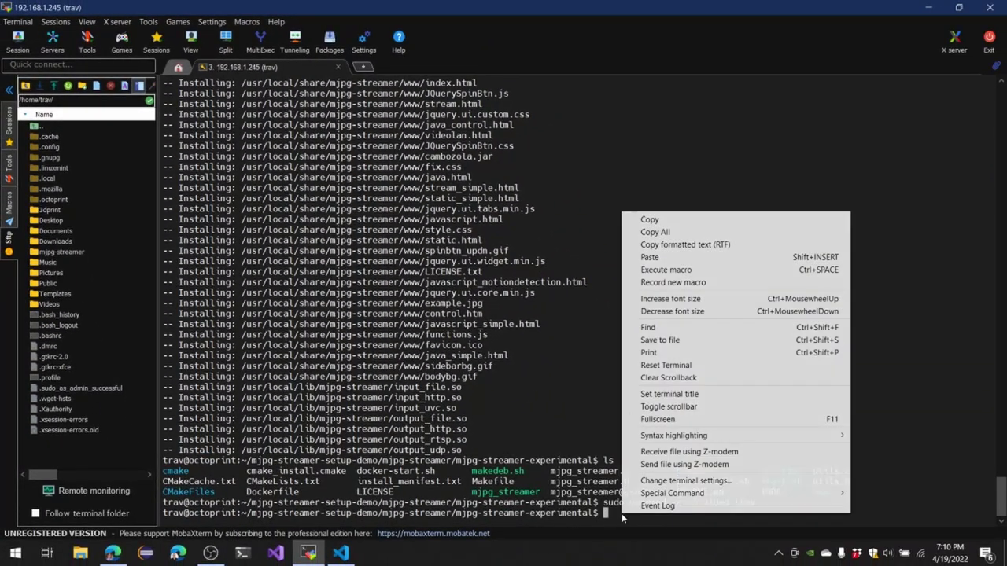
click(714, 356)
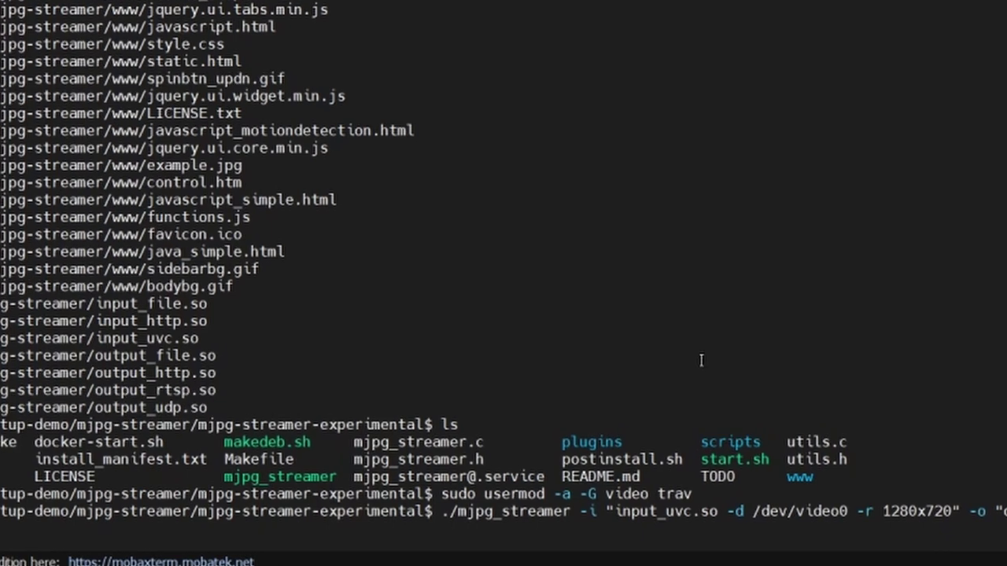
Move the cursor back through the pasted command to its start and examine the ./mjpg_streamer executable call and the -i input option.
key(Left)
key(Left)
key(Left)
key(Left)
key(Left)
key(Left)
key(Left)
key(Left)
key(Left)
key(Left)
key(Left)
key(Left)
key(Left)
key(Left)
key(Left)
key(Left)
key(Left)
key(Left)
key(Left)
key(Left)
key(Left)
key(Left)
key(Left)
key(Left)
key(Left)
key(Left)
key(Left)
key(Left)
key(Left)
key(Left)
key(Left)
key(Left)
key(Left)
key(Left)
key(Left)
key(Left)
key(Right)
key(Right)
key(Right)
key(Left)
key(Left)
key(Left)
key(Right)
key(Right)
key(Right)
key(Right)
key(Right)
key(Right)
key(Right)
key(Right)
key(Right)
key(Right)
key(Right)
key(Right)
key(Right)
key(Right)
key(Right)
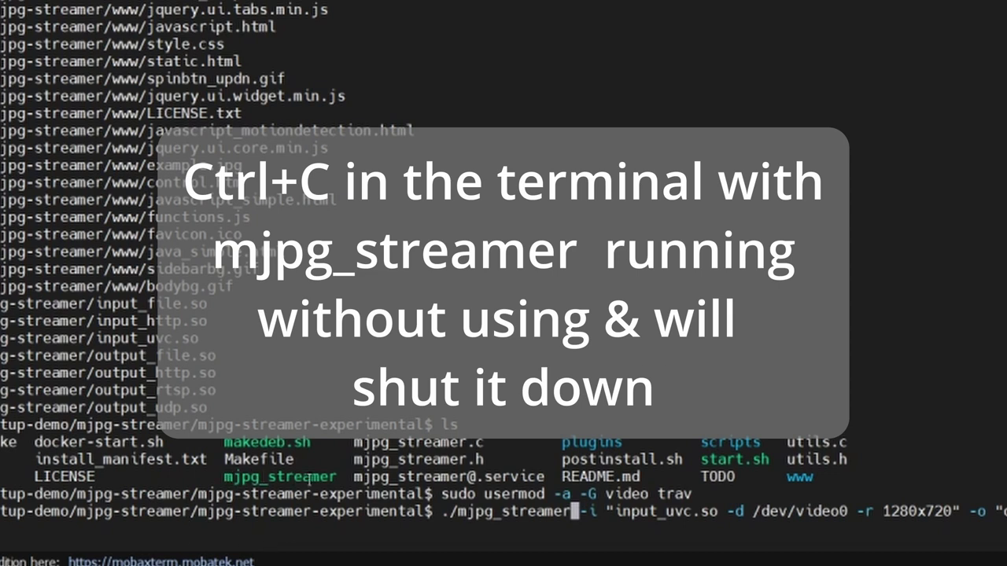
key(Right)
key(Right)
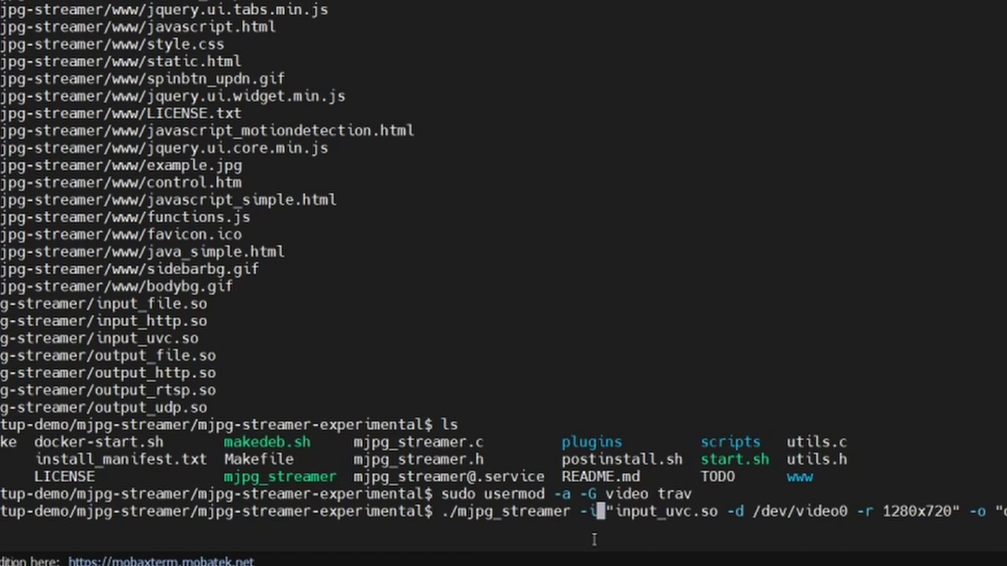
Move the cursor through the quoted -i parameters and examine the input_uvc.so plugin, the -d /dev/video0 device and the -r 1280x720 resolution.
key(Left)
key(Right)
key(Right)
key(Right)
key(Right)
key(Right)
key(Right)
key(Right)
key(Right)
key(Right)
key(Right)
key(Right)
key(Right)
key(Right)
key(Right)
key(Right)
key(Right)
key(Right)
key(Right)
key(Right)
key(Right)
key(Right)
key(Right)
key(Right)
key(Right)
key(Right)
key(Right)
key(Right)
key(Right)
key(Right)
key(Right)
key(Right)
key(Right)
key(Right)
key(Right)
key(Right)
key(Right)
key(Right)
key(Left)
key(Left)
key(Left)
key(Left)
key(Left)
key(Left)
key(Left)
key(Left)
key(Left)
key(Left)
key(Left)
key(Left)
key(Left)
key(Left)
key(Left)
key(Left)
key(Left)
key(Left)
key(Left)
key(Left)
key(Left)
key(Left)
key(Left)
key(Left)
key(Left)
key(Left)
key(Left)
key(Left)
key(Left)
key(Left)
key(Left)
key(Left)
key(Left)
key(Left)
key(Left)
key(Left)
key(Right)
key(Right)
key(Right)
key(Right)
key(Right)
key(Right)
key(Right)
key(Right)
key(Right)
key(Right)
key(Right)
key(Right)
key(Right)
key(Right)
key(Right)
key(Right)
key(Right)
key(Right)
key(Right)
key(Right)
key(Right)
key(Right)
key(Right)
key(Right)
key(Right)
key(Right)
key(Right)
key(Right)
key(Right)
key(Right)
key(Right)
key(Right)
key(Right)
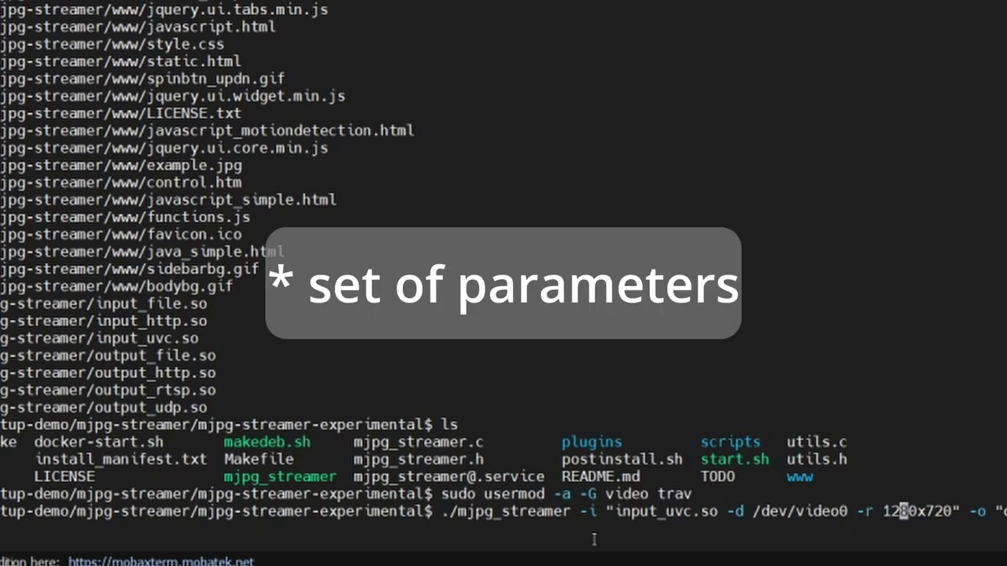
key(Right)
key(Right)
key(Right)
key(Right)
key(Right)
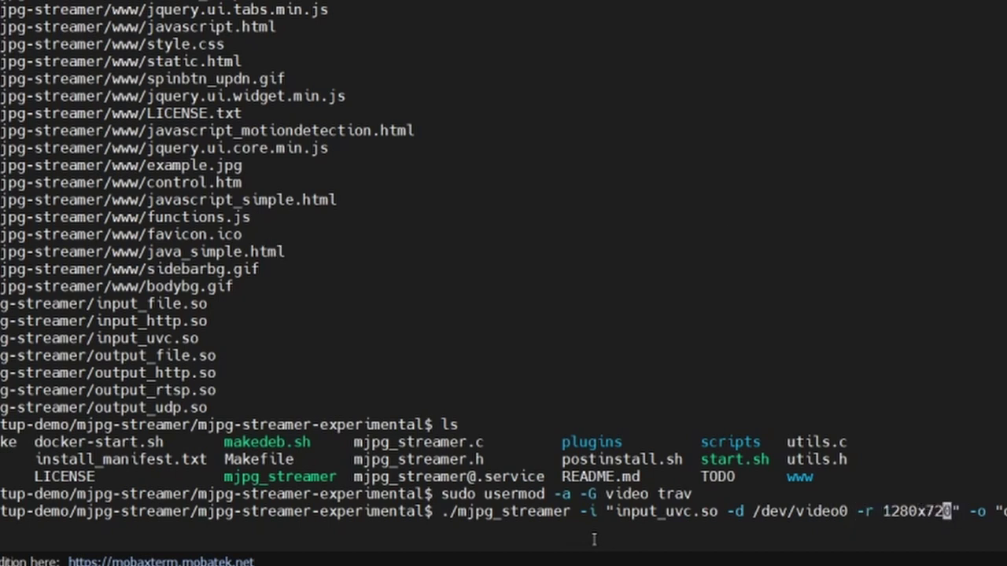
Move the cursor back and forth between the /dev/video0 device path and the -r 1280x720 option, examining the webcam input settings.
key(Left)
key(Left)
key(Left)
key(Left)
key(Left)
key(Left)
key(Left)
key(Left)
key(Left)
key(Left)
key(Left)
key(Left)
key(Left)
key(Left)
key(Left)
key(Left)
key(Left)
key(Left)
key(Left)
key(Left)
key(Left)
key(Left)
key(Right)
key(Right)
key(Right)
key(Right)
key(Right)
key(Right)
key(Right)
key(Right)
key(Right)
key(Right)
key(Right)
key(Right)
key(Left)
key(Left)
key(Left)
key(Left)
key(Left)
key(Left)
key(Left)
key(Left)
key(Left)
key(Left)
key(Left)
key(Left)
key(Right)
key(Right)
key(Right)
key(Right)
key(Right)
key(Right)
key(Right)
key(Right)
key(Right)
key(Right)
key(Right)
key(Right)
key(Right)
key(Right)
key(Left)
key(Left)
key(Left)
key(Left)
key(Left)
key(Left)
key(Left)
key(Left)
key(Left)
key(Left)
key(Left)
key(Left)
key(Left)
key(Left)
key(Right)
key(Right)
key(Right)
key(Right)
key(Right)
key(Right)
key(Right)
key(Right)
key(Right)
key(Right)
key(Right)
key(Right)
key(Right)
key(Right)
key(Right)
key(Right)
key(Right)
key(Right)
key(Right)
key(Right)
key(Right)
key(Right)
key(Right)
key(Right)
key(Right)
Move the cursor through the rest of the command and examine the -o option with its output_http.so plugin, ending after the closing quote.
key(Left)
key(Left)
key(Right)
key(Right)
key(Right)
key(Right)
key(Left)
key(Right)
key(Right)
key(Left)
key(Left)
key(Right)
key(Right)
key(Right)
key(Right)
key(Right)
key(Left)
key(Left)
key(Left)
key(Left)
key(Left)
key(Right)
key(Right)
key(Right)
key(Right)
key(Left)
key(Left)
key(Right)
key(Right)
key(Right)
key(Right)
key(Right)
key(Right)
key(Right)
key(Right)
key(Right)
key(Right)
key(Right)
key(Left)
key(Left)
key(Left)
key(Left)
key(Left)
key(Left)
key(Left)
key(Left)
key(Right)
key(Right)
key(Right)
key(Right)
key(Right)
key(Right)
key(Right)
key(Right)
key(Right)
key(Right)
key(Right)
key(Right)
key(Right)
key(Left)
key(Left)
key(Left)
key(Left)
key(Left)
key(Left)
key(Left)
key(Left)
key(Left)
key(Left)
key(Left)
key(Left)
key(Left)
key(Left)
key(Left)
key(Left)
key(Left)
key(Left)
key(Left)
key(Left)
key(Left)
key(Left)
key(Left)
key(Left)
key(Left)
key(Left)
key(Left)
key(Left)
key(Left)
key(Left)
key(Left)
key(Left)
key(Left)
key(Left)
key(Left)
key(Left)
key(Left)
key(Right)
key(Right)
key(Right)
key(Right)
key(Right)
key(Right)
key(Right)
key(Right)
key(Right)
key(Right)
key(Right)
key(Right)
key(Right)
key(Right)
key(Right)
key(Right)
key(Right)
key(Right)
key(Right)
key(Right)
key(Right)
key(Right)
key(Right)
key(Right)
key(Right)
key(Right)
key(Right)
key(Right)
key(Left)
key(Left)
key(Left)
key(Left)
key(Left)
key(Left)
key(Left)
key(Left)
key(Left)
key(Left)
key(Left)
key(Left)
key(Left)
key(Left)
key(Left)
key(Left)
key(Left)
key(Left)
key(Left)
key(Left)
key(Left)
key(Left)
key(Left)
key(Left)
key(Left)
key(Left)
key(Left)
key(Left)
key(Left)
key(Right)
key(Right)
key(Right)
key(Right)
key(Right)
key(Right)
key(Right)
key(Right)
key(Right)
key(Right)
key(Right)
key(Right)
key(Right)
key(Right)
key(Right)
key(Right)
key(Right)
key(Right)
key(Right)
key(Right)
key(Right)
key(Right)
key(Right)
key(Right)
key(Right)
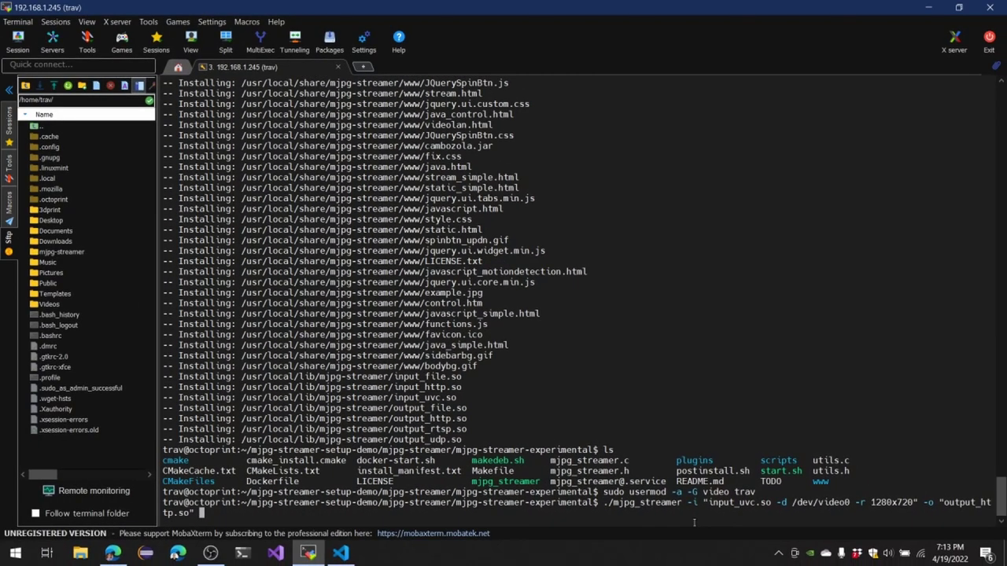
Try to launch mjpg_streamer as a background process by ending the pasted command with &, and recall the command from history.
text(&)
key(Return)
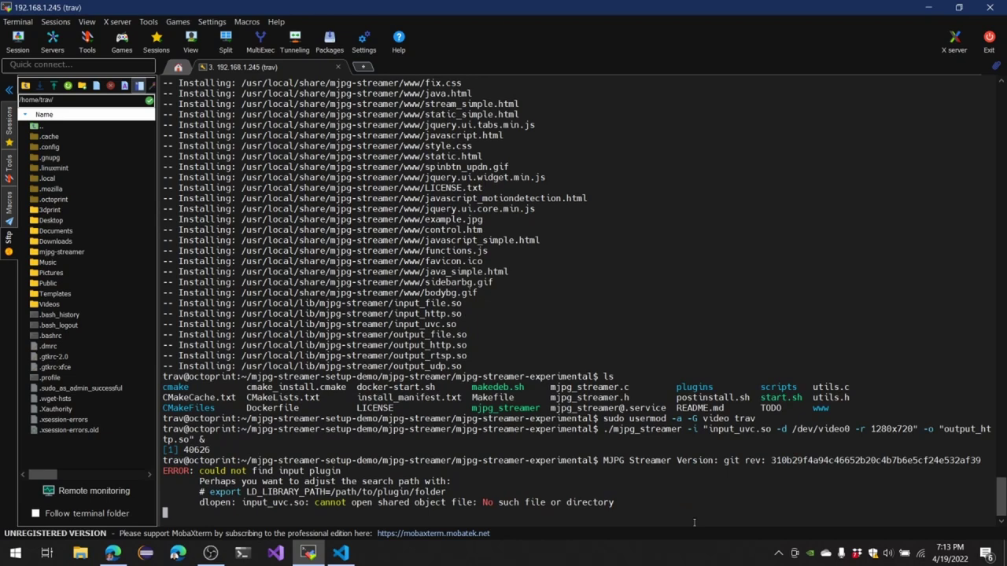
key(Up)
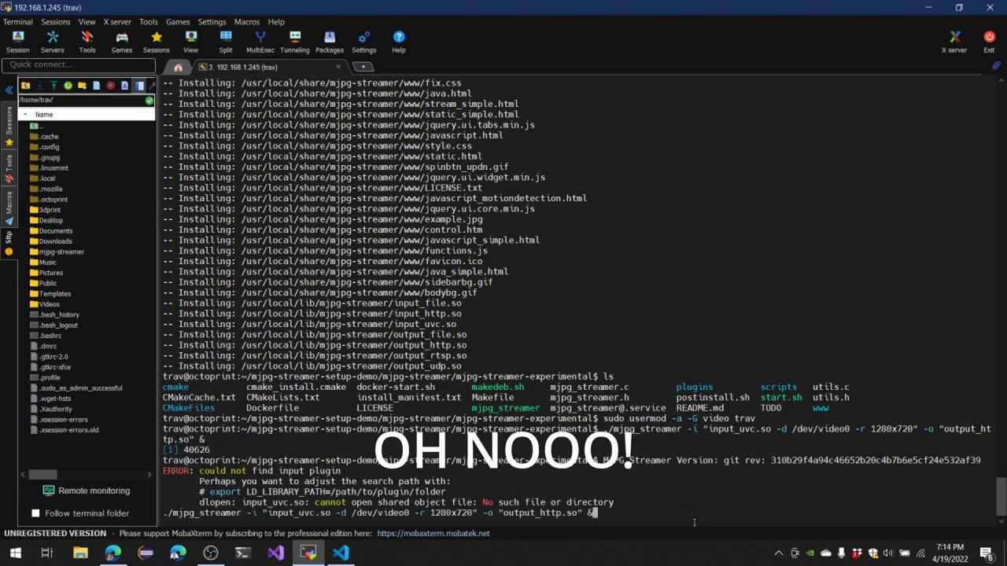
key(Up)
key(Down)
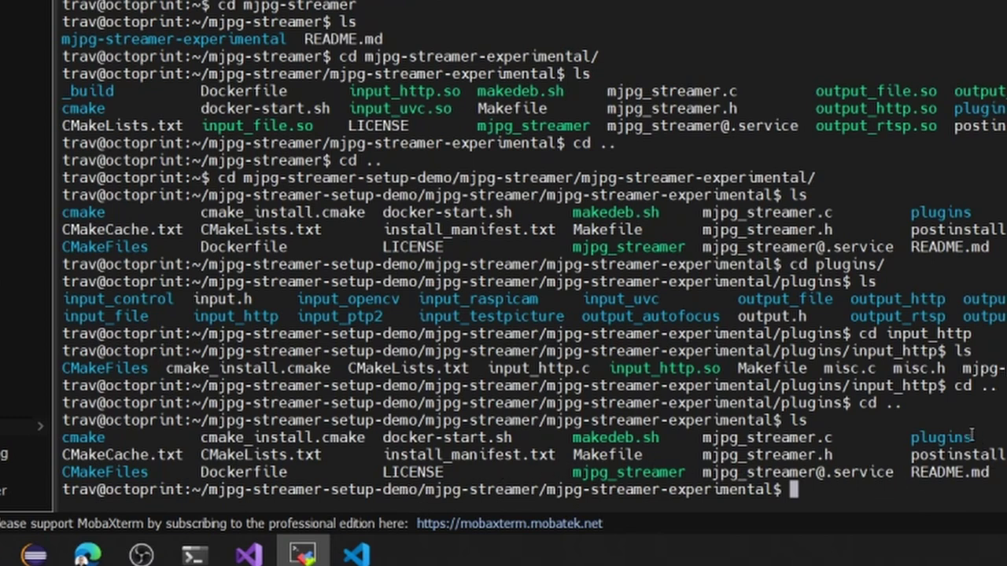
Examine the plugins directory entry in the file listing and the mjpg-streamer-setup-demo part of the prompt's path.
drag(973, 435, 903, 435)
drag(207, 489, 415, 489)
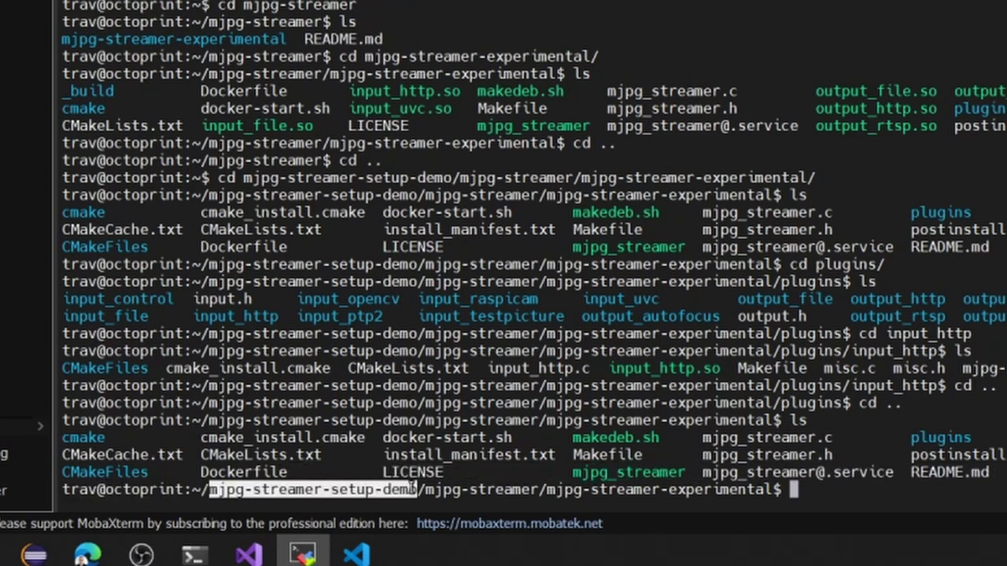
drag(781, 490, 979, 473)
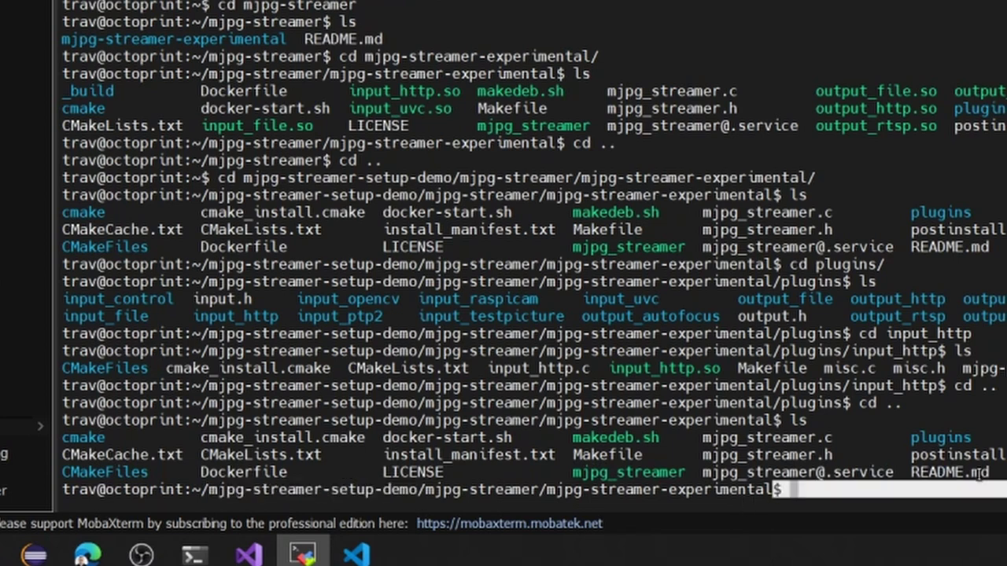
click(878, 501)
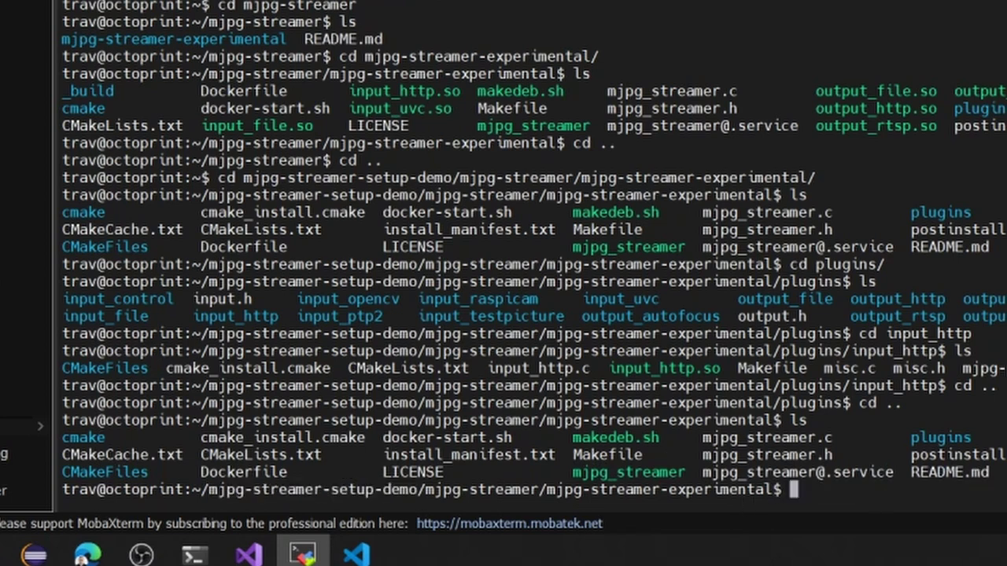
Change into the plugins directory of mjpg-streamer-experimental and list its contents.
text(cd plug)
key(Tab)
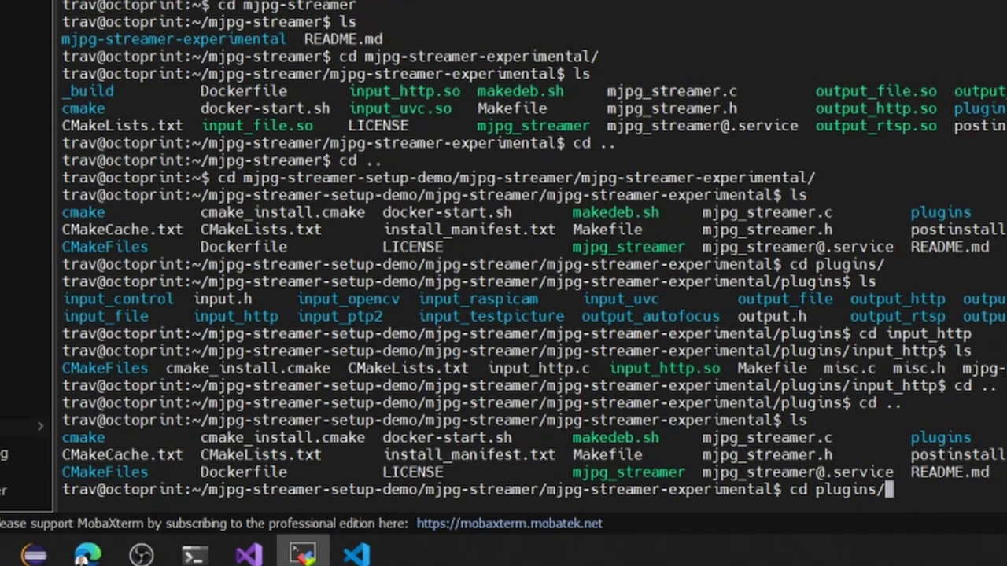
key(Return)
text(ls)
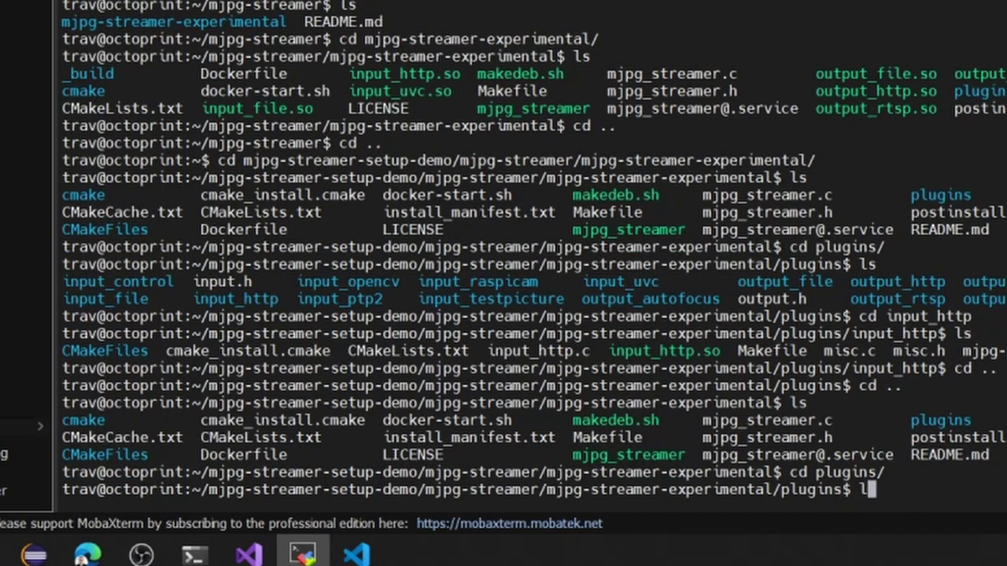
key(Return)
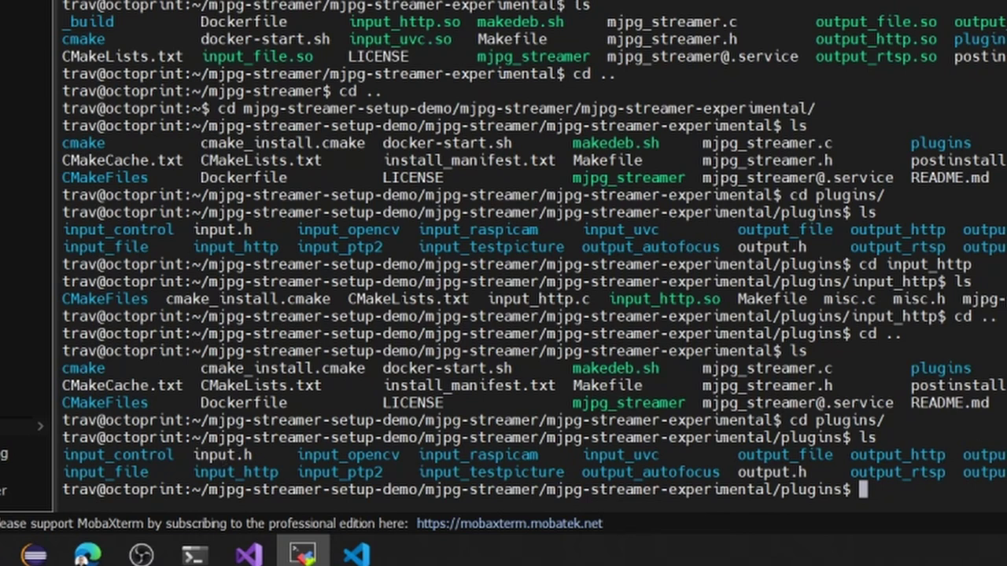
text(cd out)
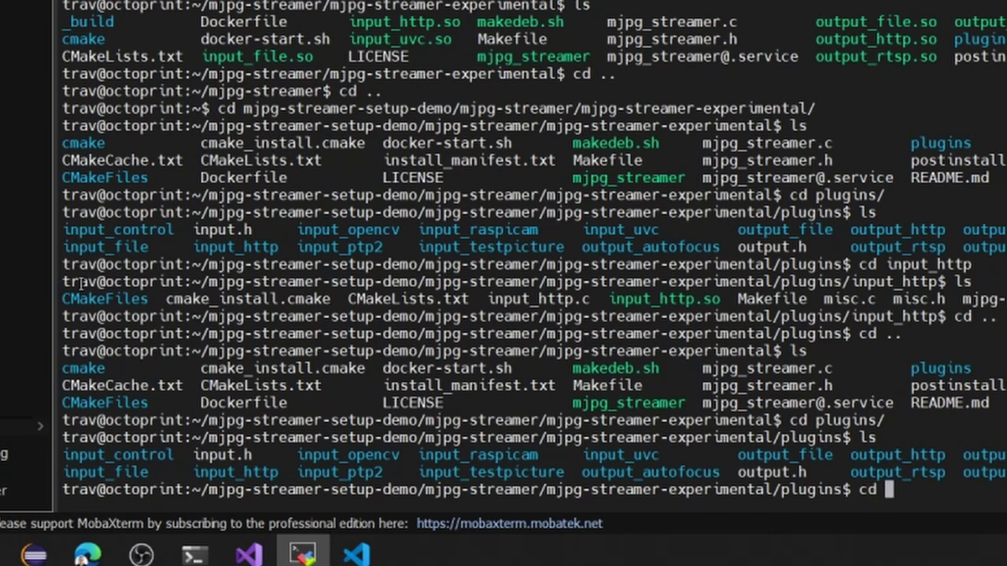
text(put_)
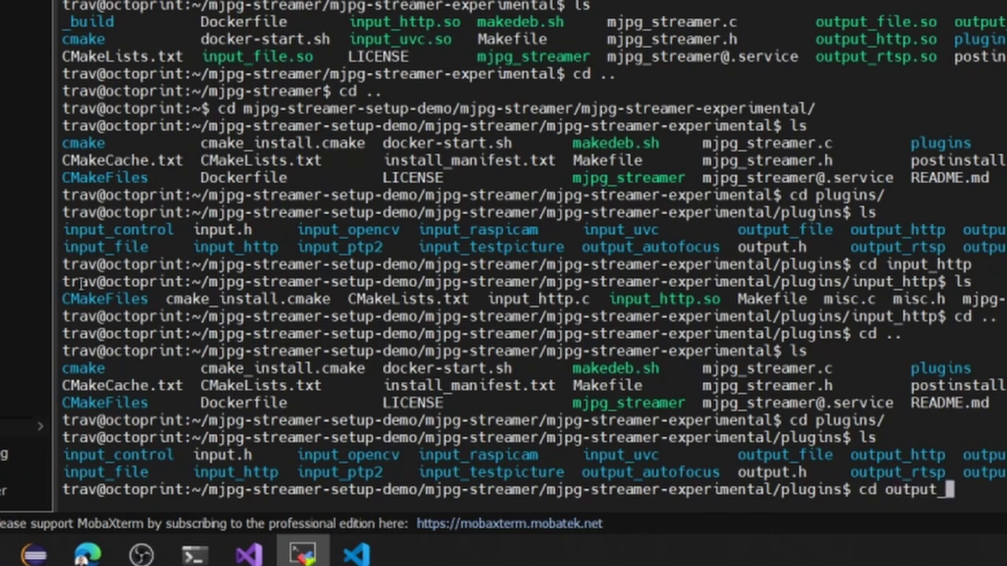
text(uv)
key(BackSpace)
key(BackSpace)
key(BackSpace)
key(BackSpace)
key(BackSpace)
key(BackSpace)
key(BackSpace)
key(BackSpace)
key(BackSpace)
key(BackSpace)
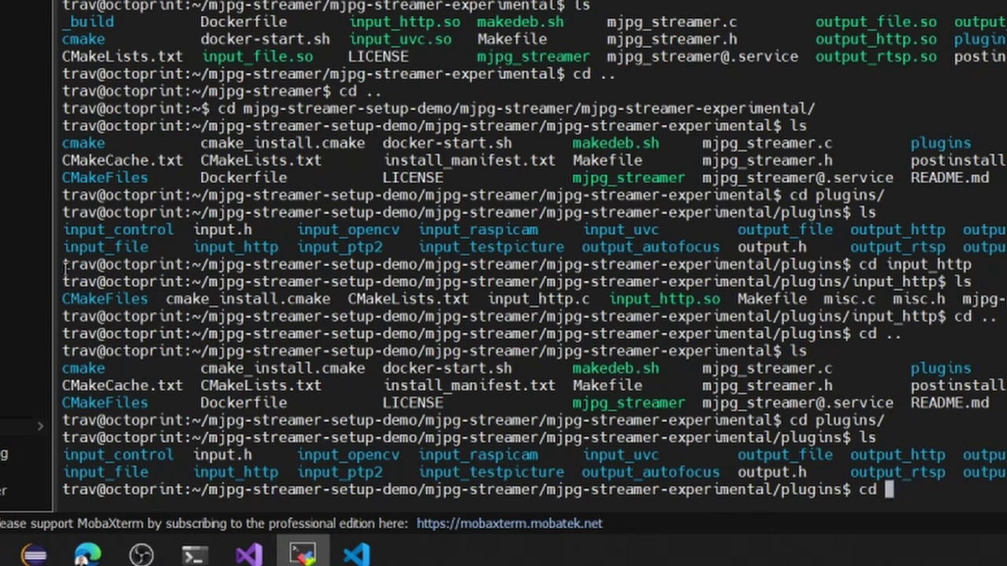
Change into the input_uvc plugin directory and list its files.
text(input_u)
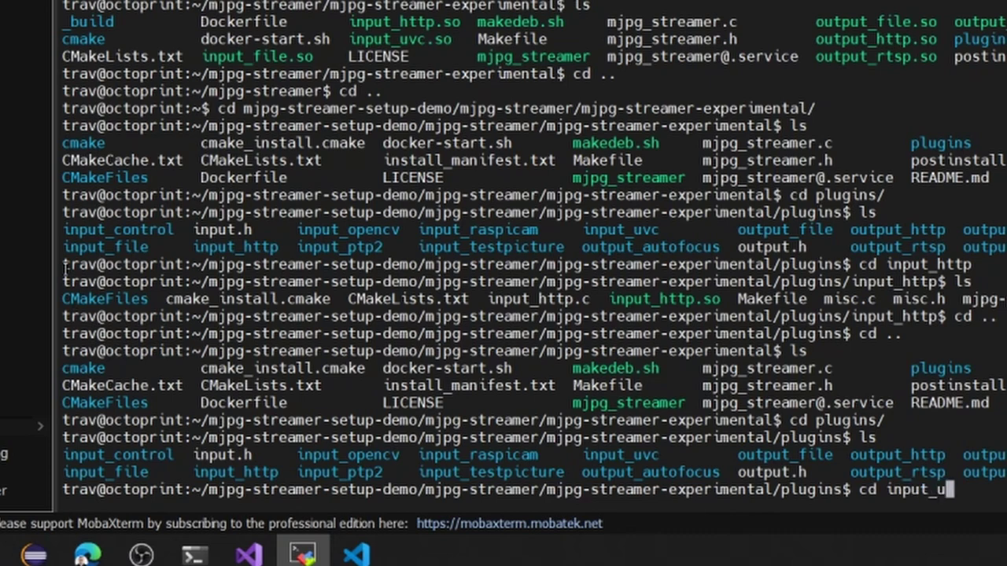
key(Tab)
key(Return)
text(ls)
key(Return)
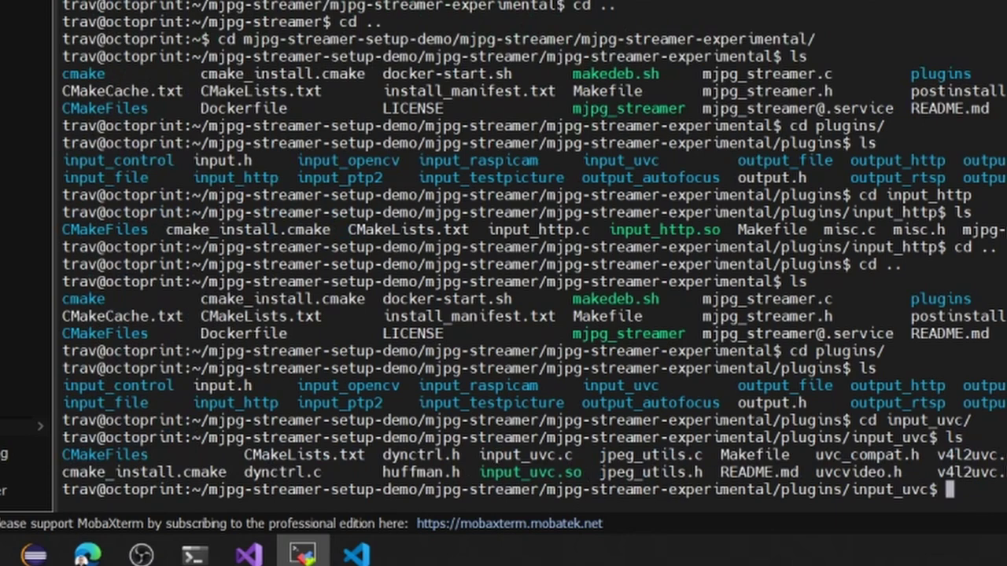
Copy input_uvc.so into the mjpg-streamer-experimental directory with sudo cp, then return to that directory and list its files.
text(sudo cp)
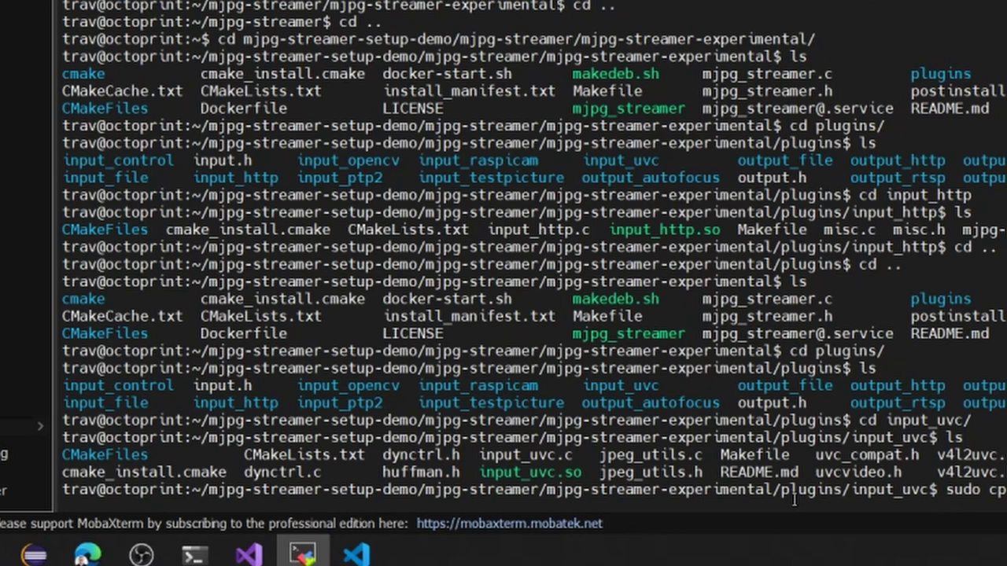
key(Return)
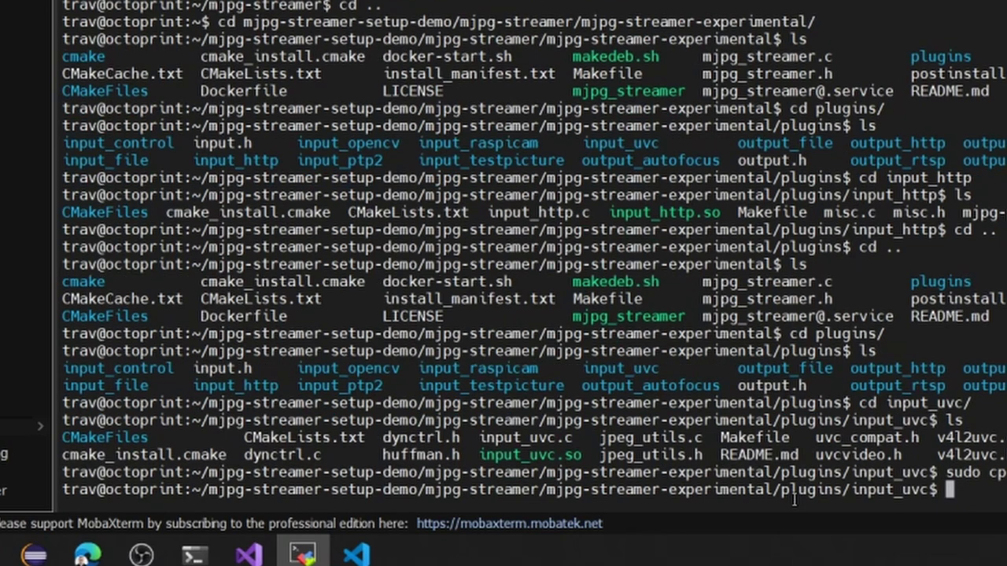
text(cd ../.)
key(Return)
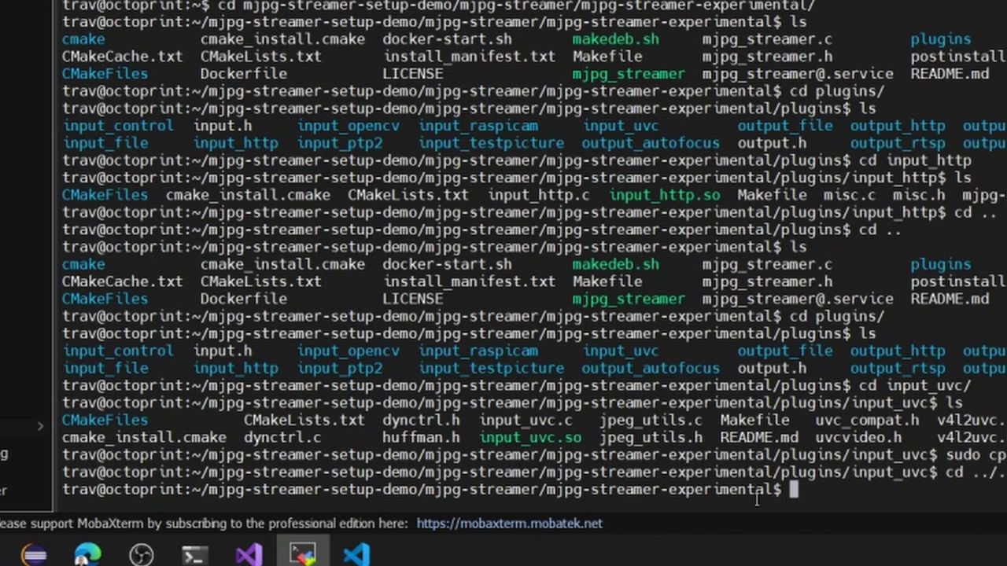
text(ls)
key(Return)
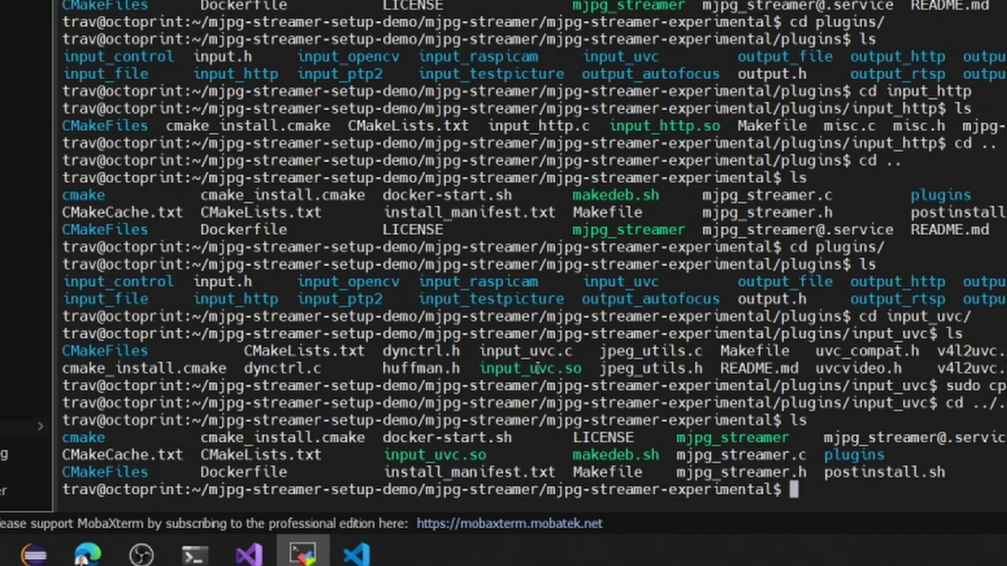
Go back into the plugins directory and list the available plugin folders.
text(cd plugins/)
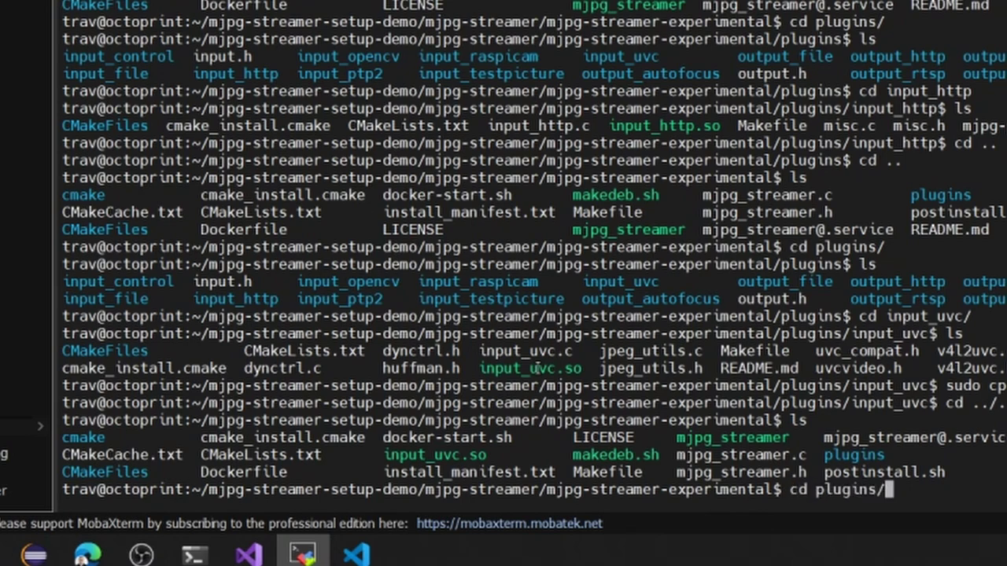
key(Return)
text(ls)
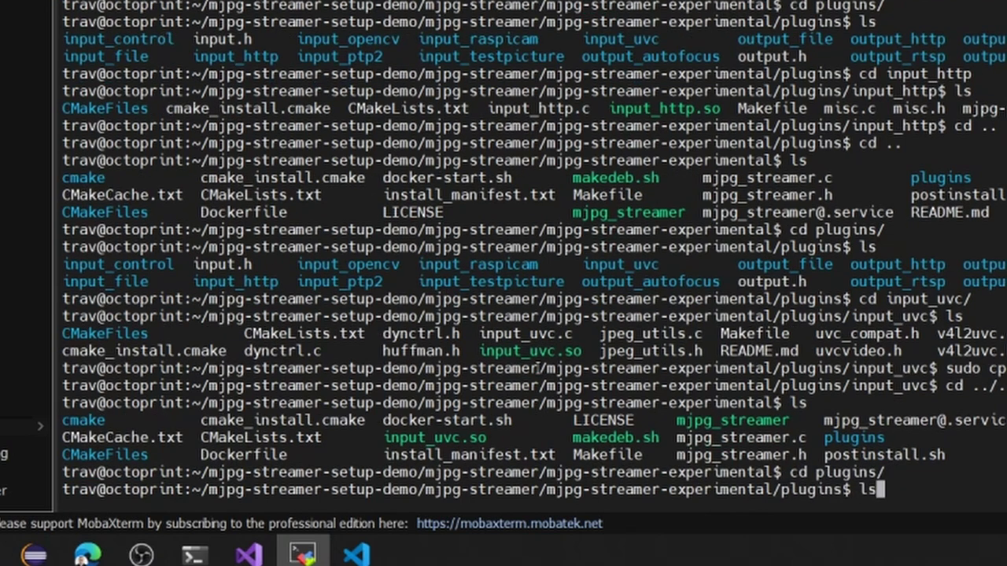
key(Return)
Change into the output_http plugin directory and list its files.
text(cd )
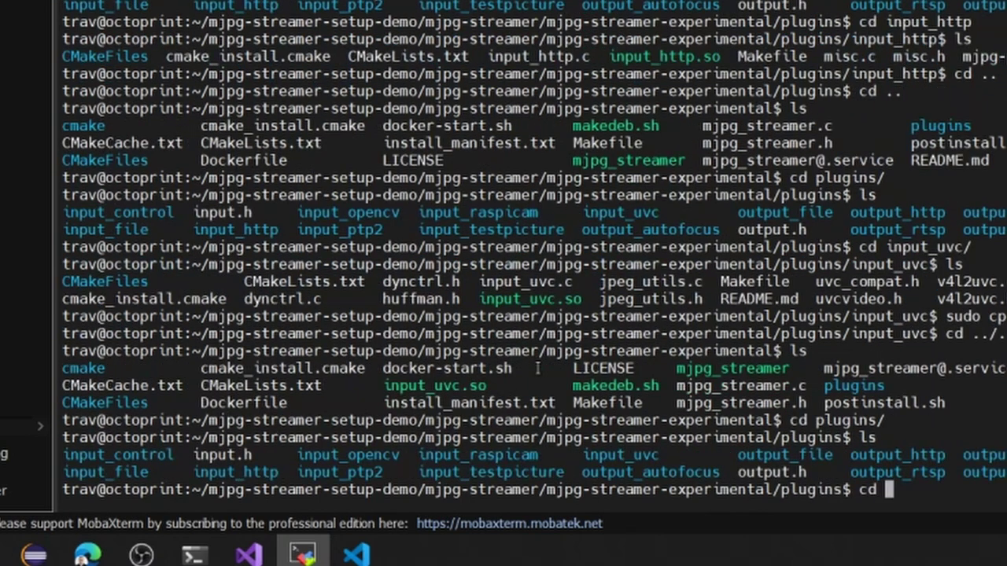
text(out)
key(Tab)
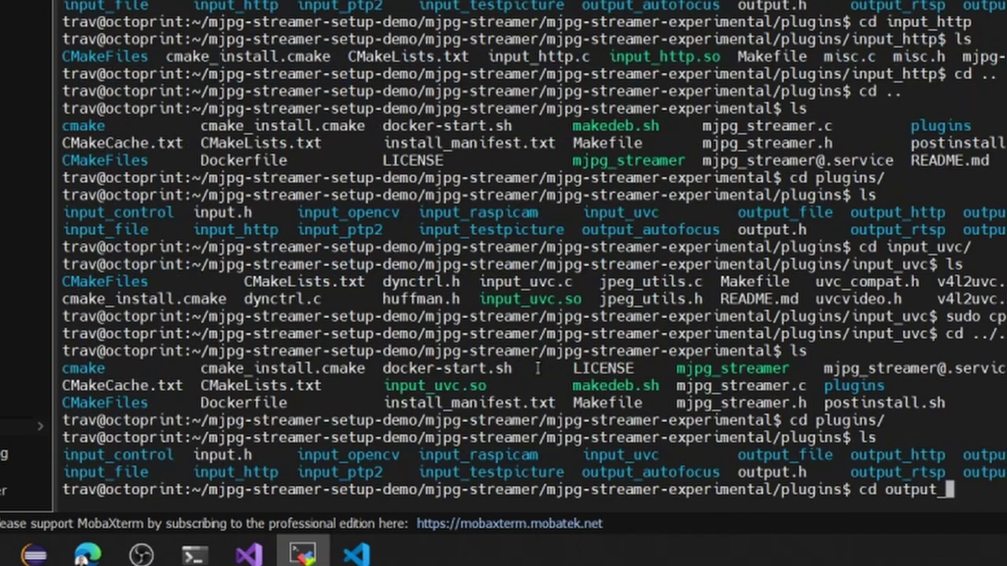
text(h)
key(Tab)
key(Return)
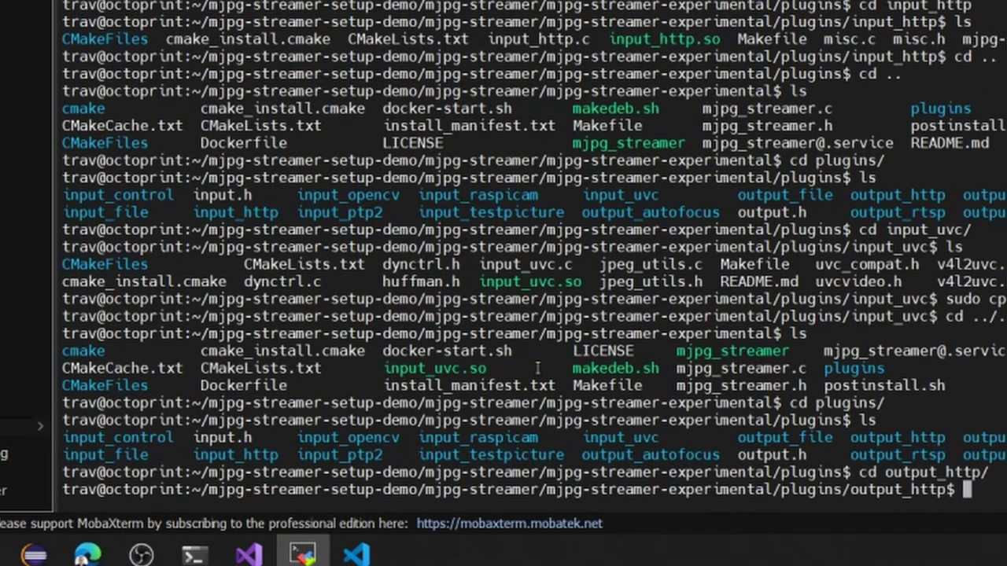
text(ls)
key(Return)
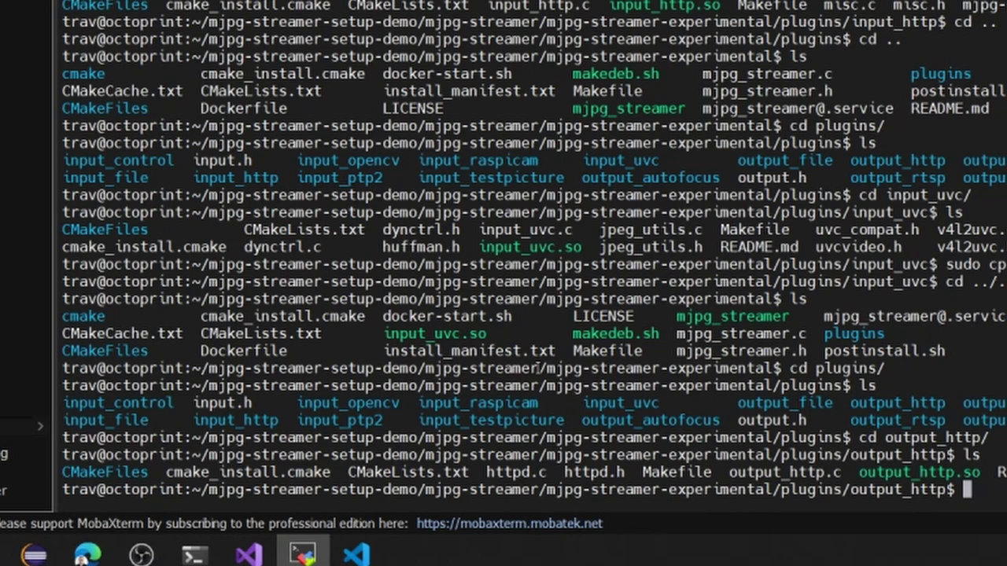
Copy output_http.so into the mjpg-streamer-experimental directory with cp, then return to that directory and list its files.
text(cp ou)
key(Return)
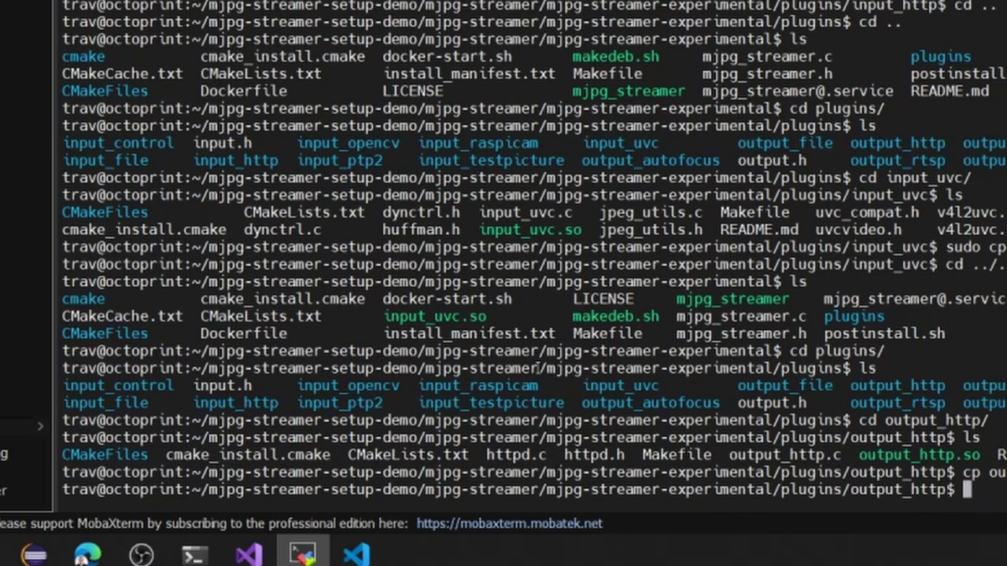
text(cd ../..)
key(Return)
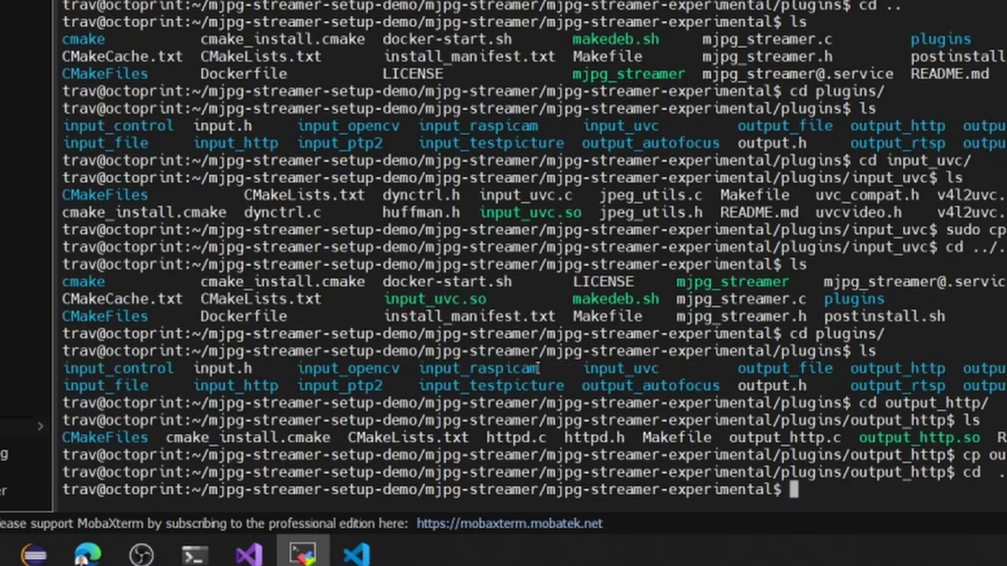
text(ls)
key(Return)
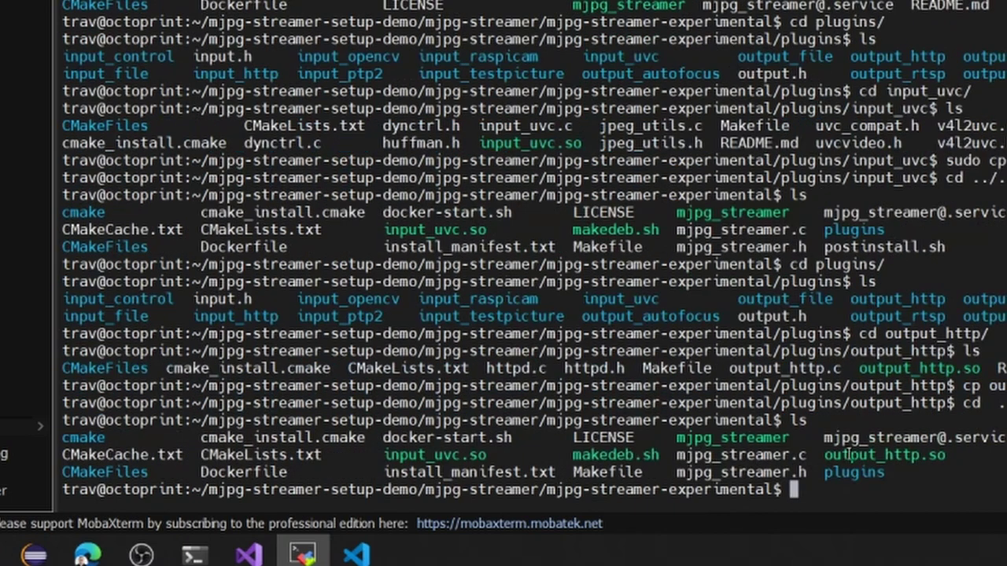
Check the copied output_http.so and input_uvc.so files in the mjpg-streamer-experimental listing.
double_click(896, 460)
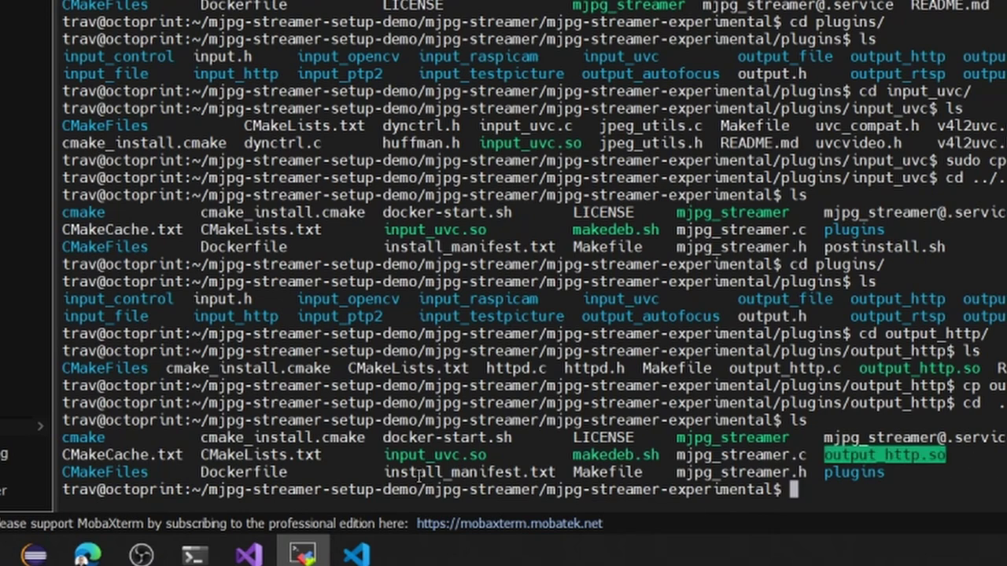
double_click(446, 455)
click(445, 454)
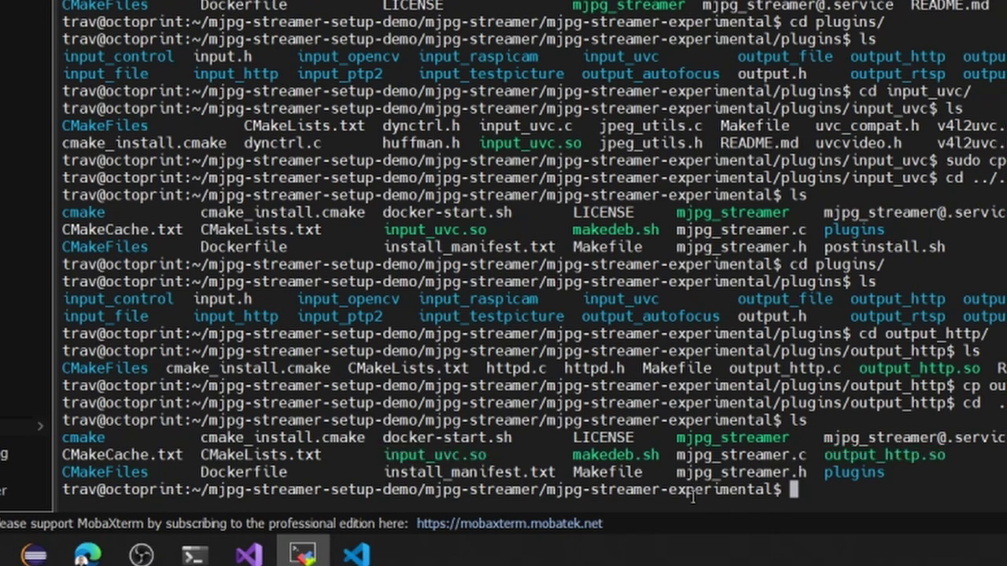
Recall the ./mjpg_streamer command without the trailing & from history and run it with input_uvc.so on /dev/video0 at 1280x720 and output_http.so.
key(Up)
key(Up)
key(Up)
key(Down)
key(Down)
key(Up)
key(Up)
key(Up)
key(Up)
key(Up)
key(Up)
key(Up)
key(Up)
key(Up)
key(Down)
key(Down)
key(Down)
key(Down)
key(Down)
key(Down)
key(Down)
key(Down)
key(Down)
key(Up)
key(Down)
key(Up)
key(Up)
key(Up)
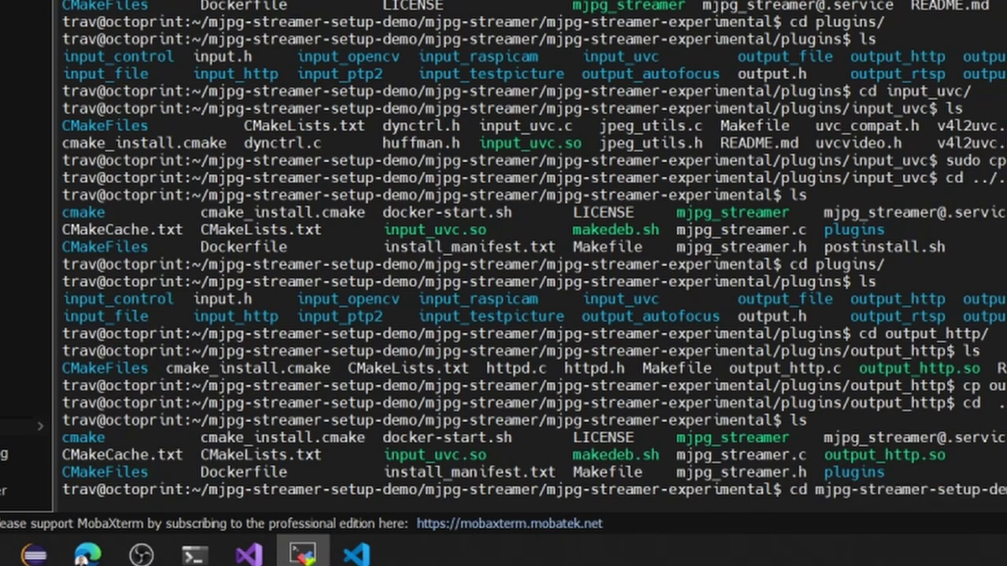
key(Down)
key(Down)
key(Up)
key(Up)
key(Up)
key(Up)
key(Down)
key(Down)
key(Up)
key(Up)
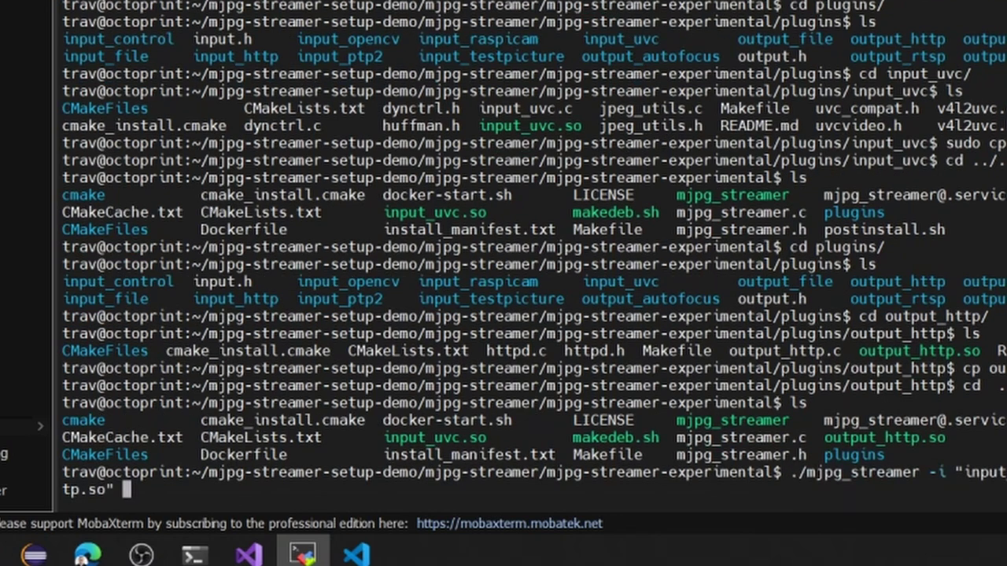
key(Return)
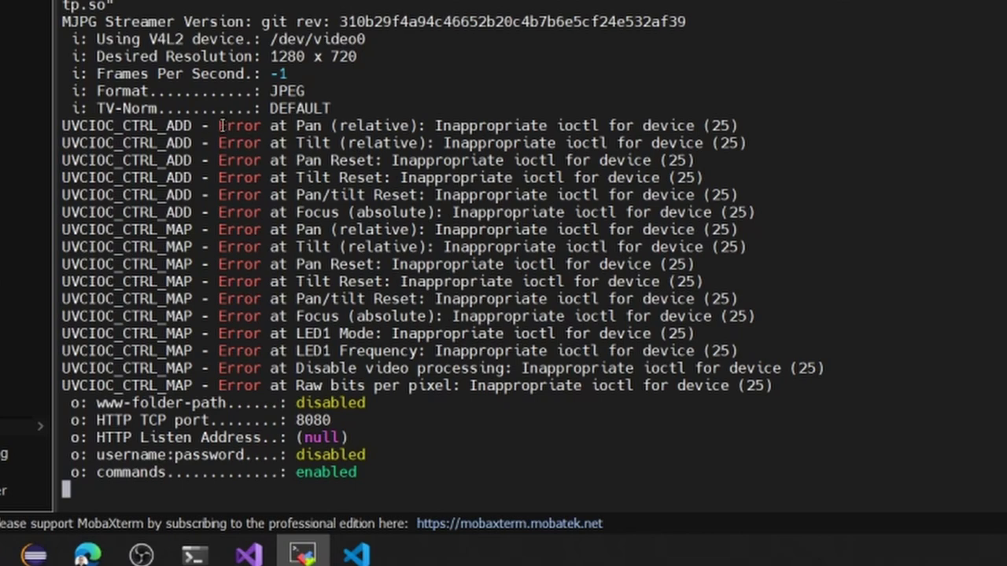
Examine the UVCIOC_CTRL_ADD and UVCIOC_CTRL_MAP error lines and the HTTP TCP port in the mjpg_streamer output.
drag(222, 126, 243, 248)
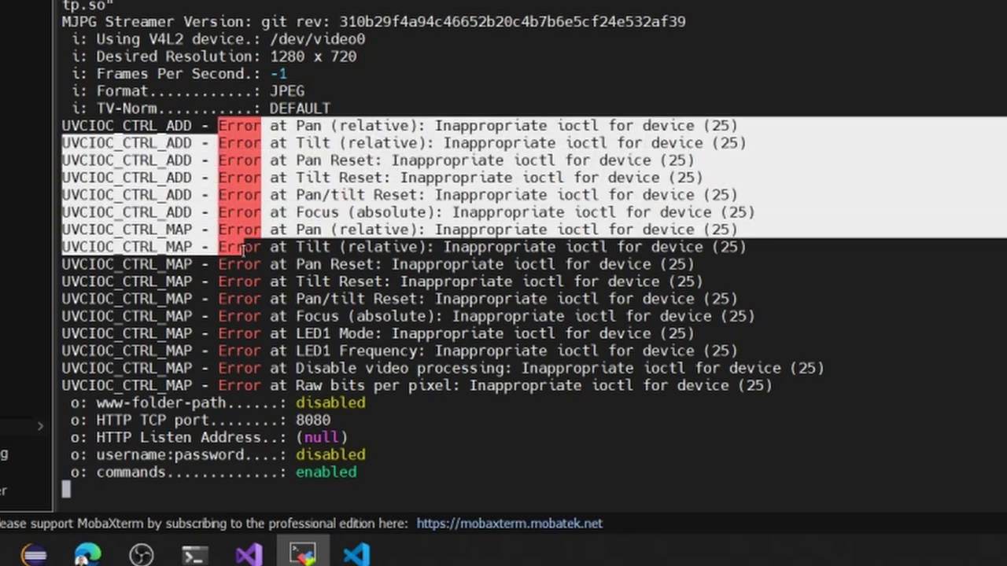
click(244, 248)
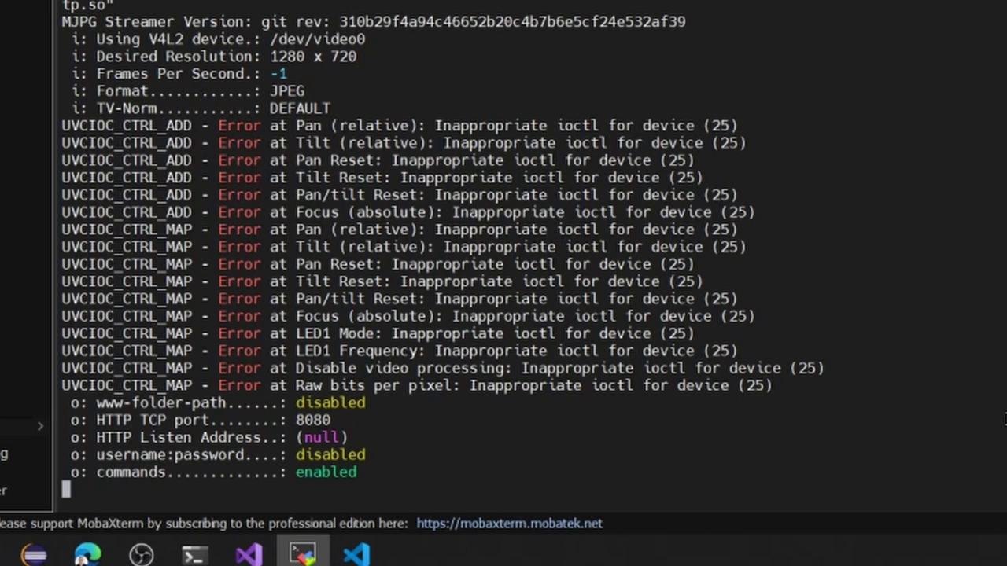
drag(791, 390, 554, 327)
click(553, 327)
drag(296, 421, 330, 421)
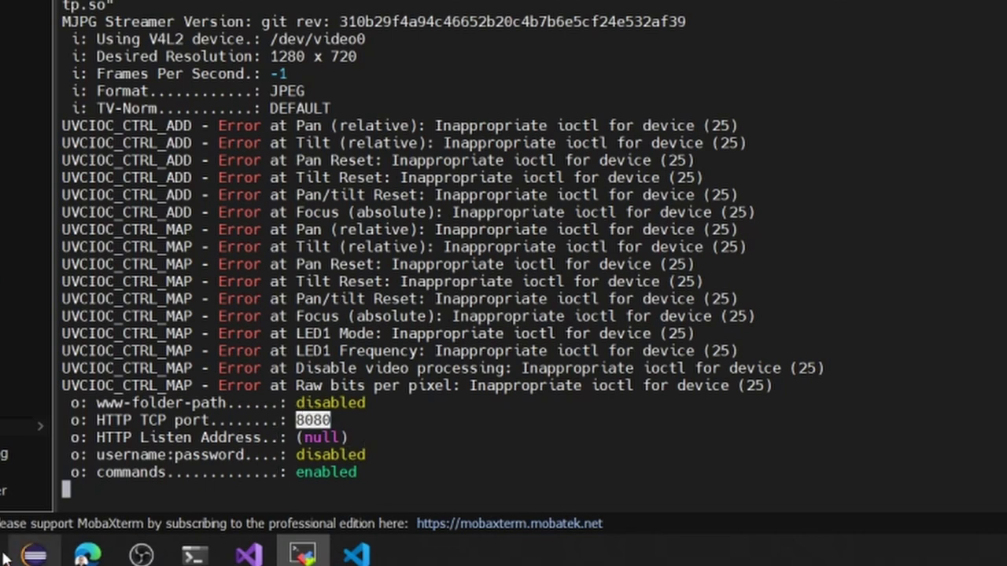
Check the V4L2 device line in the mjpg_streamer output and switch to the browser's OctoPrint page to view the webcam stream.
mouse_move(15, 555)
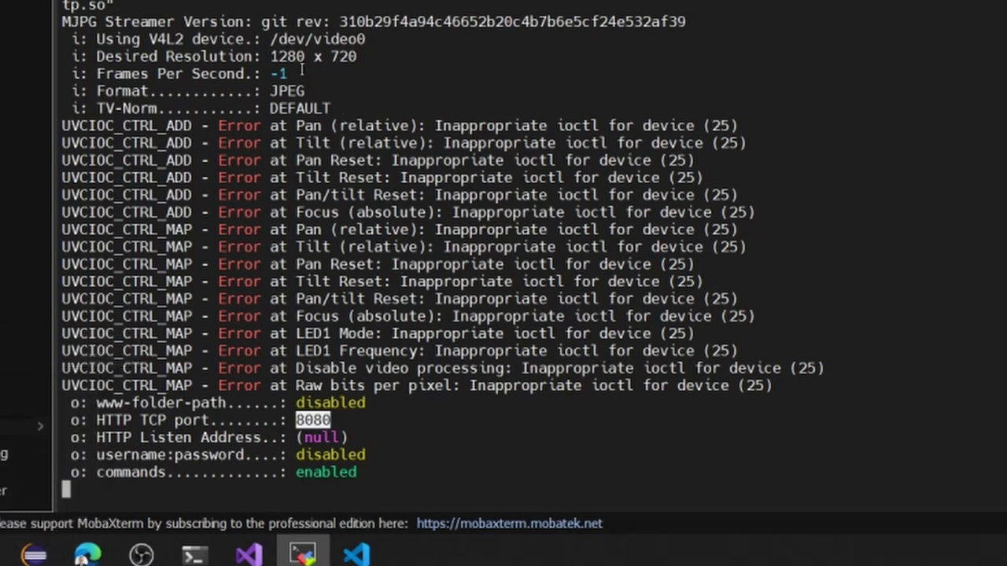
drag(273, 38, 372, 38)
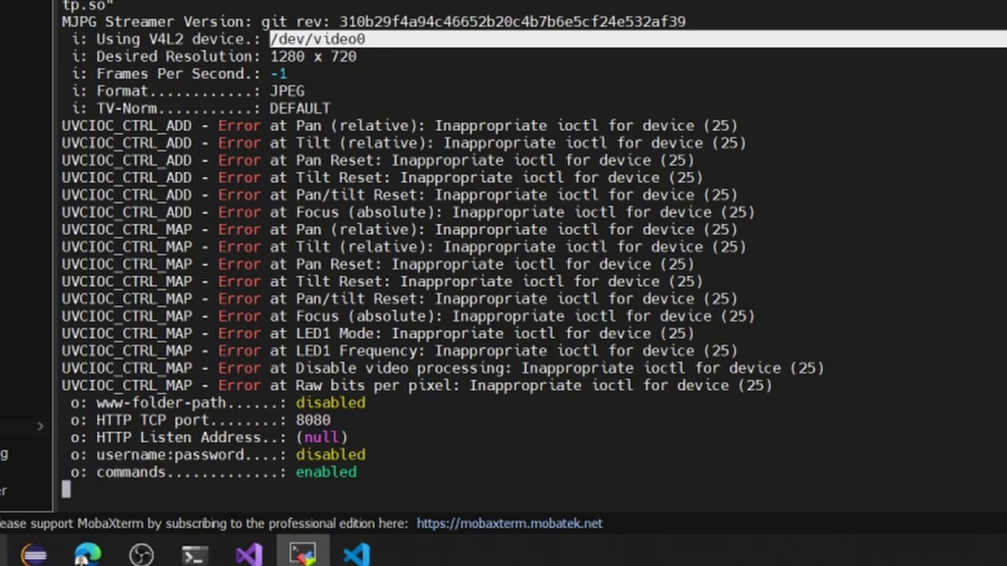
drag(412, 39, 342, 40)
click(279, 36)
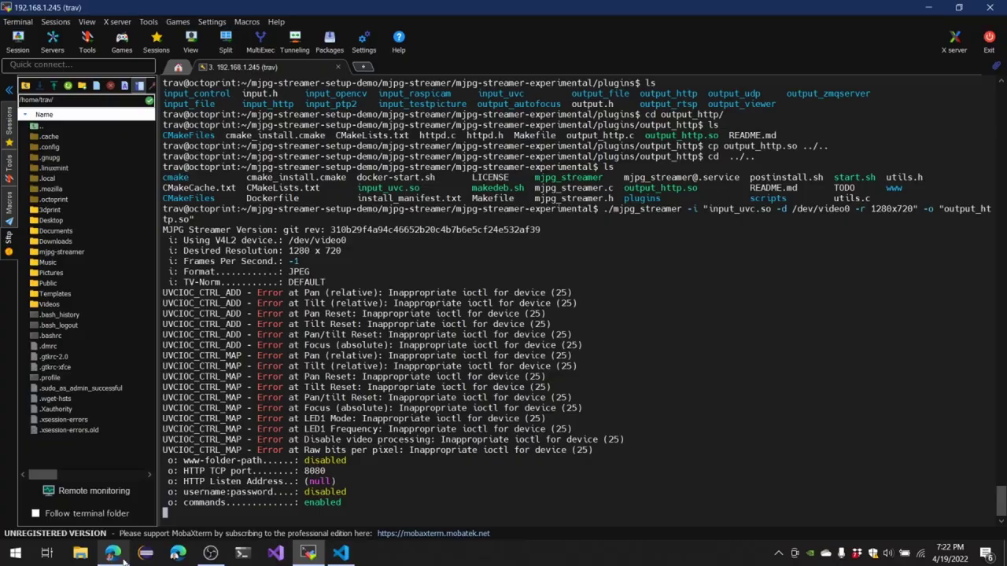
click(123, 560)
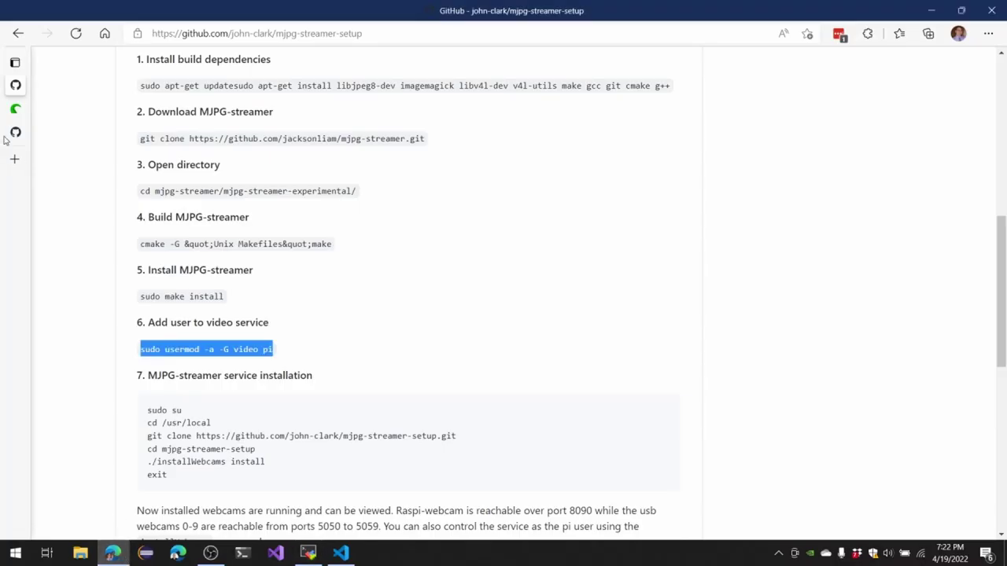
click(15, 109)
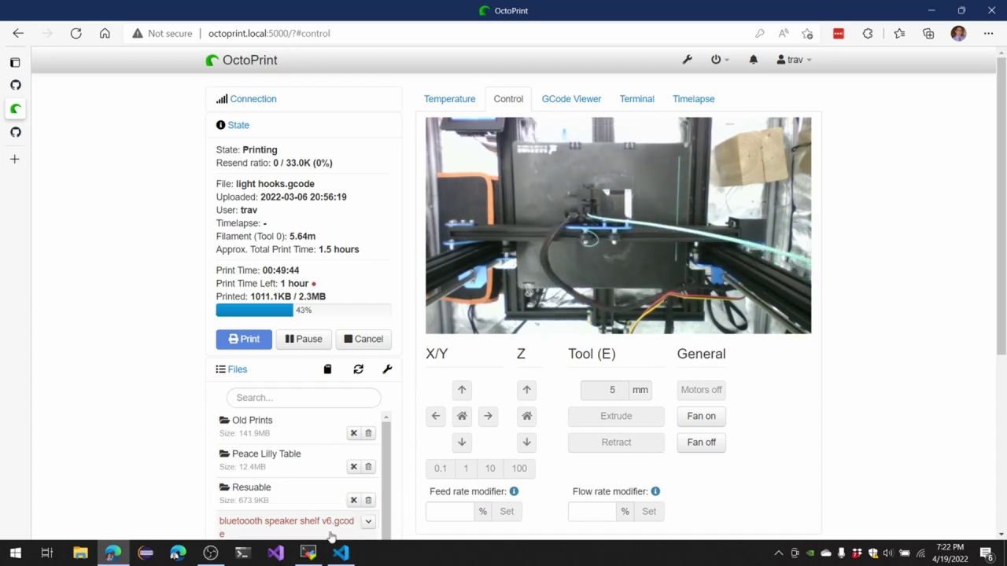
Switch to MobaXterm and review input_uvc.so, output_http.so and the plugins directory in the listing, plus the input_raspicam plugin.
click(308, 553)
scroll(396, 269, up, 3)
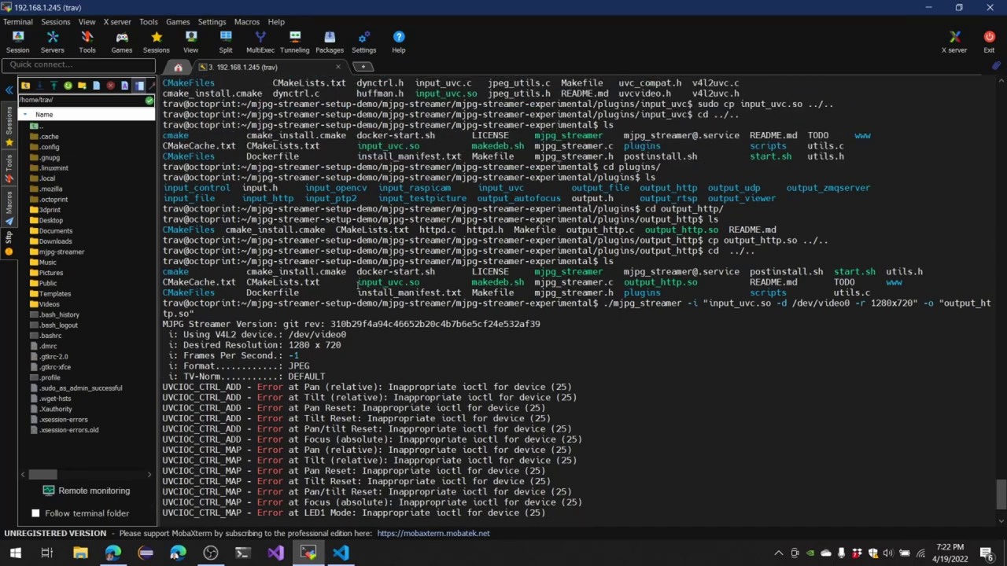
drag(359, 282, 422, 281)
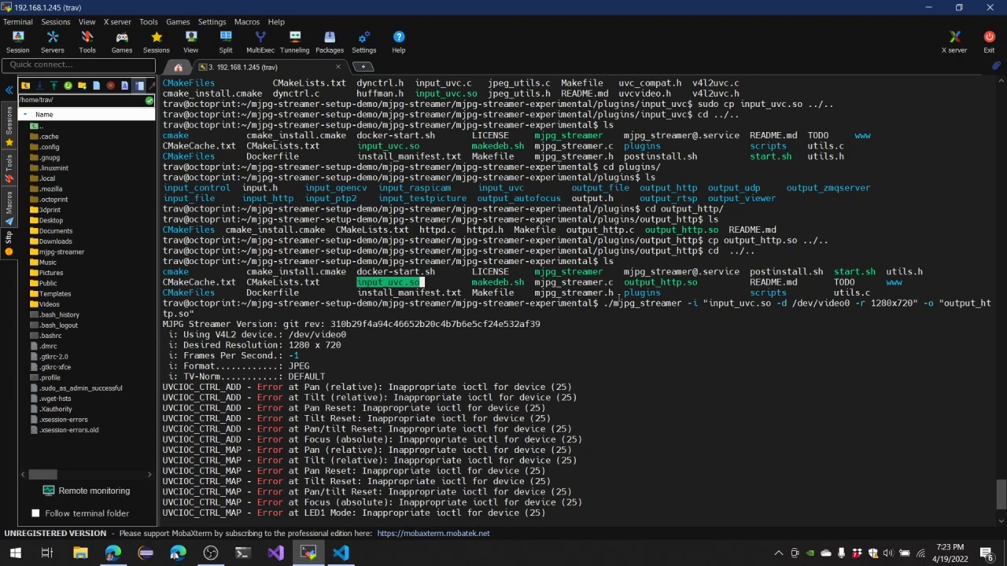
double_click(642, 292)
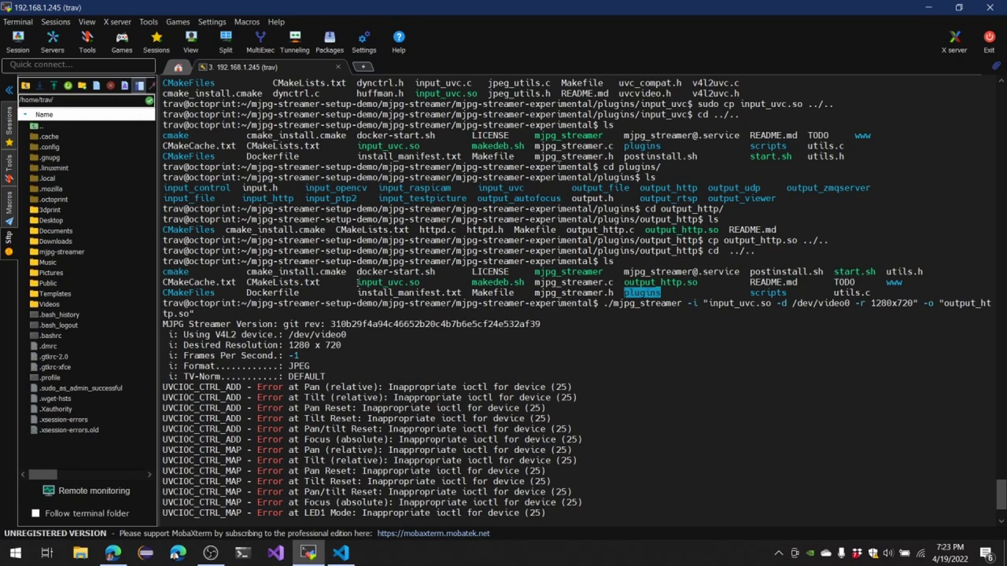
drag(358, 282, 427, 281)
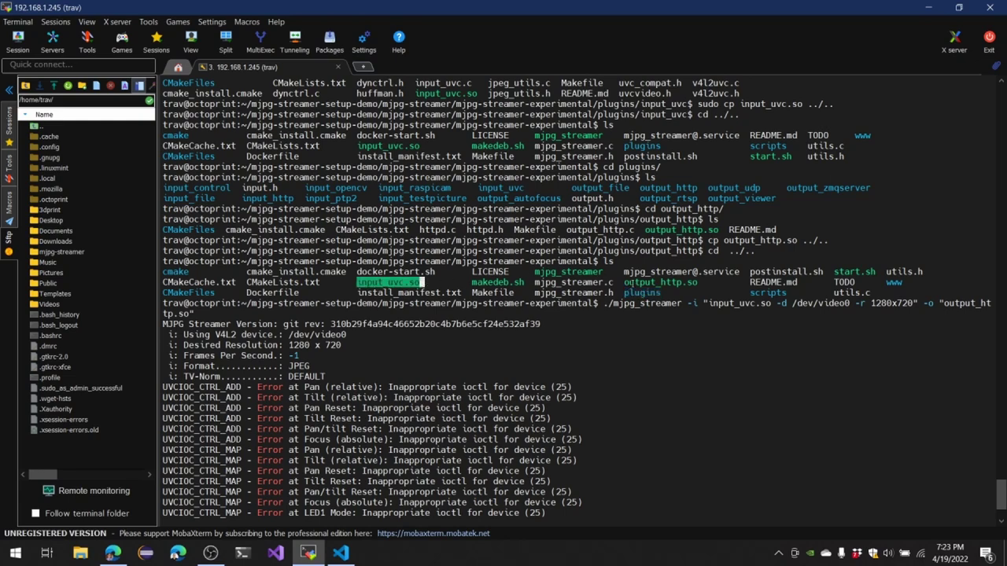
drag(622, 281, 696, 282)
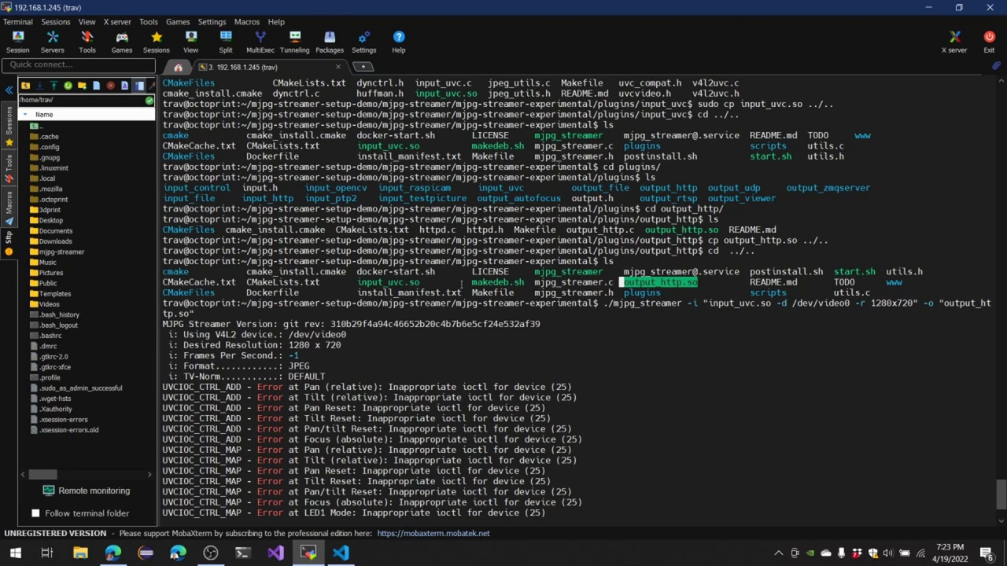
drag(410, 189, 454, 189)
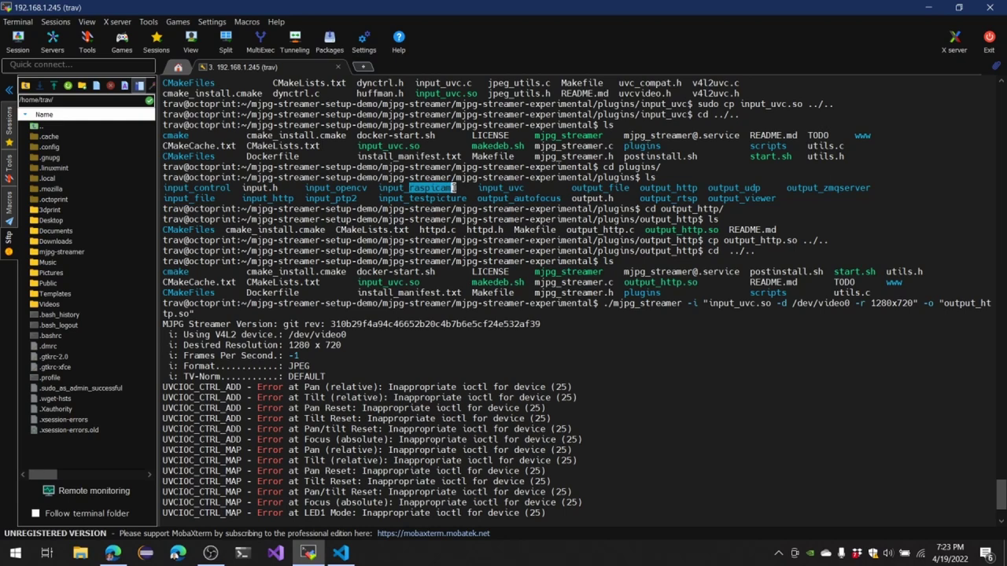
click(489, 201)
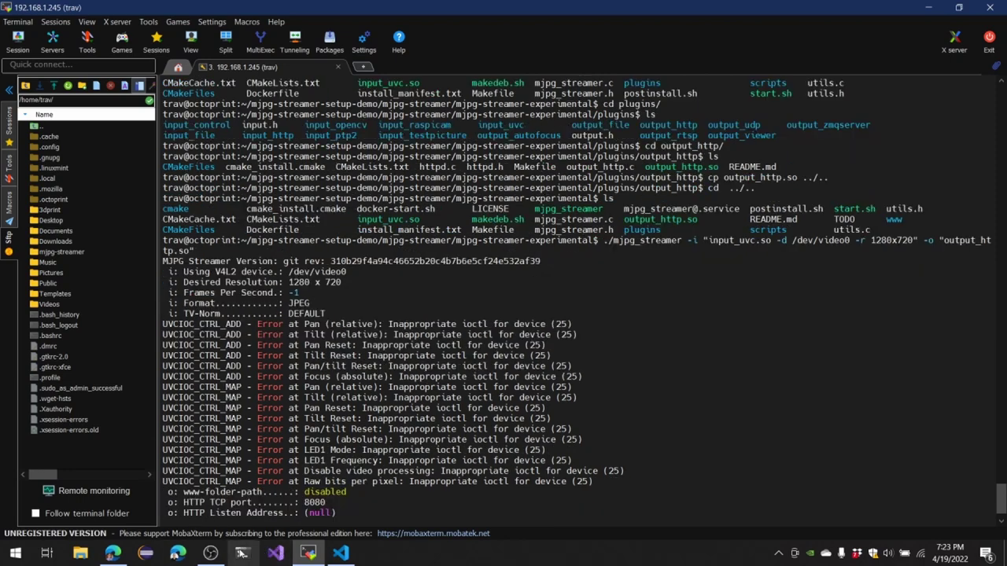
Switch to OctoPrint in the browser and open its Webcam & Timelapse settings.
click(112, 553)
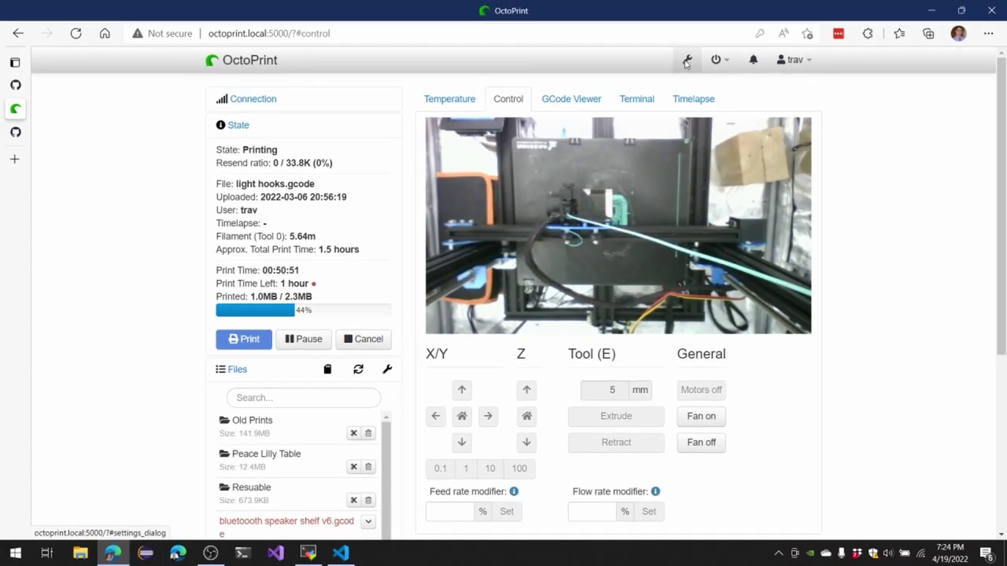
click(686, 61)
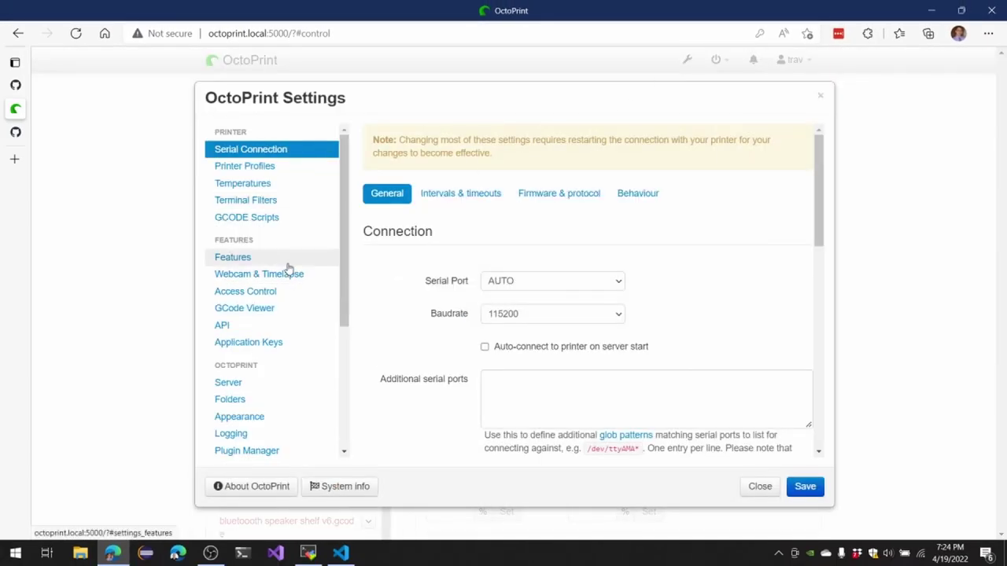
click(297, 275)
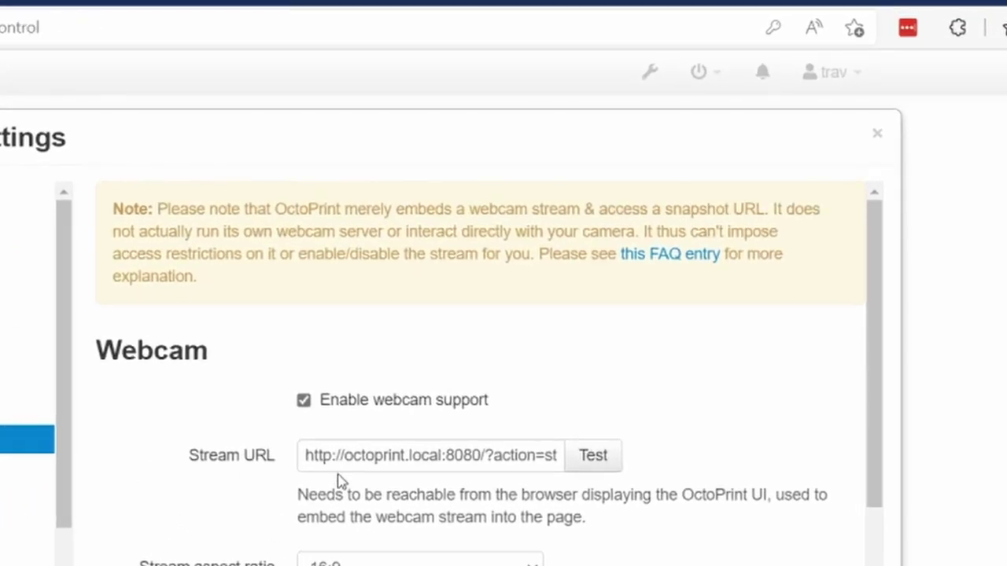
scroll(338, 409, down, 1)
scroll(334, 403, up, 1)
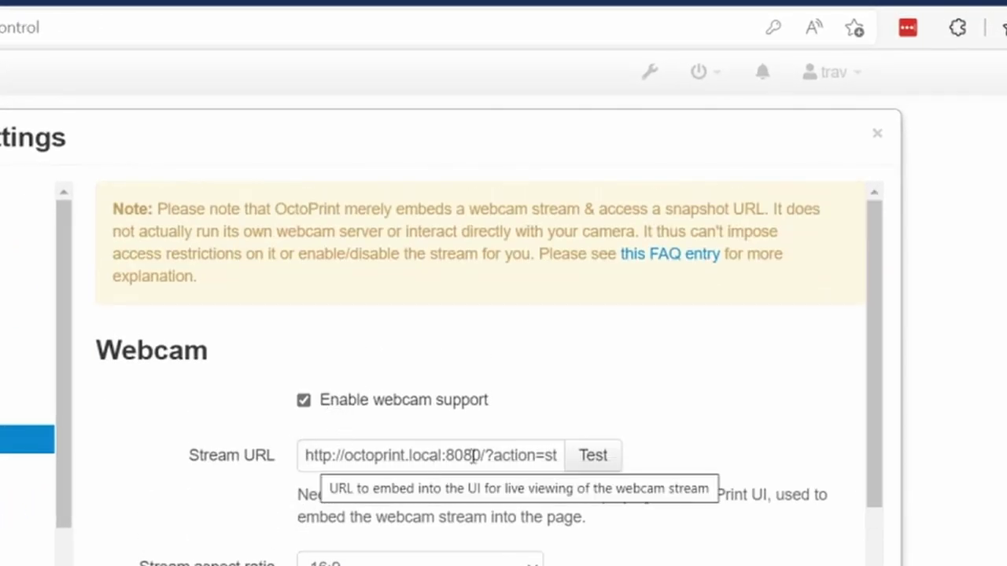
Examine the port, host name and action=stream parts of the webcam Stream URL, comparing the host with the page's address.
drag(482, 456, 446, 461)
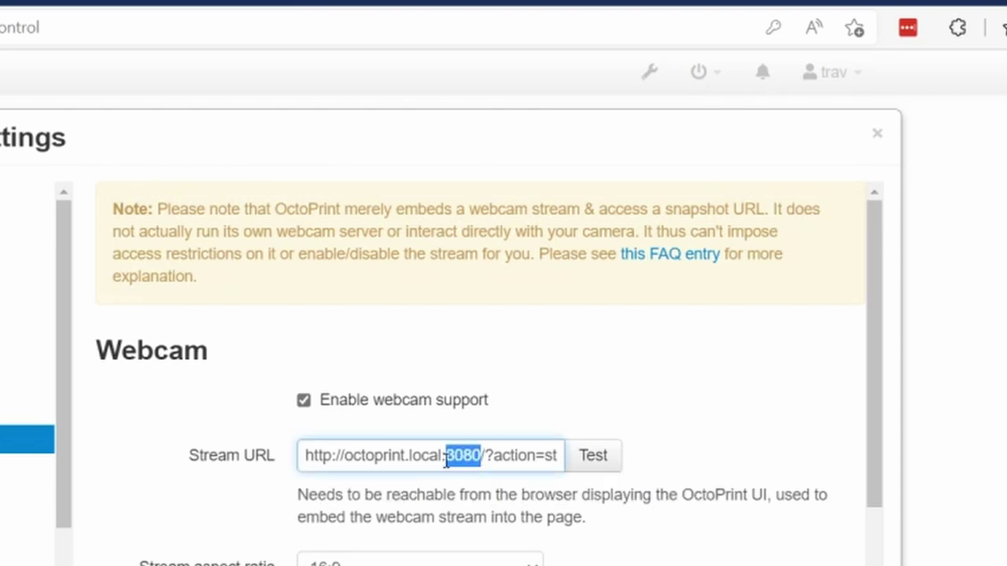
drag(305, 455, 443, 456)
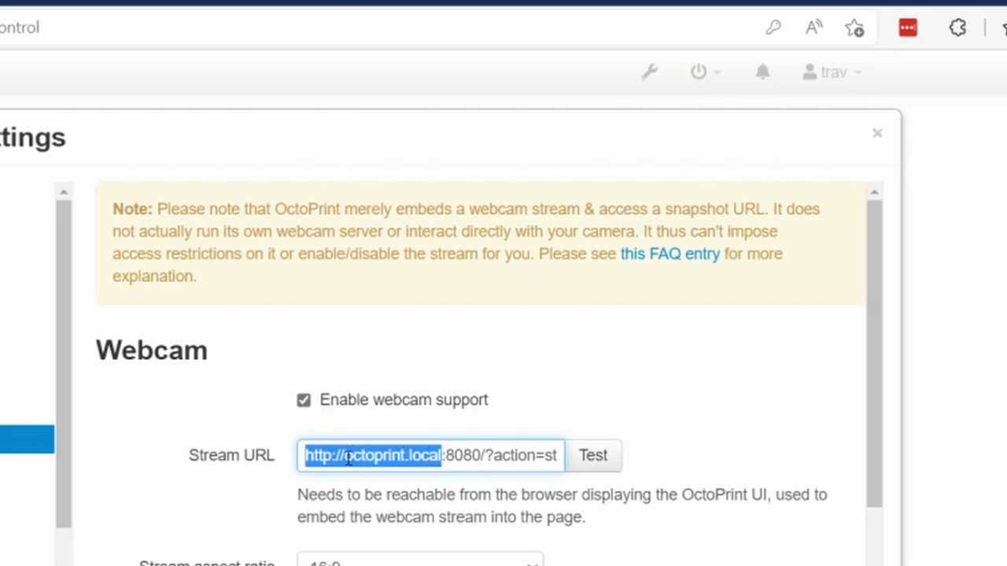
click(440, 456)
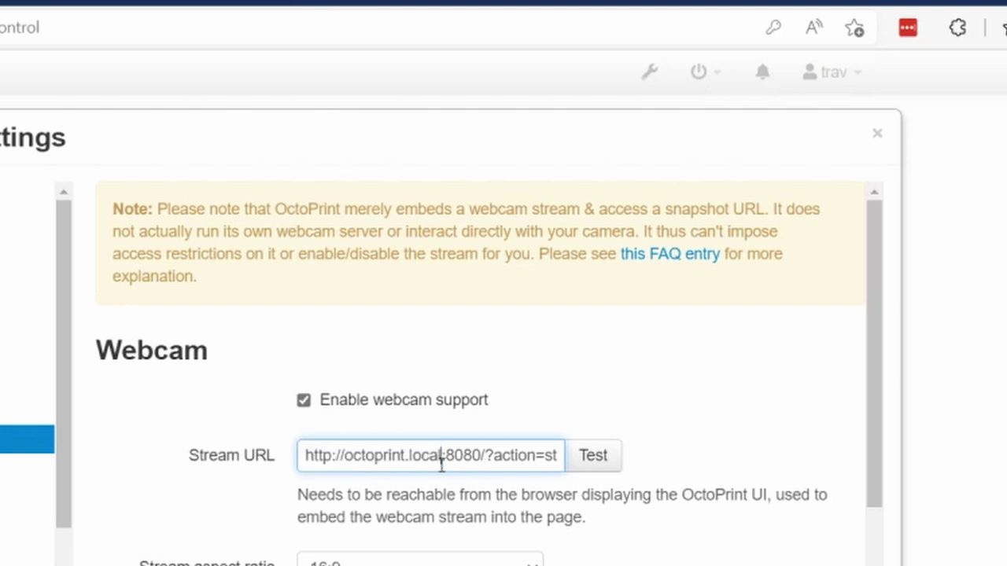
drag(345, 456, 444, 457)
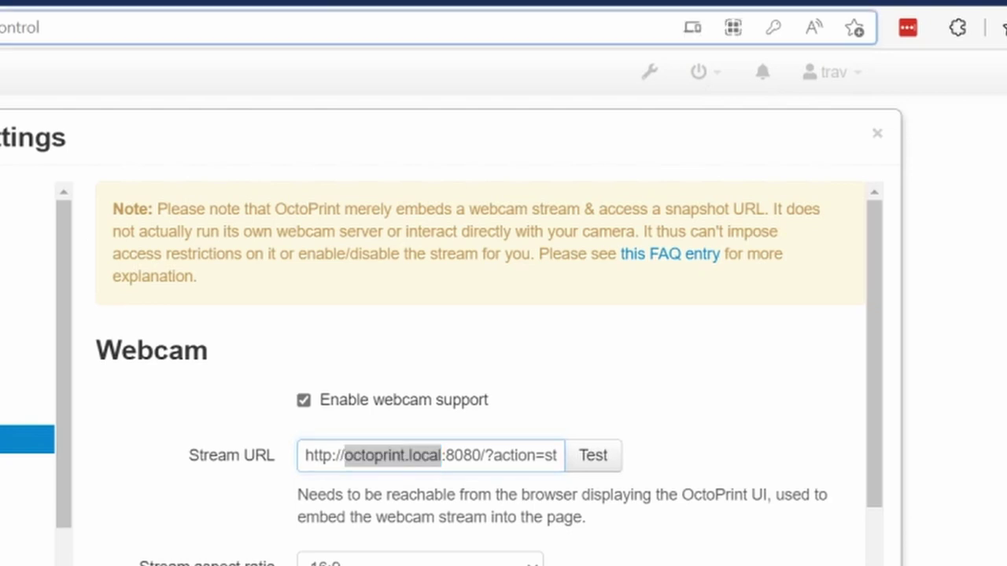
click(86, 35)
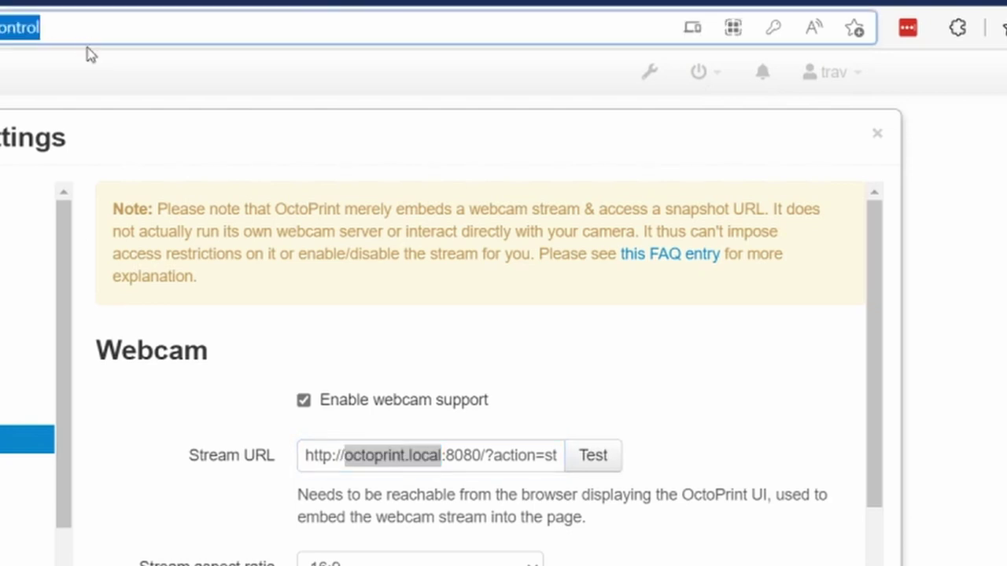
double_click(489, 458)
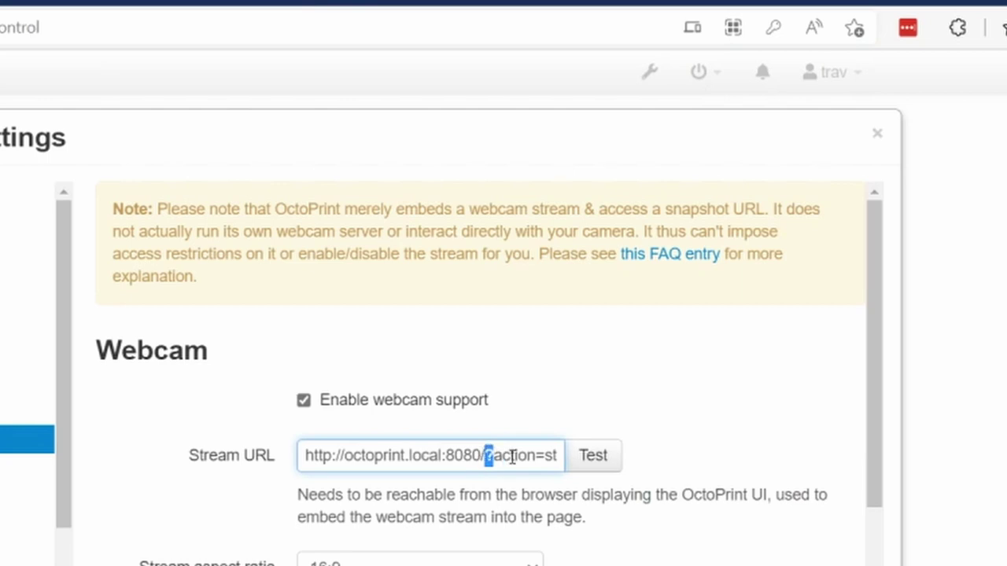
drag(512, 456, 574, 466)
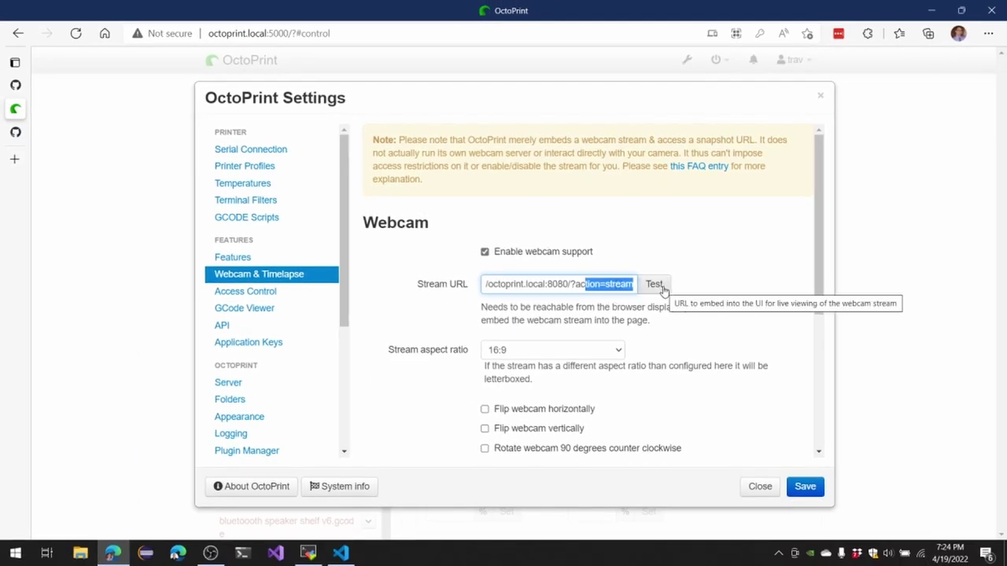
Test the webcam Stream URL, recheck the address, and close the OctoPrint settings without saving.
click(662, 290)
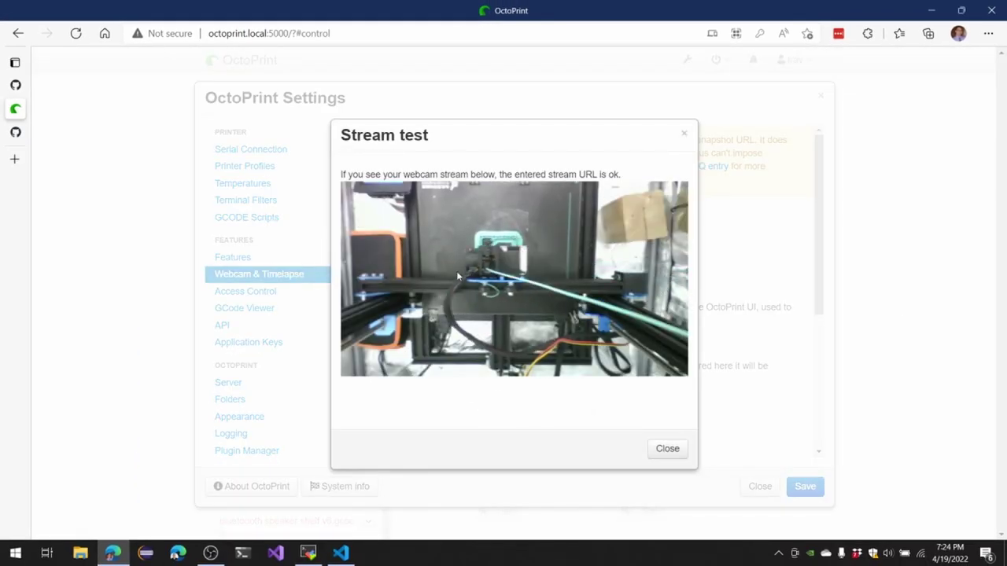
click(665, 450)
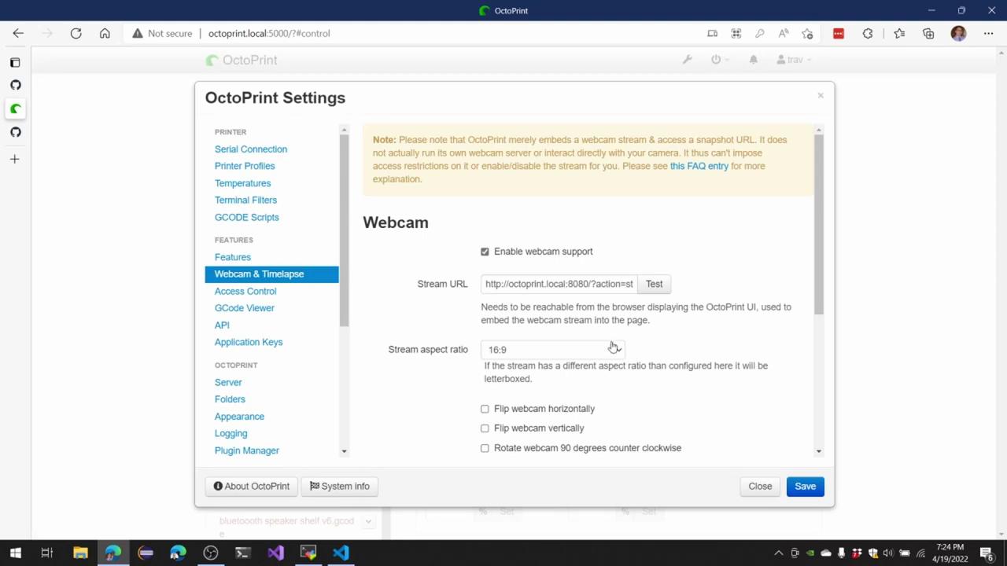
drag(541, 288, 658, 299)
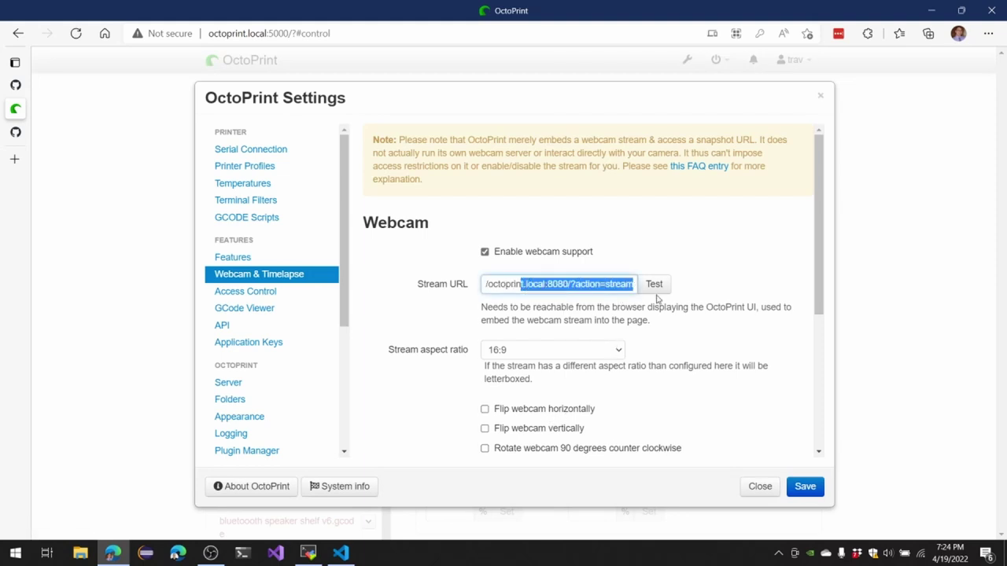
scroll(517, 291, down, 1)
scroll(520, 288, up, 1)
click(760, 487)
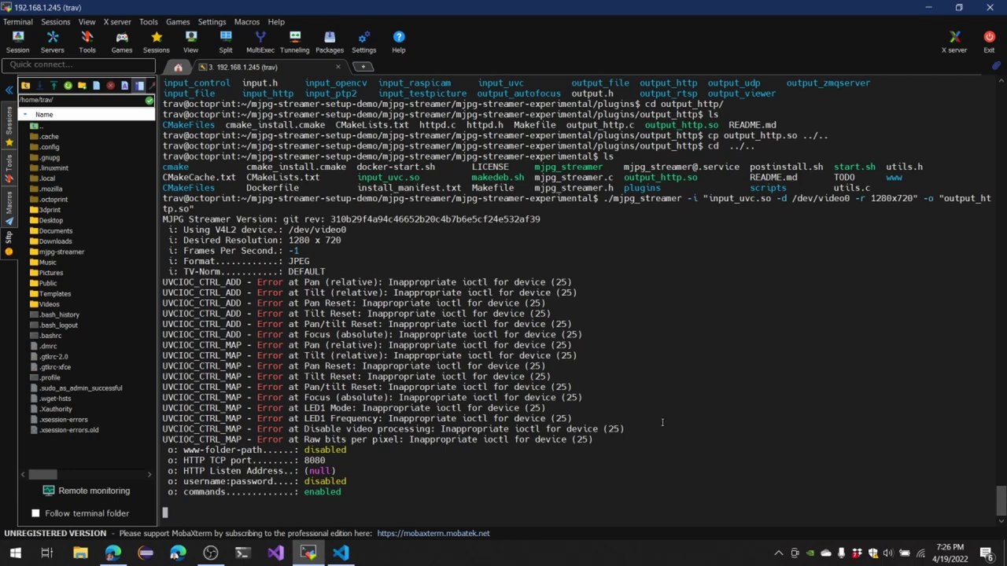
Stop the running mjpg_streamer process and check the webcam view on OctoPrint's Control page in the browser.
key(ctrl+c)
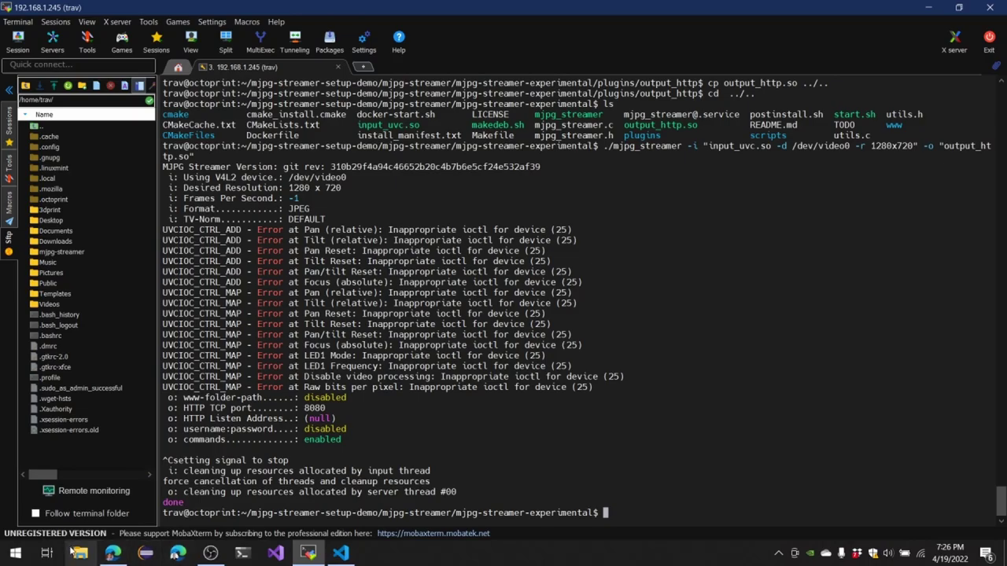
click(113, 553)
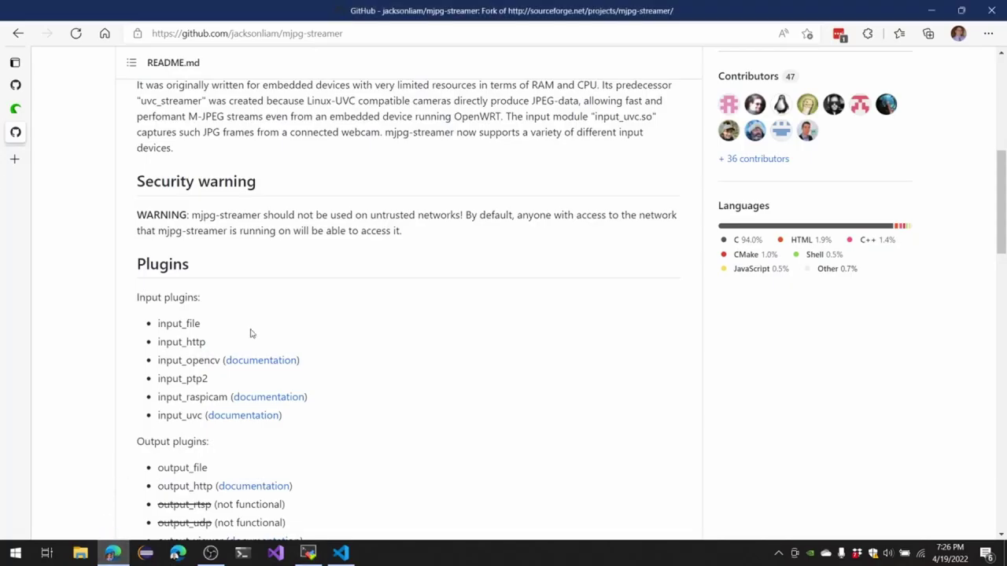
click(15, 109)
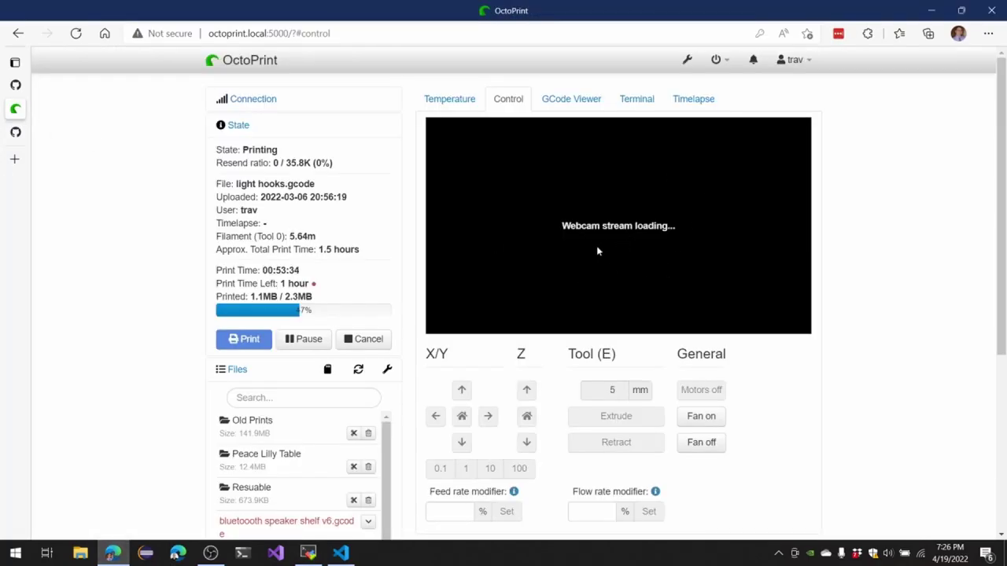
Switch to MobaXterm, change to the /dev directory and list the video devices with ls video*.
click(307, 553)
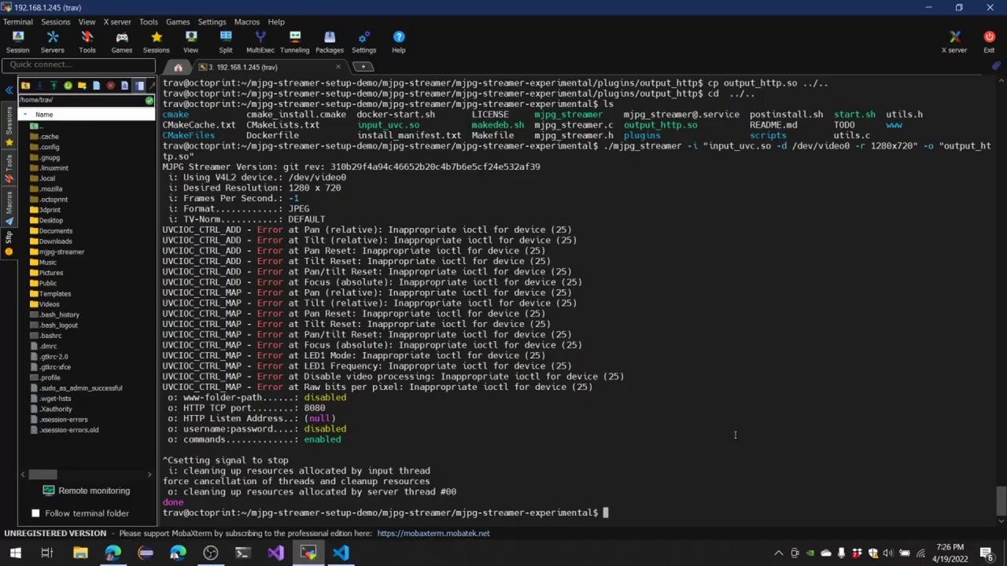
text(cd /dev)
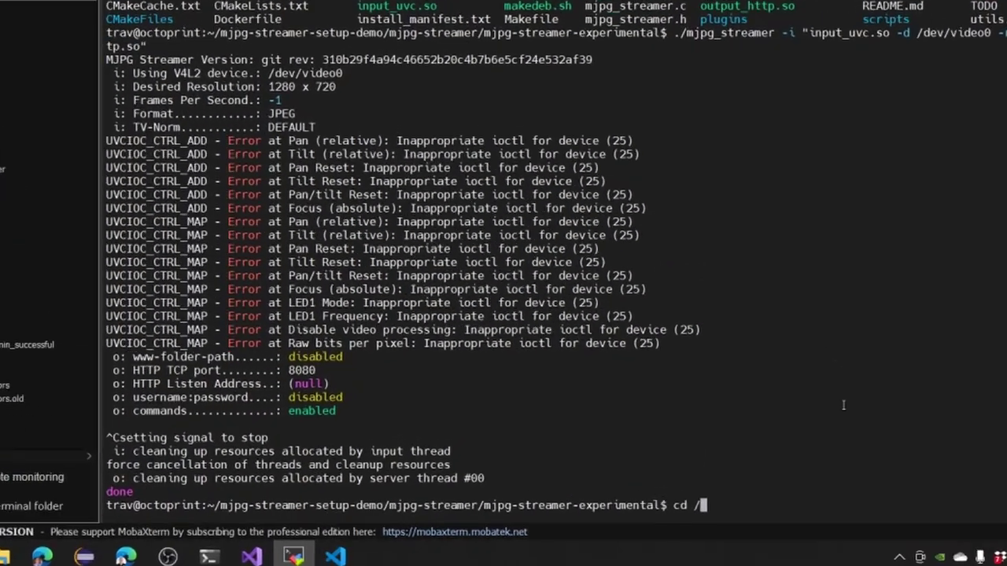
key(Return)
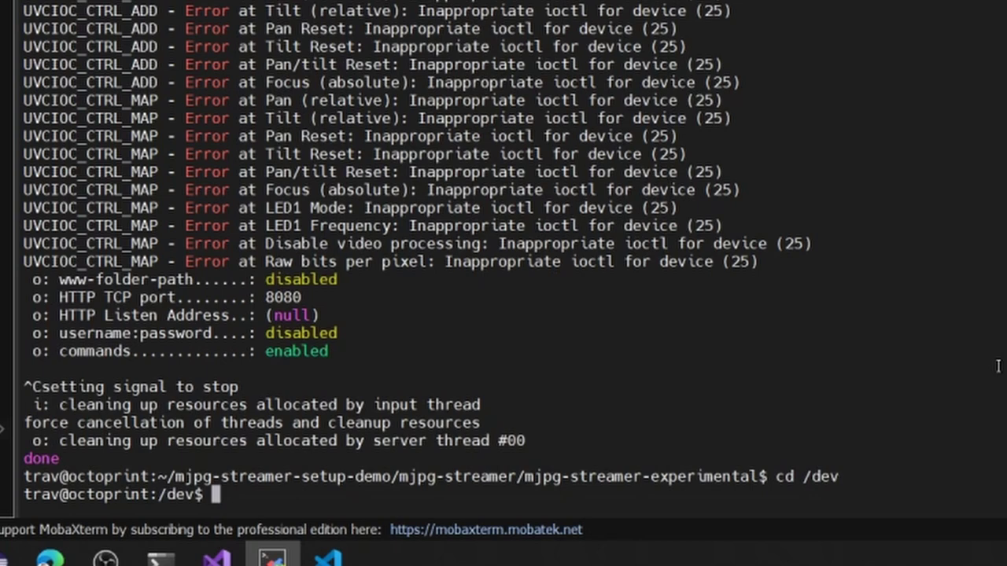
text(ls video)
key(BackSpace)
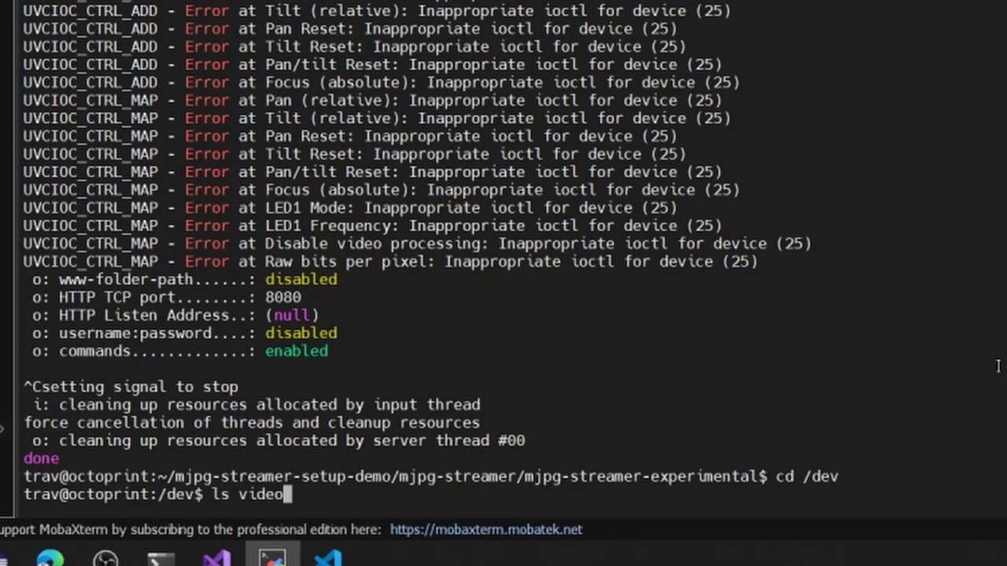
text(*)
key(Return)
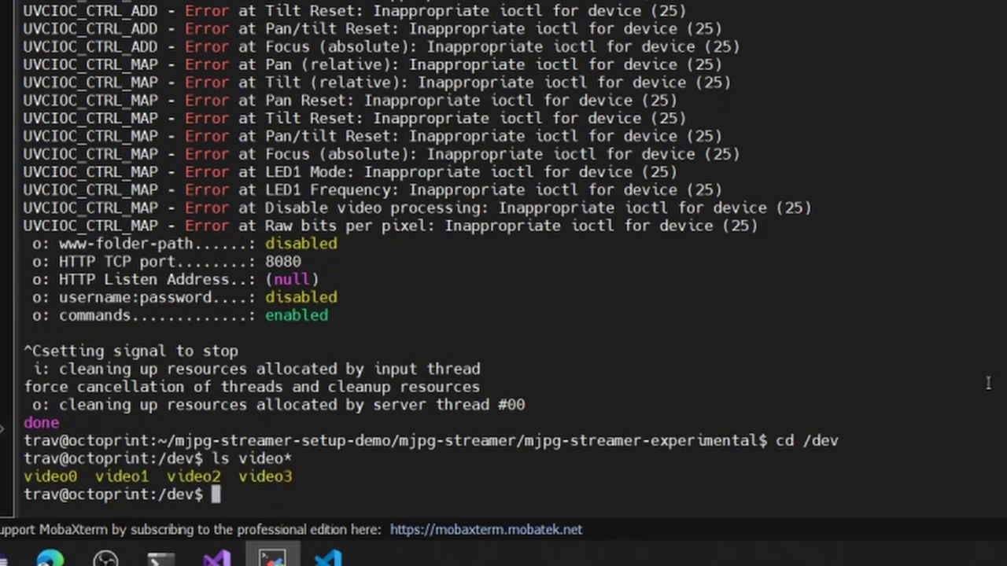
Examine the video0 to video3 entries in the /dev listing, comparing how the devices pair up.
double_click(54, 477)
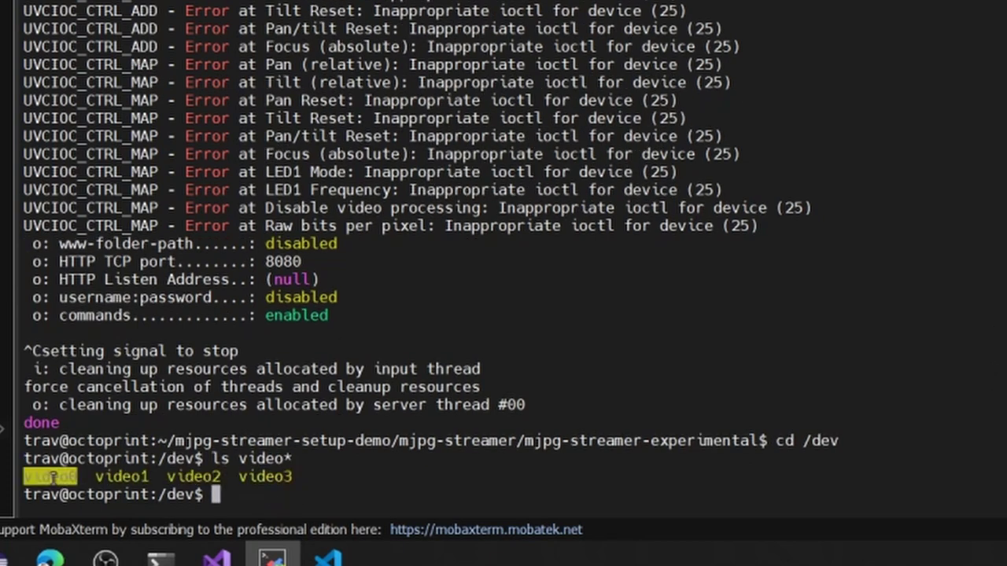
double_click(121, 477)
double_click(49, 477)
drag(154, 477, 88, 476)
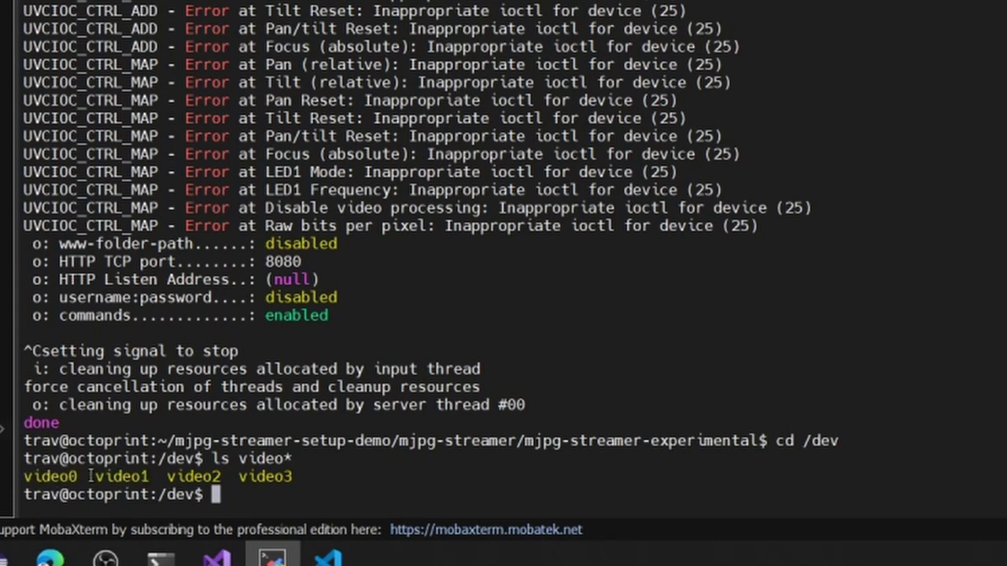
double_click(45, 477)
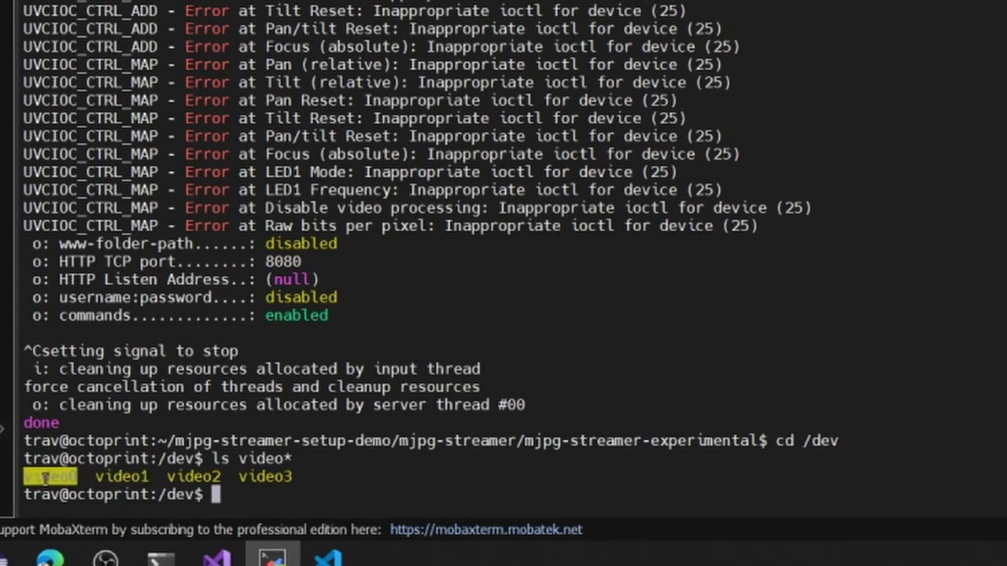
double_click(118, 477)
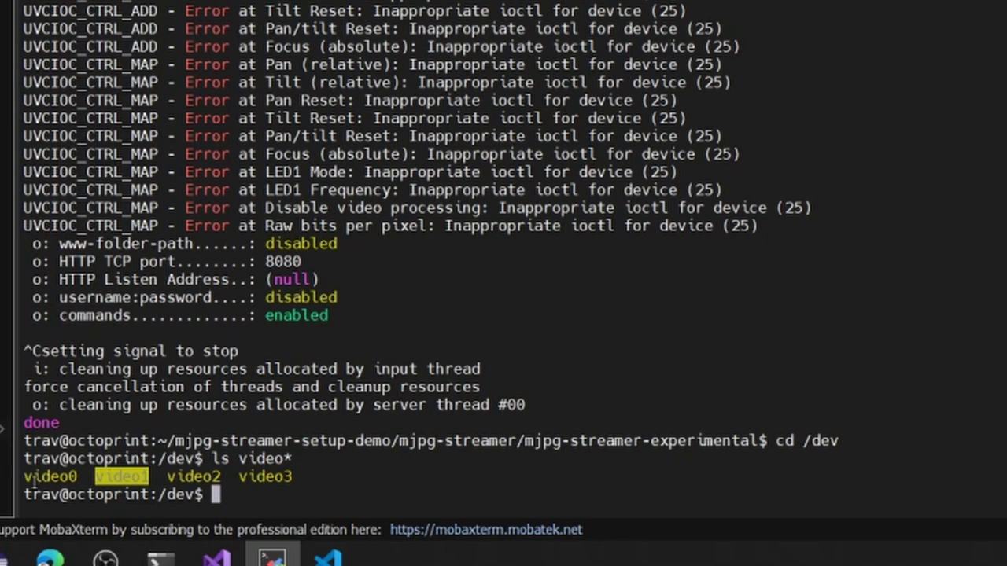
double_click(34, 477)
click(142, 479)
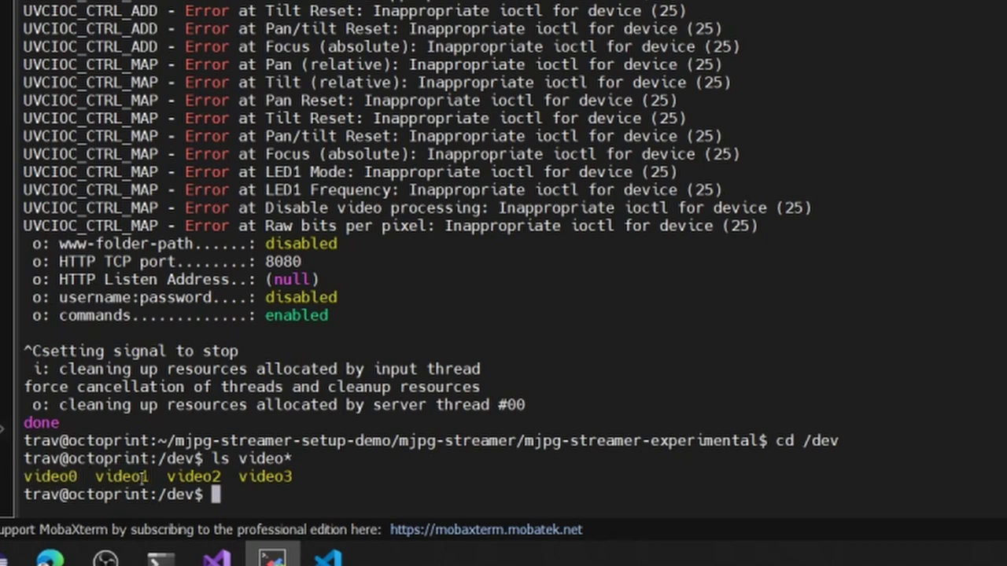
mouse_move(95, 477)
mouse_down()
mouse_move(146, 477)
mouse_move(95, 475)
mouse_up()
click(95, 473)
drag(95, 475, 147, 477)
click(128, 476)
drag(157, 476, 229, 476)
click(293, 477)
click(265, 478)
key(Up)
key(Up)
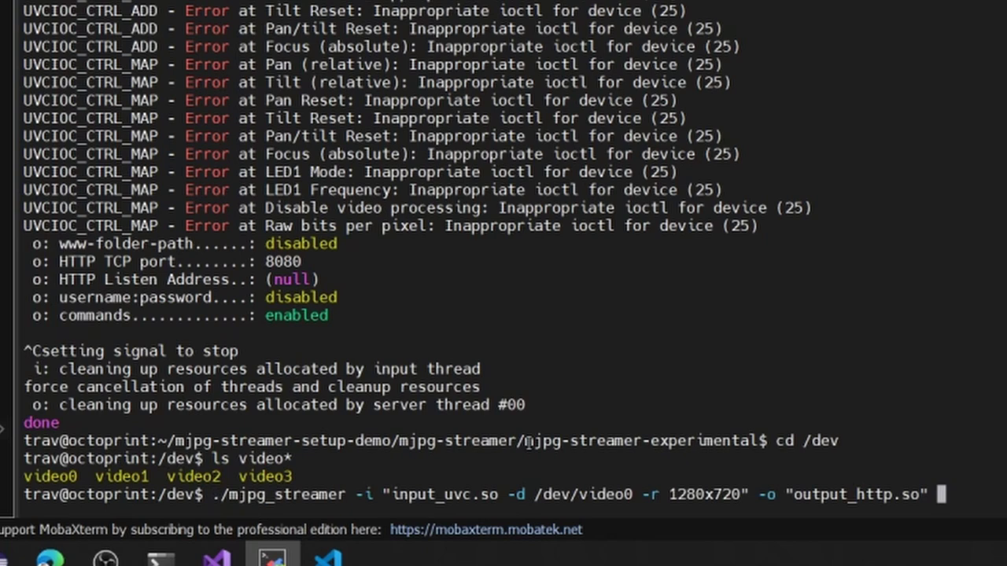
key(Down)
key(Down)
key(Down)
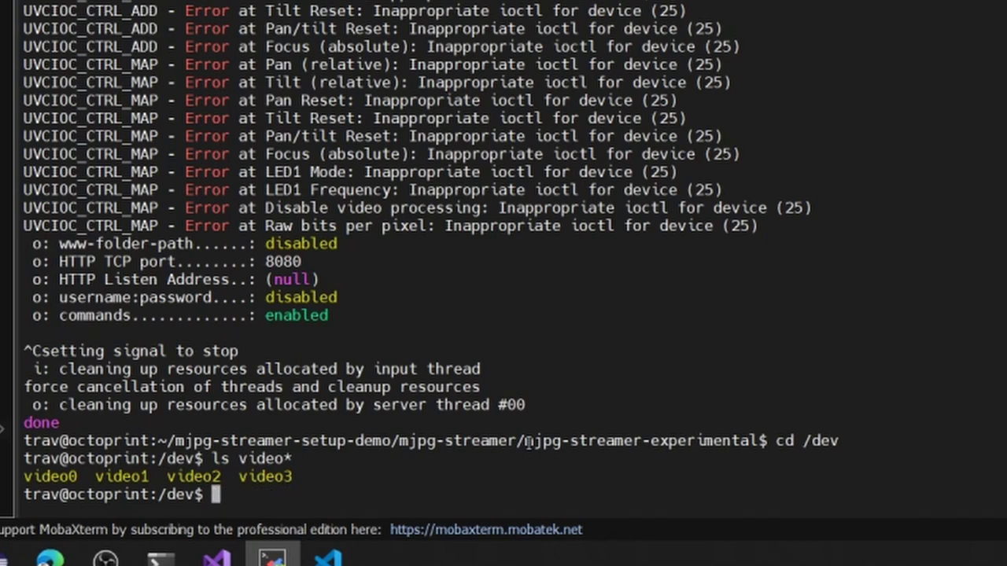
text(cd ~/mj)
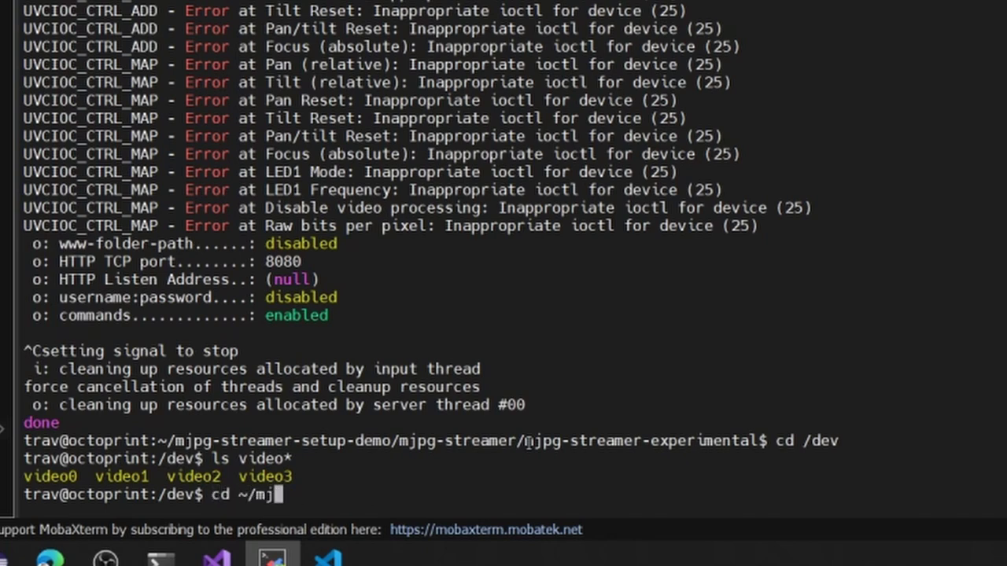
key(Tab)
text(-d)
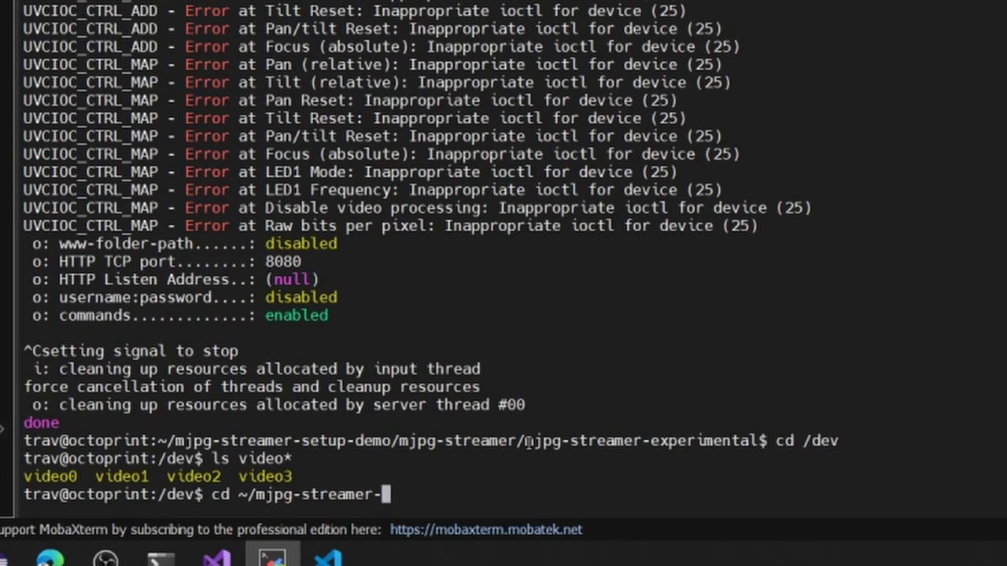
key(BackSpace)
key(BackSpace)
text(-d)
key(BackSpace)
key(BackSpace)
key(BackSpace)
key(BackSpace)
key(BackSpace)
key(BackSpace)
key(BackSpace)
key(BackSpace)
key(BackSpace)
key(BackSpace)
key(BackSpace)
key(BackSpace)
key(BackSpace)
key(BackSpace)
key(BackSpace)
key(BackSpace)
key(BackSpace)
key(BackSpace)
key(BackSpace)
key(BackSpace)
Go back to the home directory with cd ~ and list its contents.
text(cd )
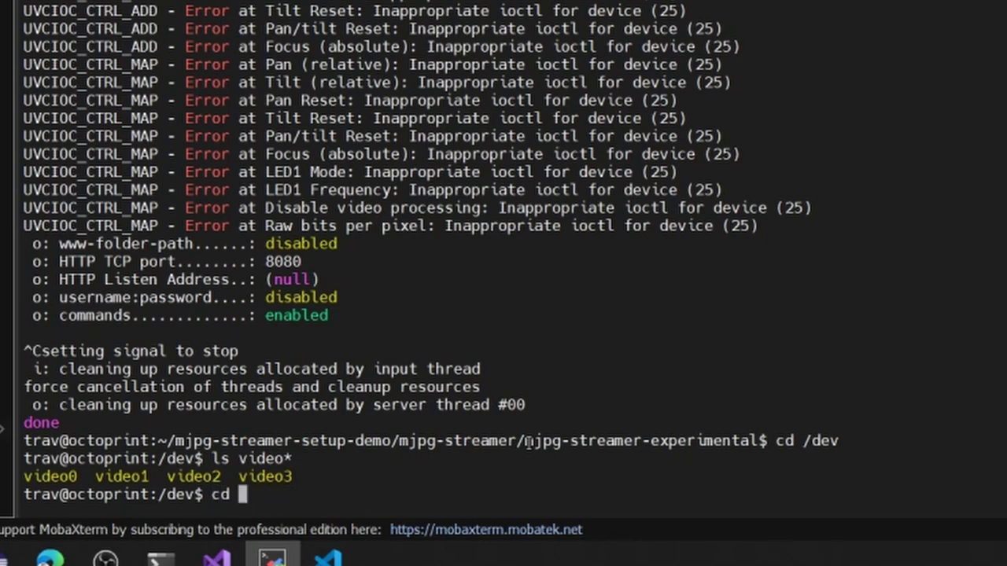
text(~)
key(Return)
text(ls)
key(Return)
Change into the mjpg-streamer-setup-demo directory.
text(c)
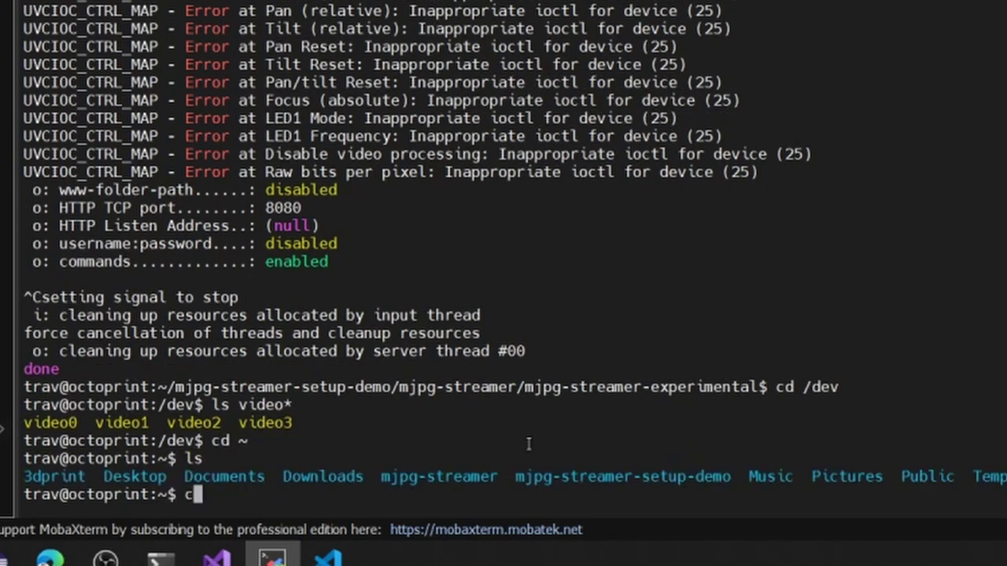
text(d mj)
key(Tab)
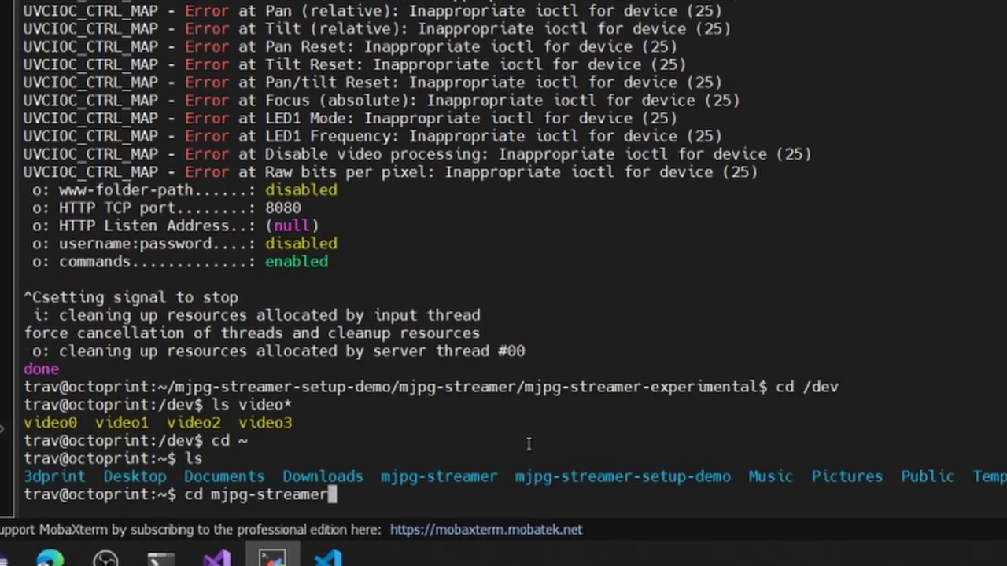
text(-)
key(Tab)
key(Return)
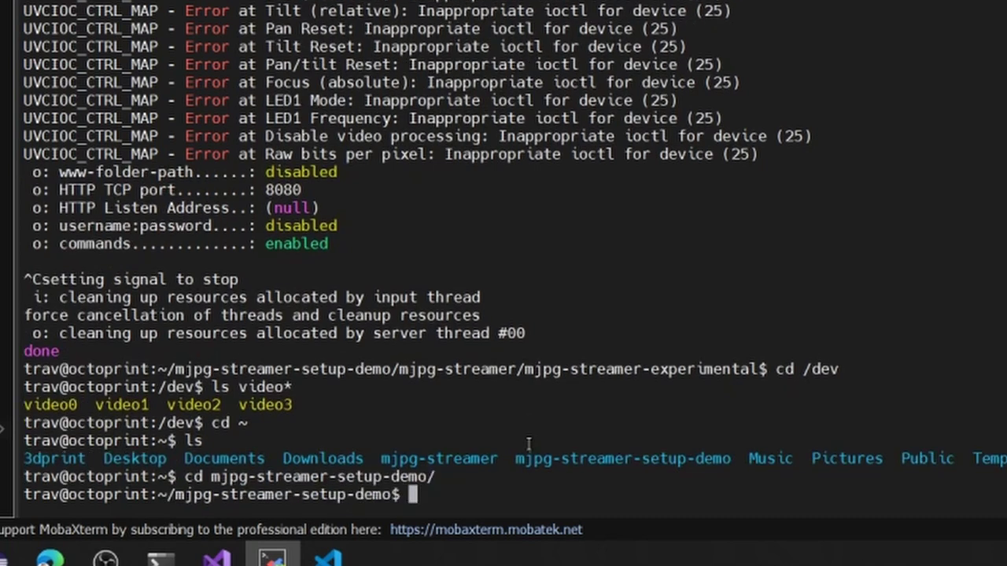
Change into mjpg-streamer/mjpg-streamer-experimental/ and list its files.
text(cd mjpg-streamer/)
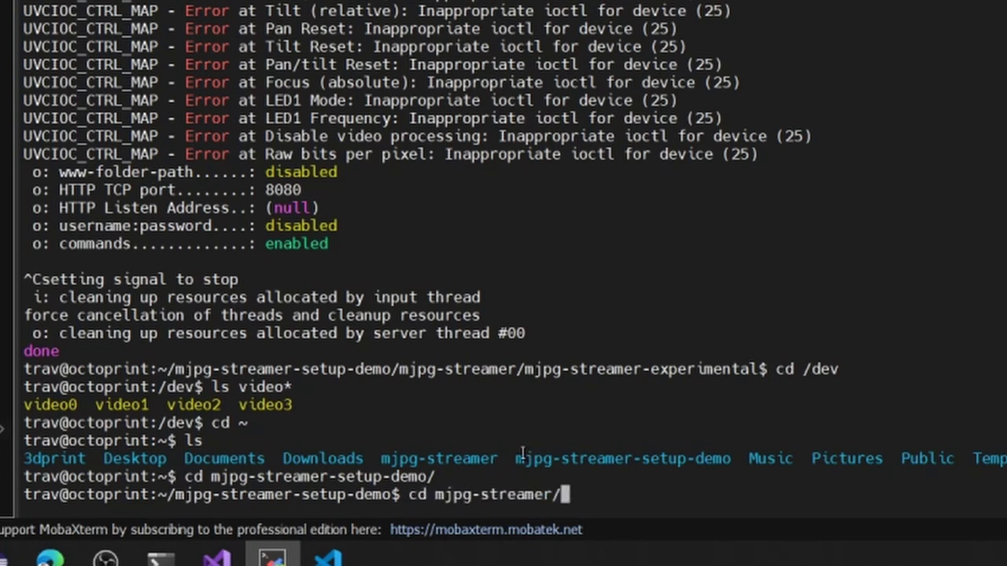
text(mj)
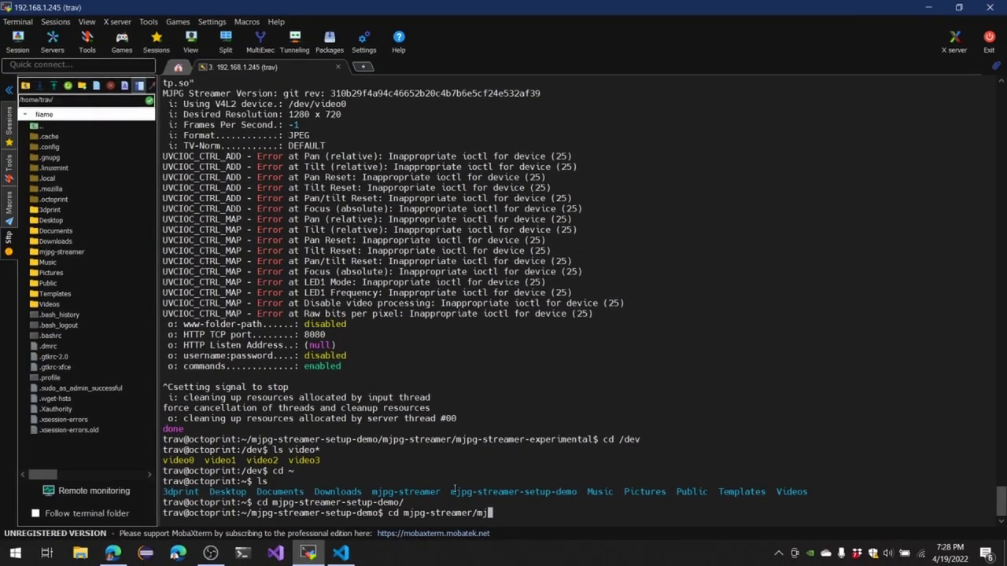
key(Tab)
key(Return)
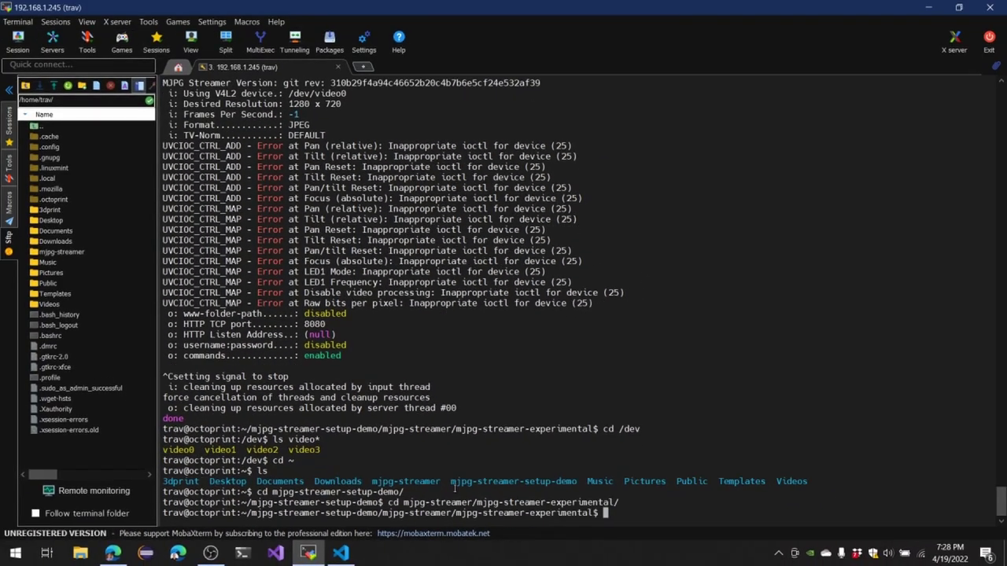
text(ls)
key(Return)
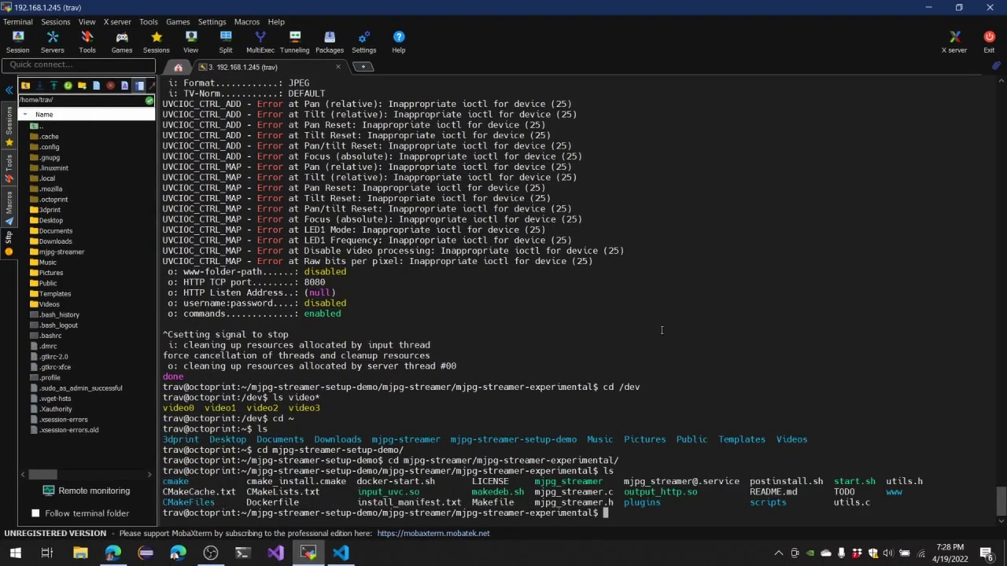
Rerun the earlier mjpg_streamer command in the background with &, setting the input device to /dev/video2 at 1280x720 with output_http.so.
key(Up)
key(Up)
key(Up)
key(Up)
key(Up)
key(Up)
key(Up)
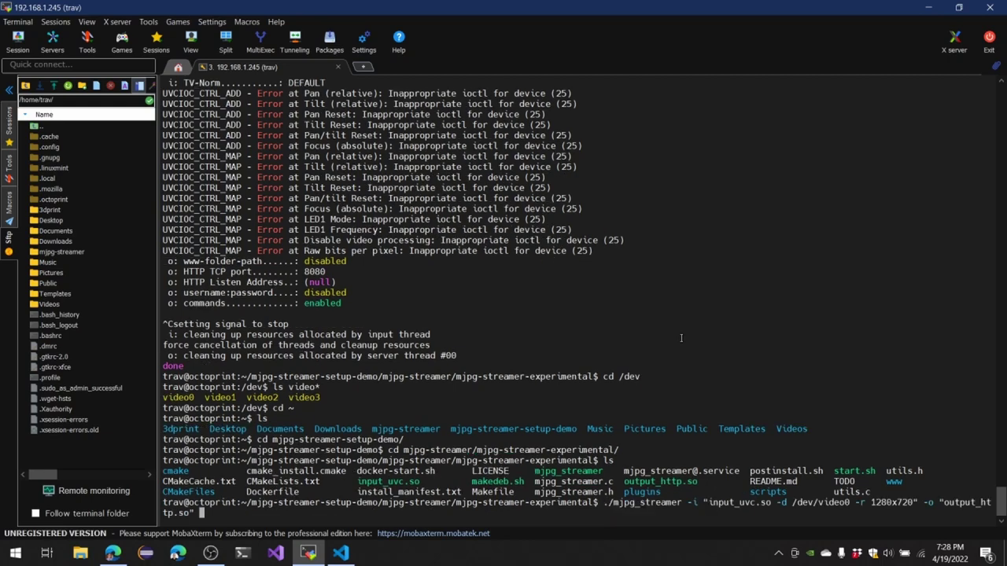
key(Left)
key(Left)
key(Left)
key(Left)
key(Left)
key(Left)
key(Left)
key(Left)
key(Left)
key(Left)
key(Left)
key(Left)
key(Left)
key(Left)
key(Left)
key(Left)
key(Left)
key(Left)
key(Left)
key(Left)
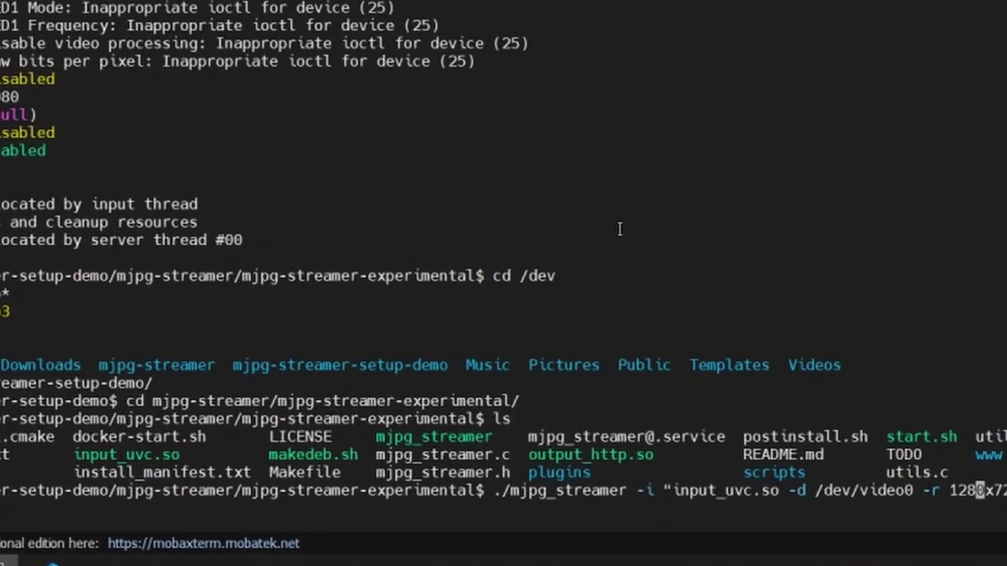
key(Right)
key(Right)
key(Right)
key(Right)
key(Right)
key(Right)
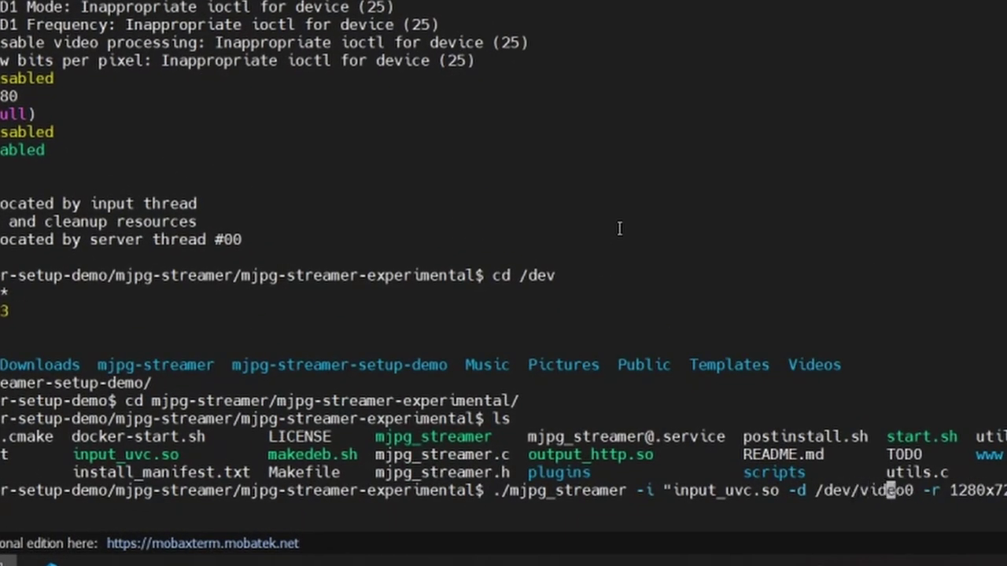
key(BackSpace)
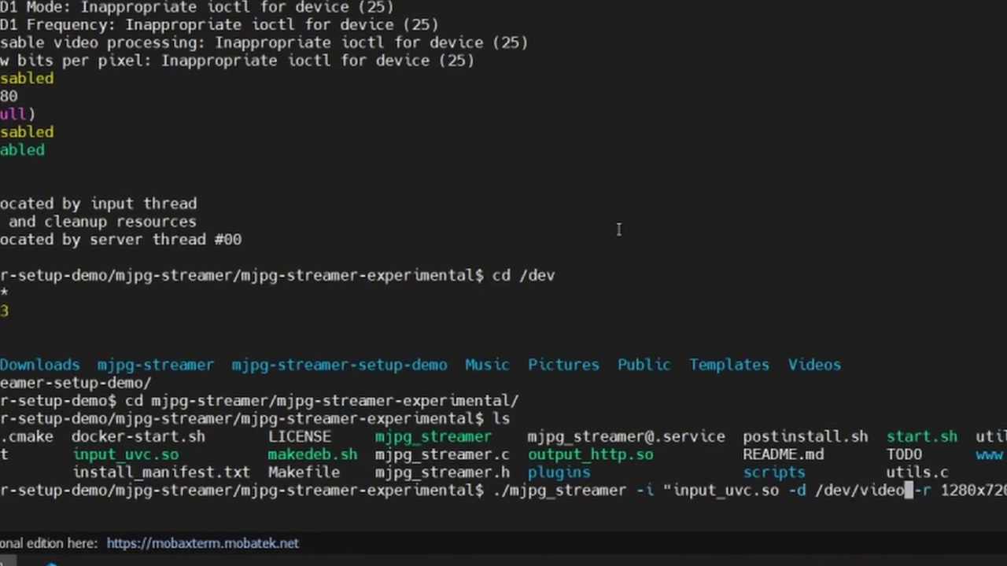
text(2)
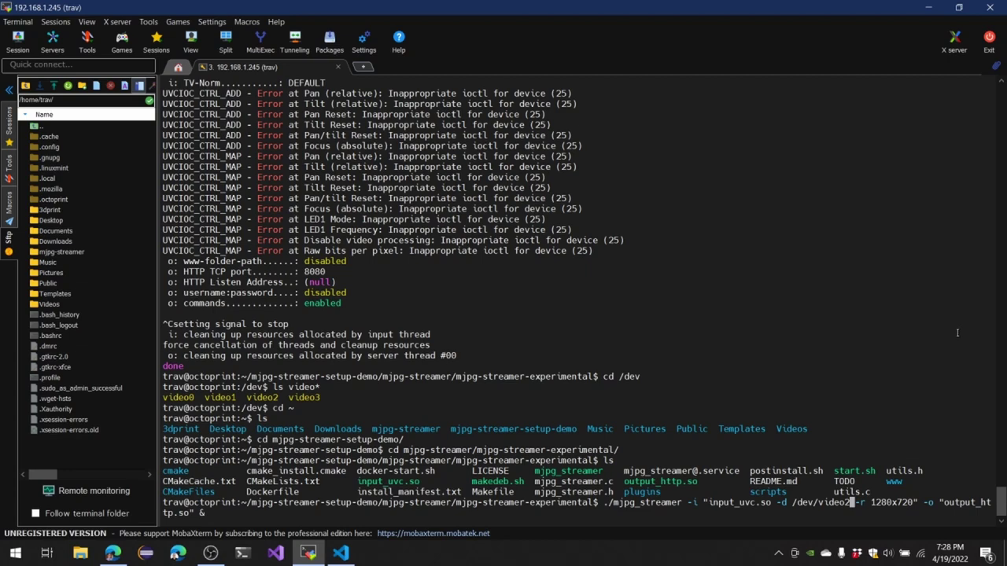
key(Return)
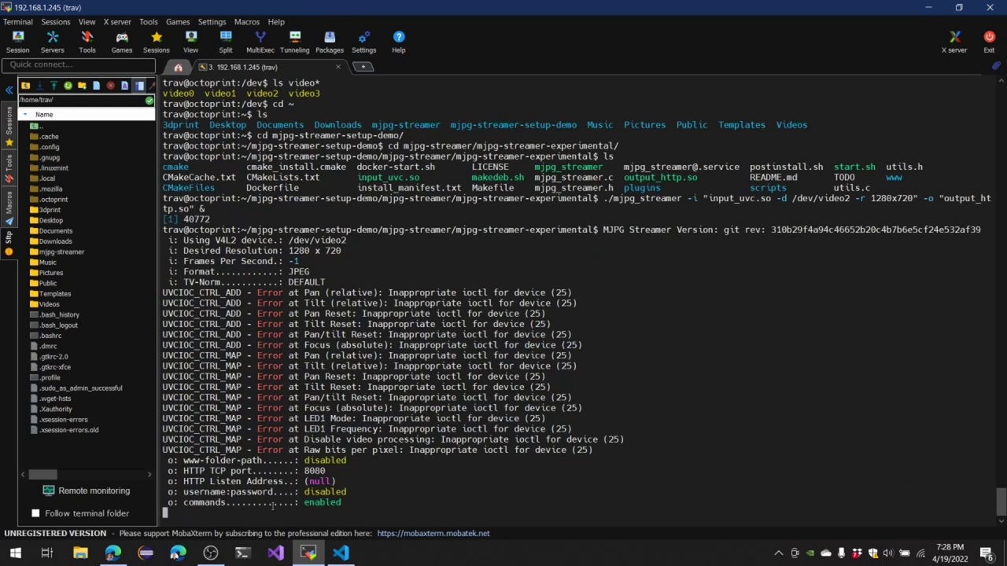
Check the webcam view on OctoPrint's Control page in the browser, switch back to MobaXterm and interrupt to regain the shell prompt.
click(112, 553)
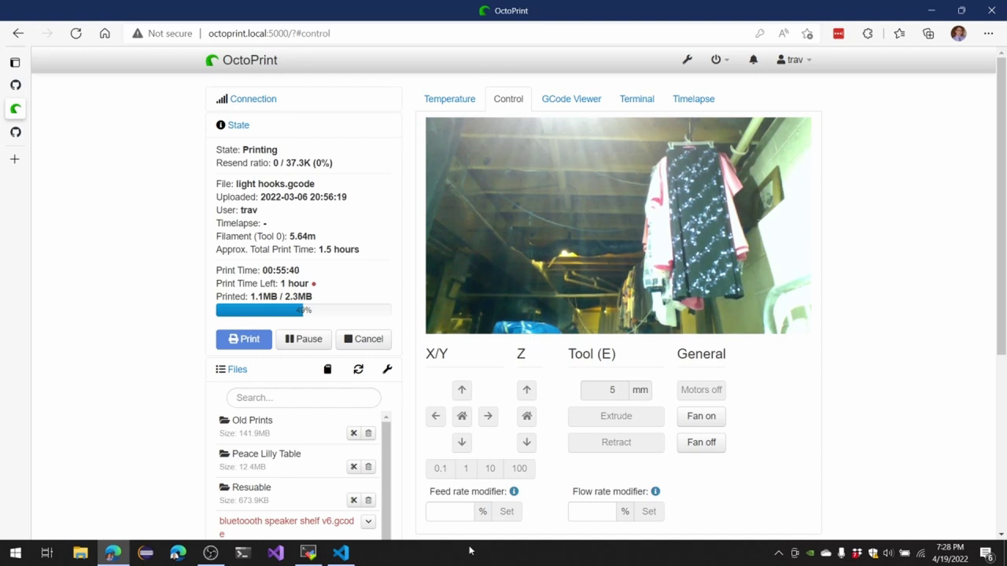
click(317, 550)
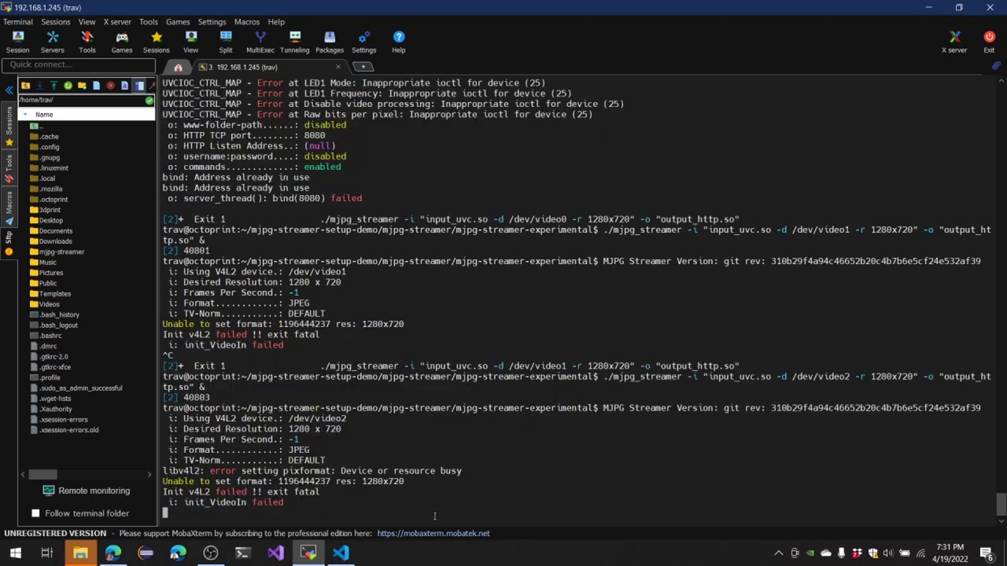
key(ctrl+c)
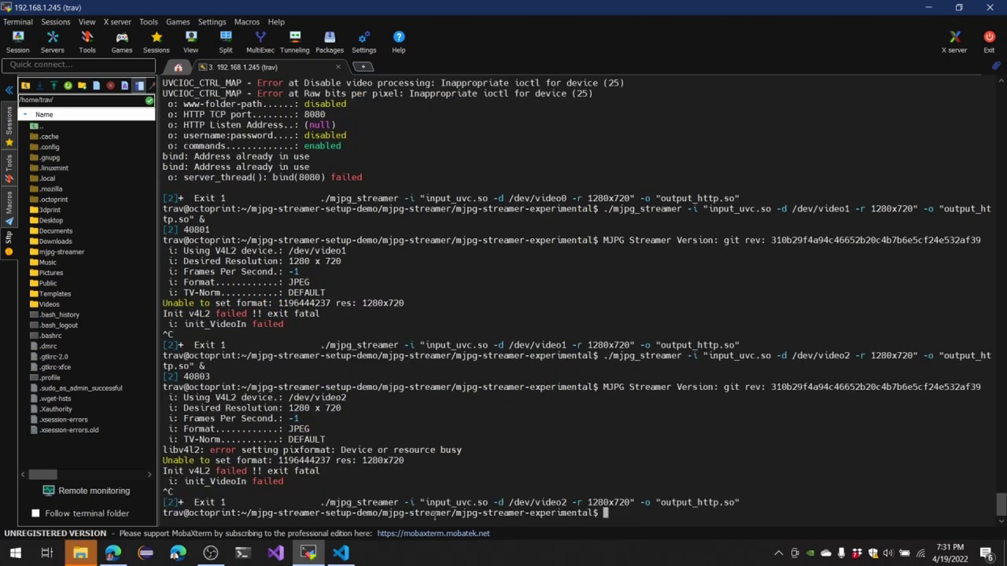